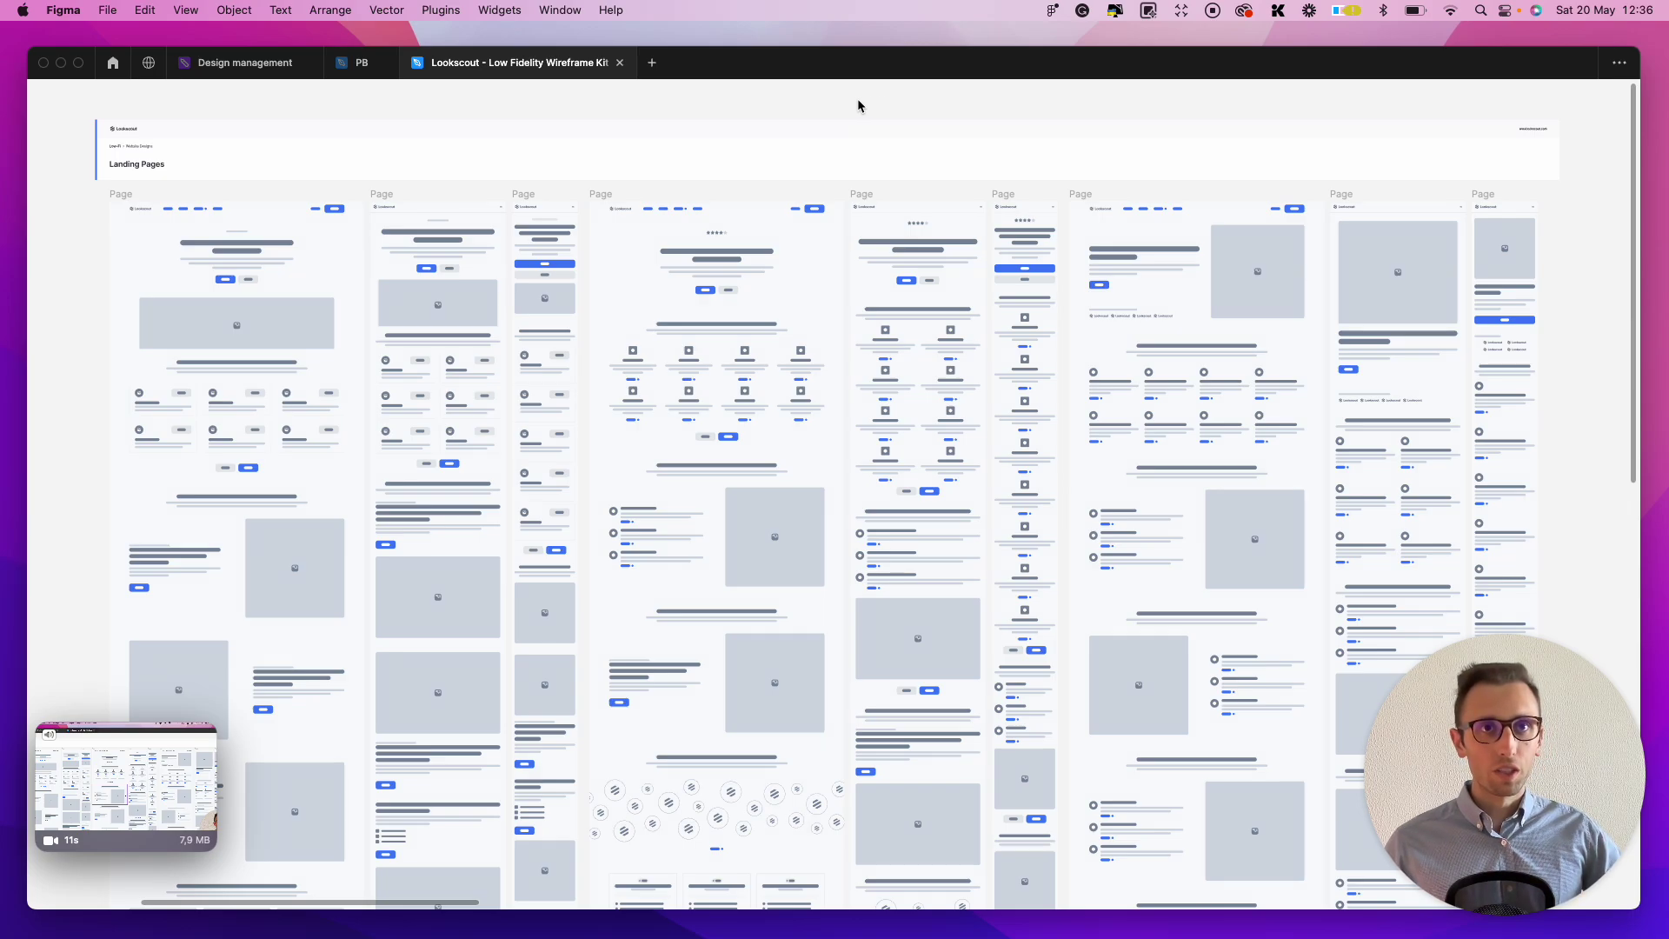
Leave the Lookscout kit page for the 'wireframe' Community results and scroll through the kit cards.
{"action": "left_click", "coordinate": [154, 69]}
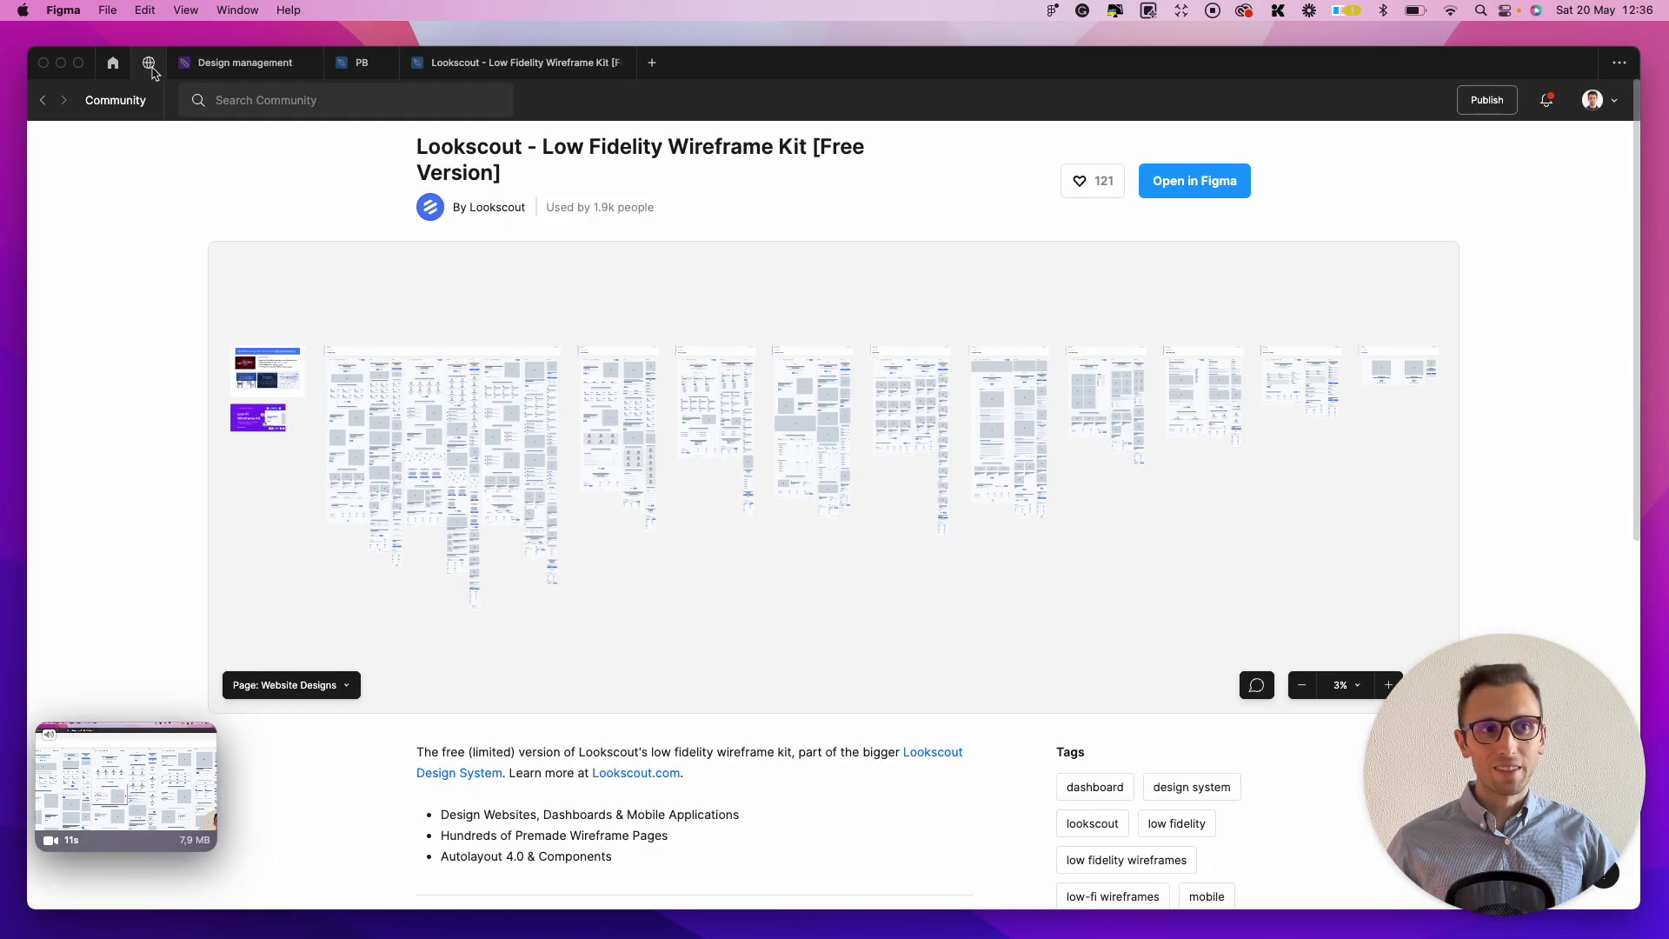
{"action": "left_click", "coordinate": [43, 101]}
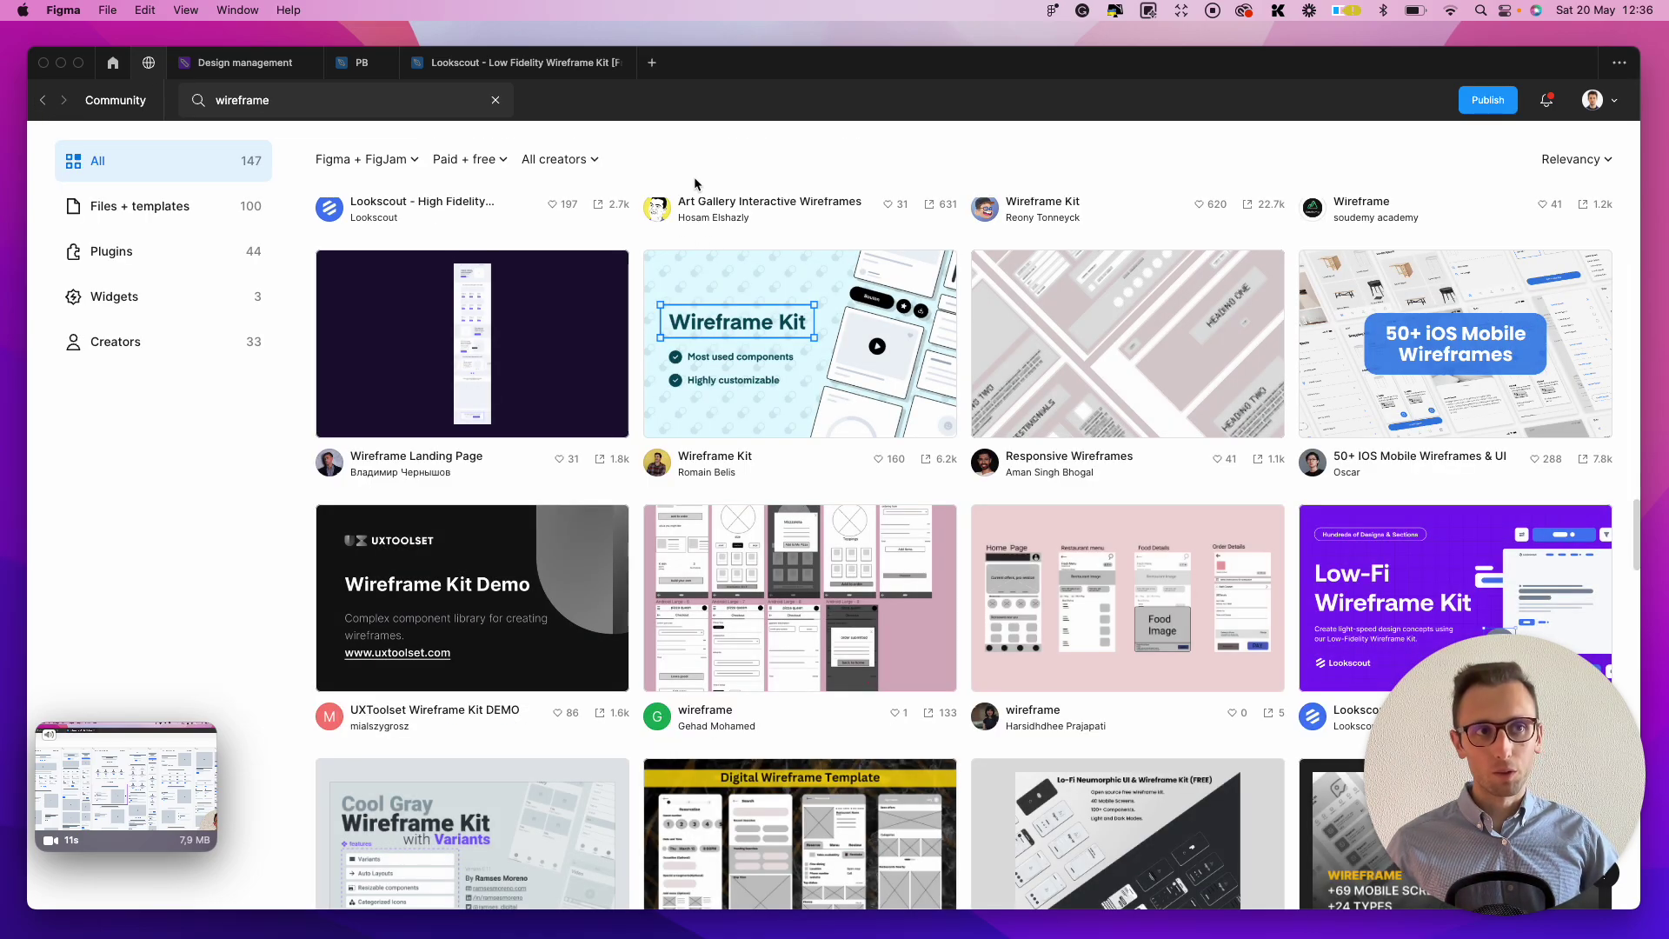
{"action": "scroll", "coordinate": [911, 313], "scroll_direction": "up", "scroll_amount": 1}
{"action": "scroll", "coordinate": [563, 218], "scroll_direction": "up", "scroll_amount": 10}
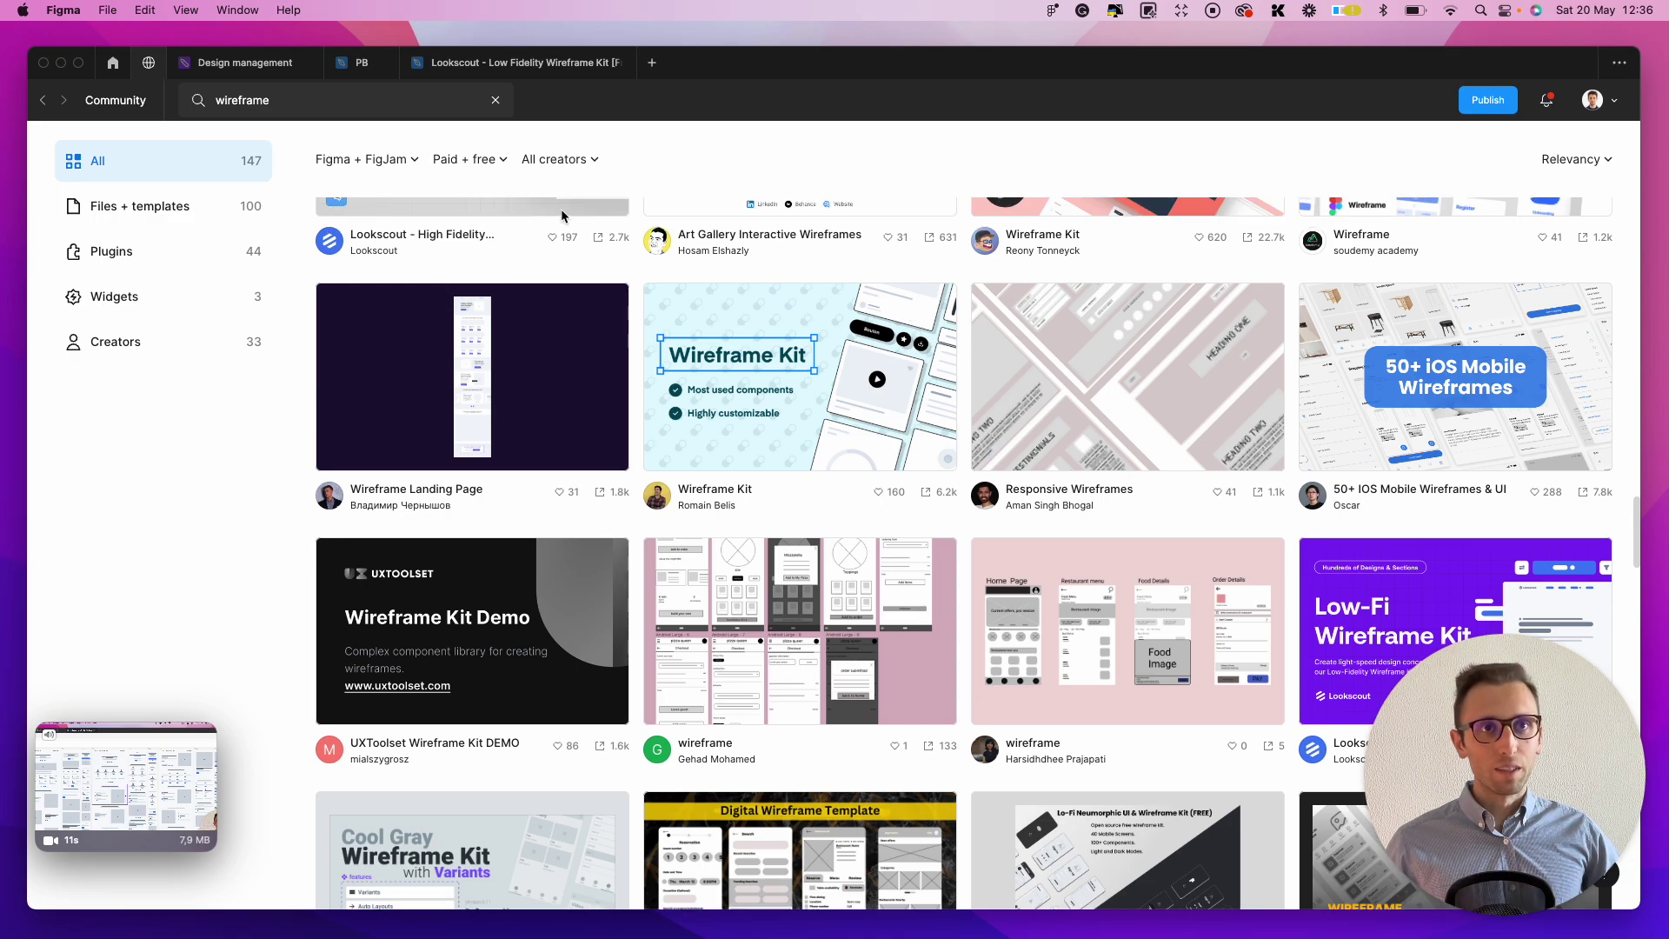
{"action": "scroll", "coordinate": [565, 219], "scroll_direction": "up", "scroll_amount": 20}
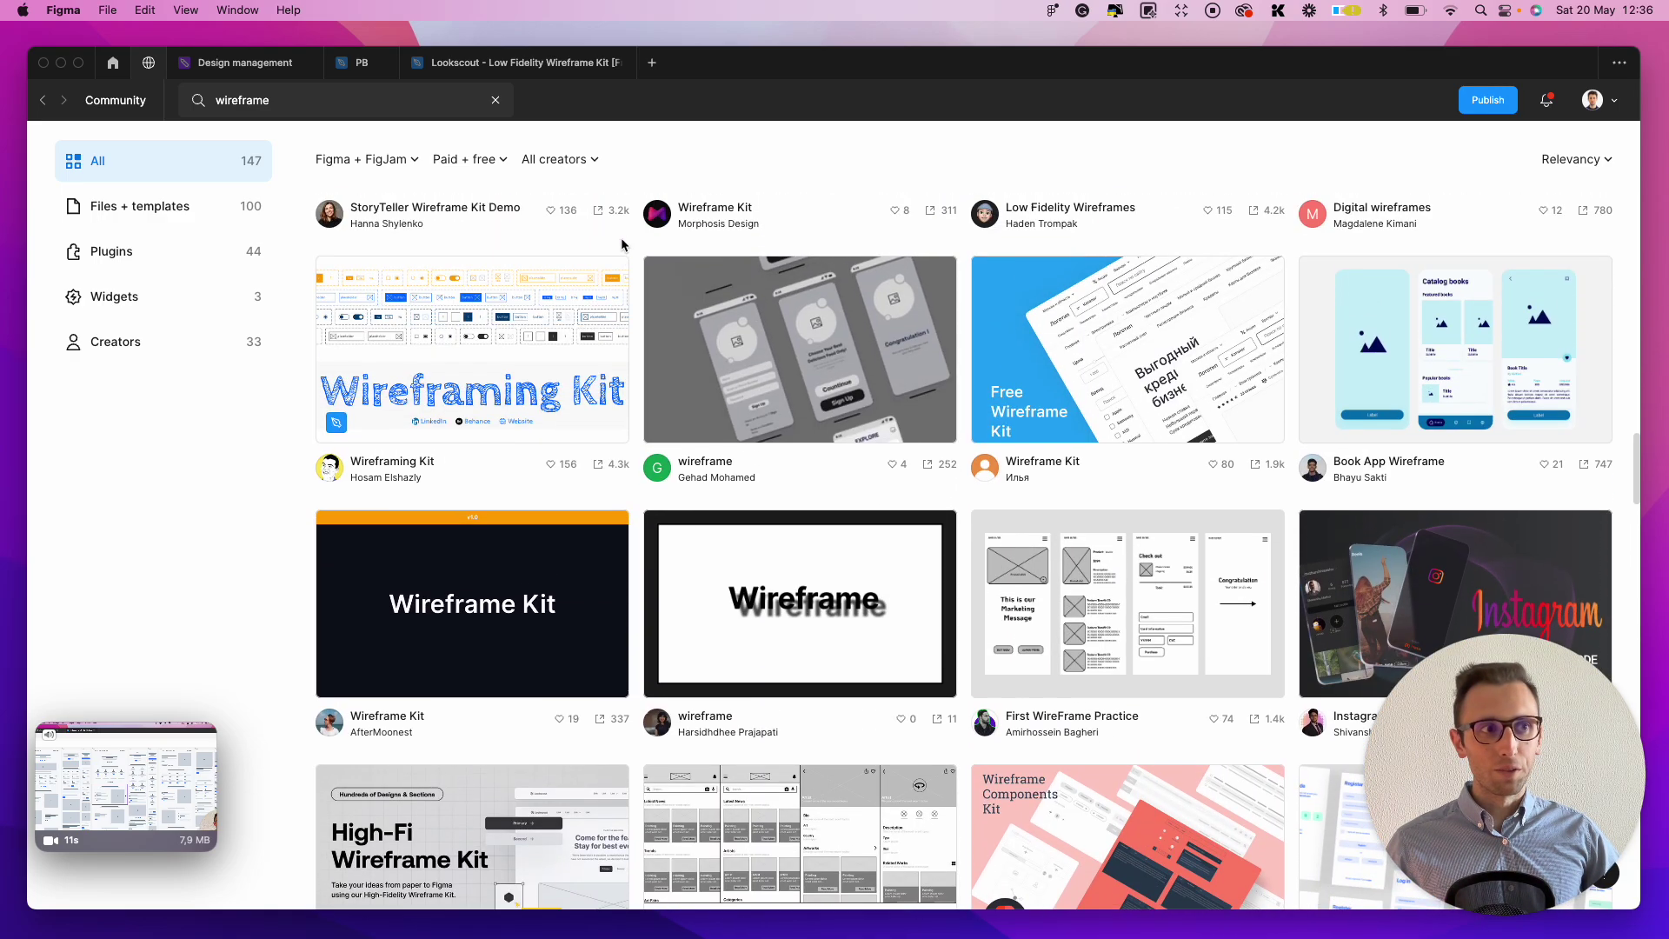
{"action": "scroll", "coordinate": [623, 244], "scroll_direction": "up", "scroll_amount": 11}
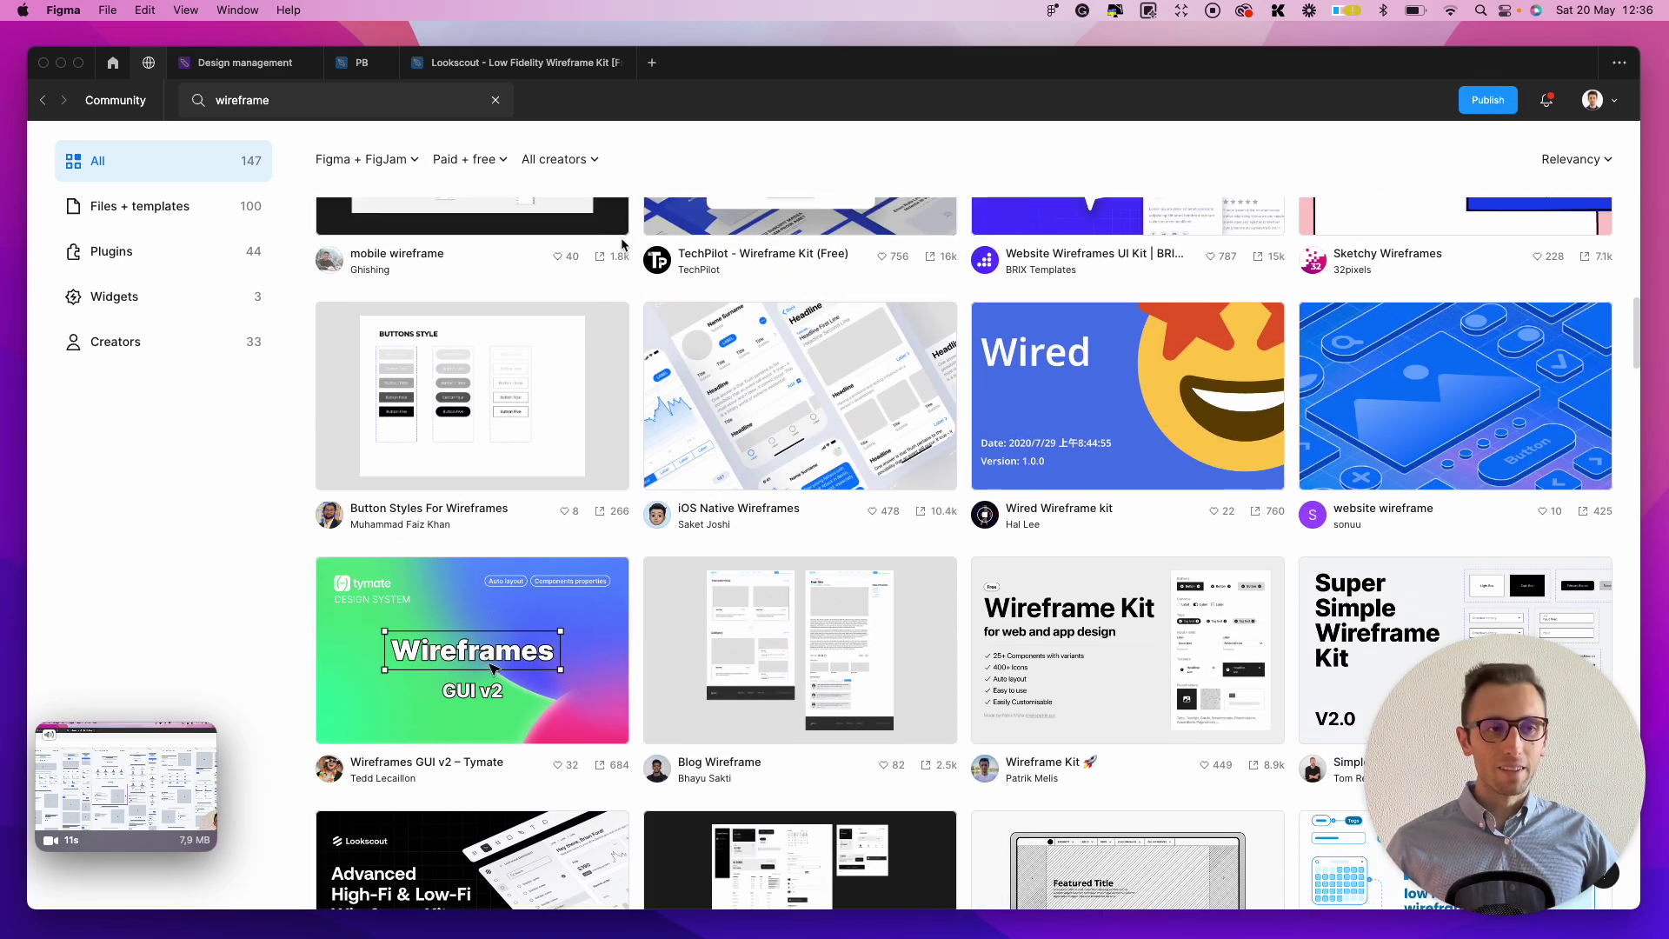
{"action": "scroll", "coordinate": [623, 245], "scroll_direction": "up", "scroll_amount": 16}
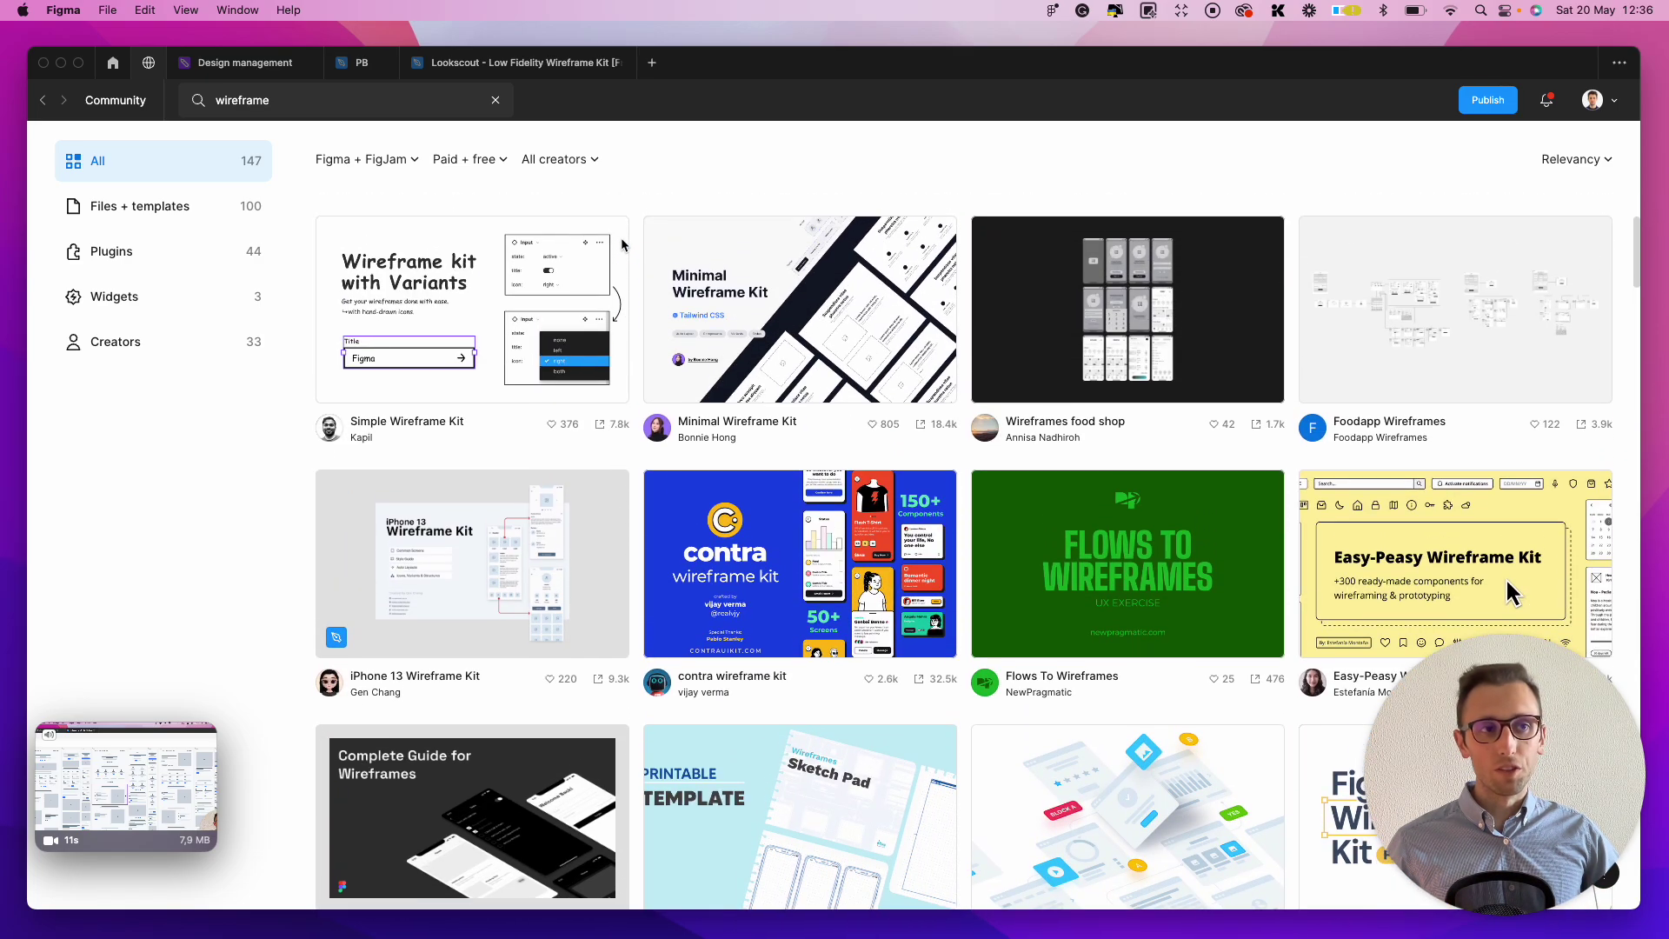
{"action": "scroll", "coordinate": [623, 244], "scroll_direction": "up", "scroll_amount": 1}
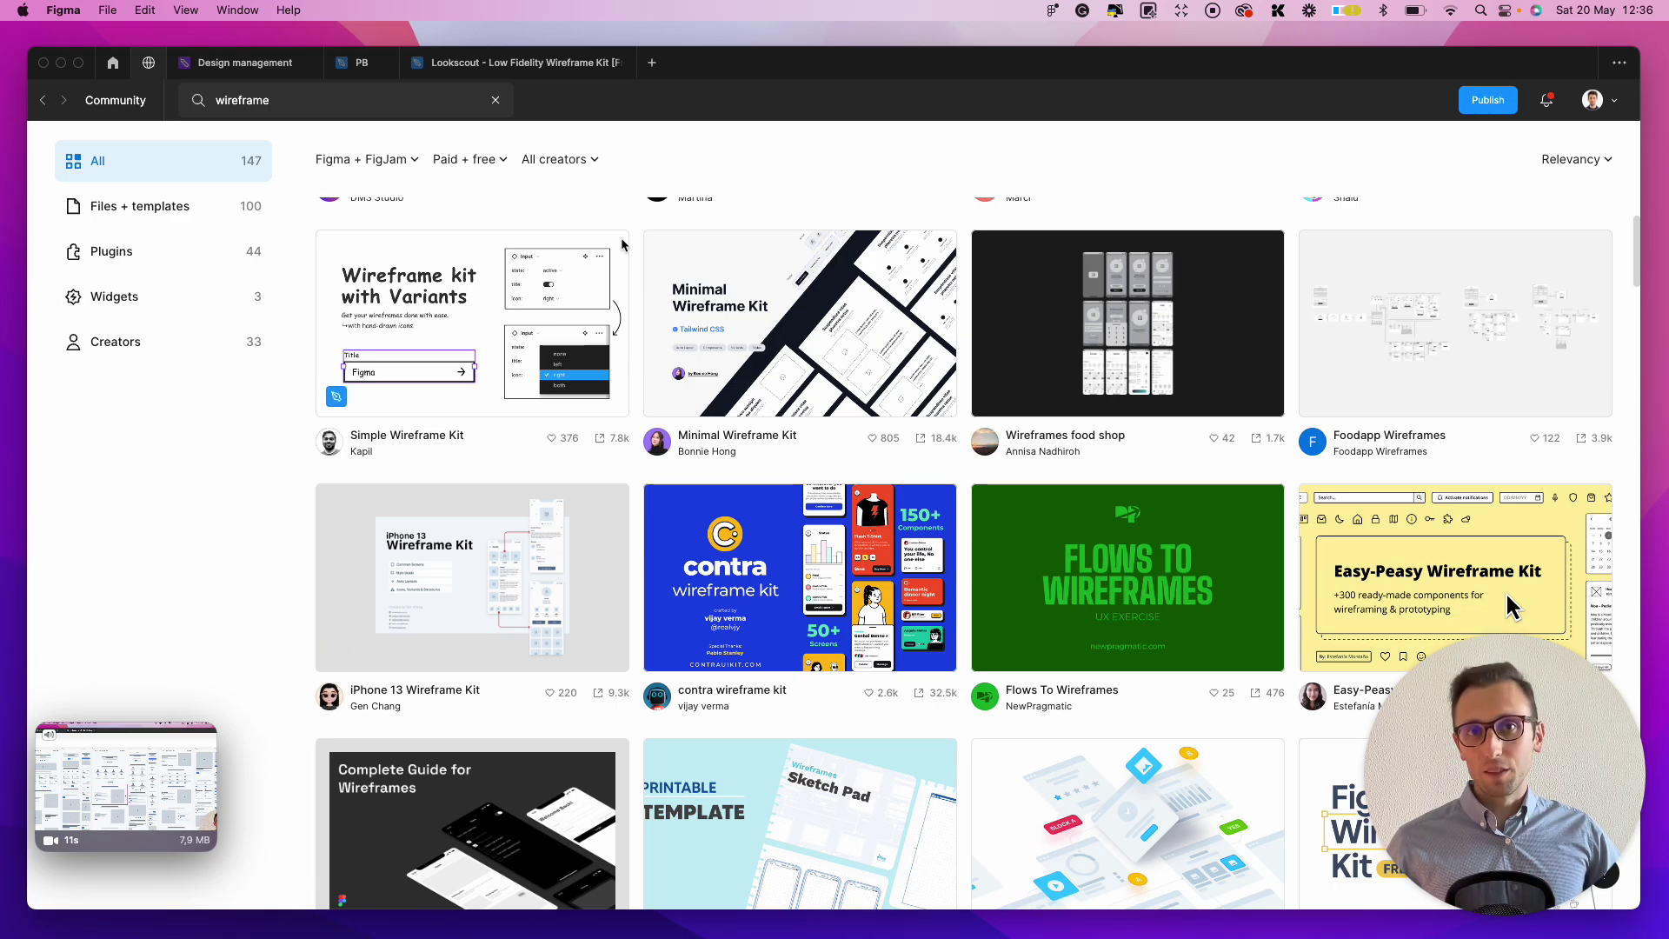
{"action": "scroll", "coordinate": [622, 245], "scroll_direction": "up", "scroll_amount": 5}
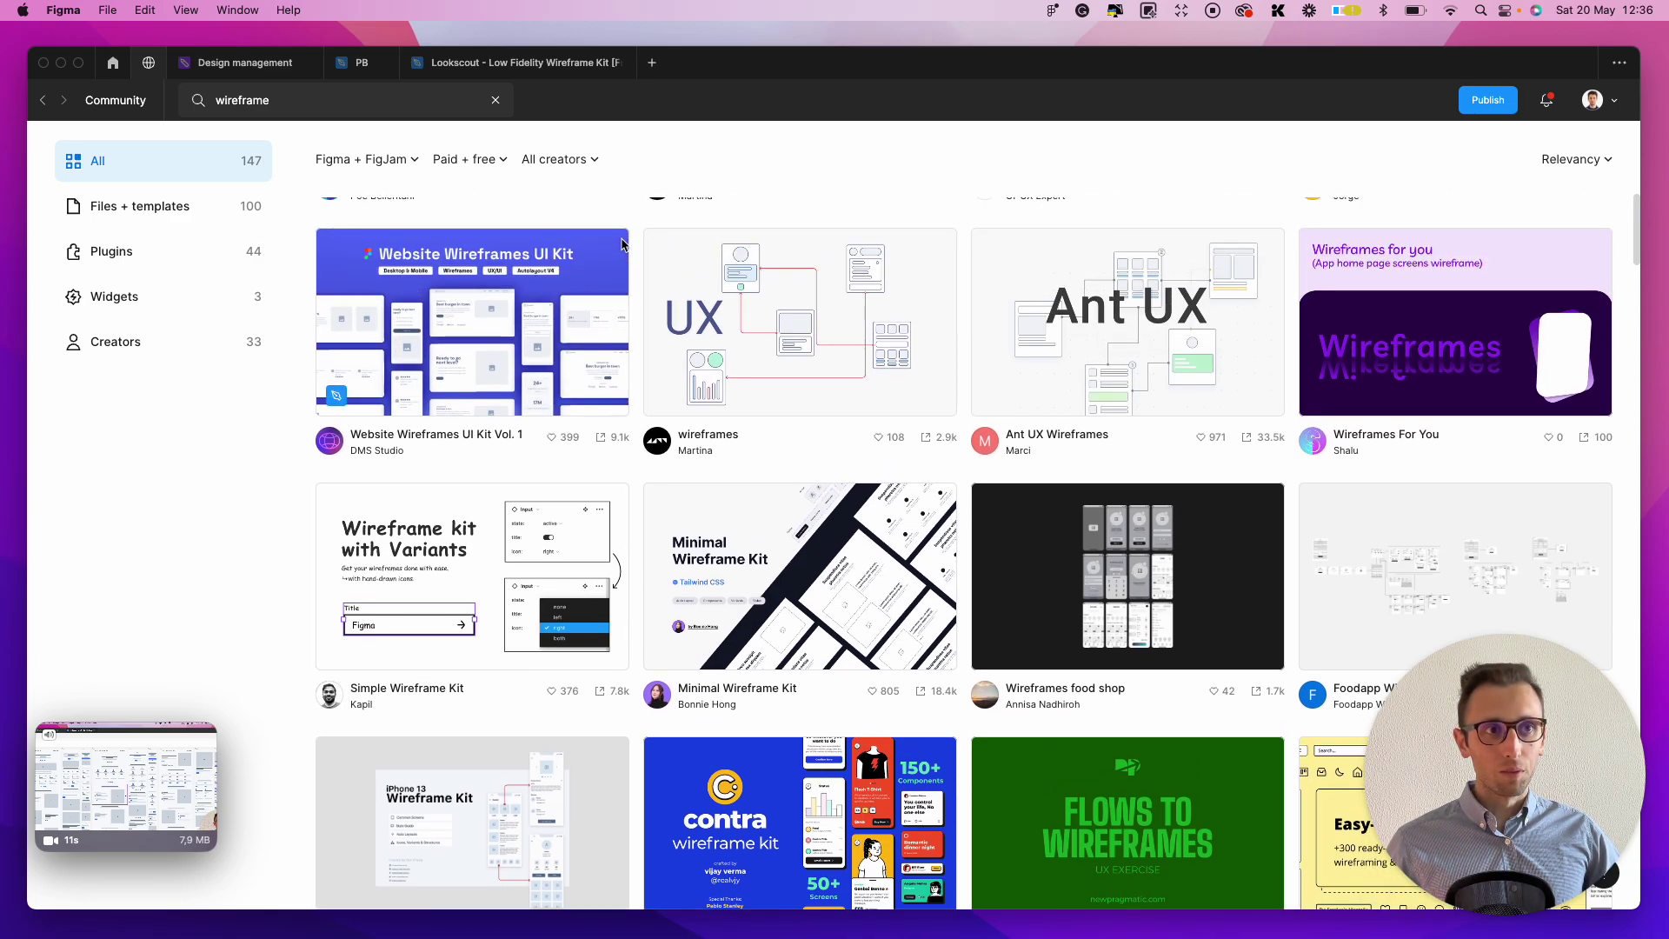
{"action": "scroll", "coordinate": [622, 244], "scroll_direction": "up", "scroll_amount": 6}
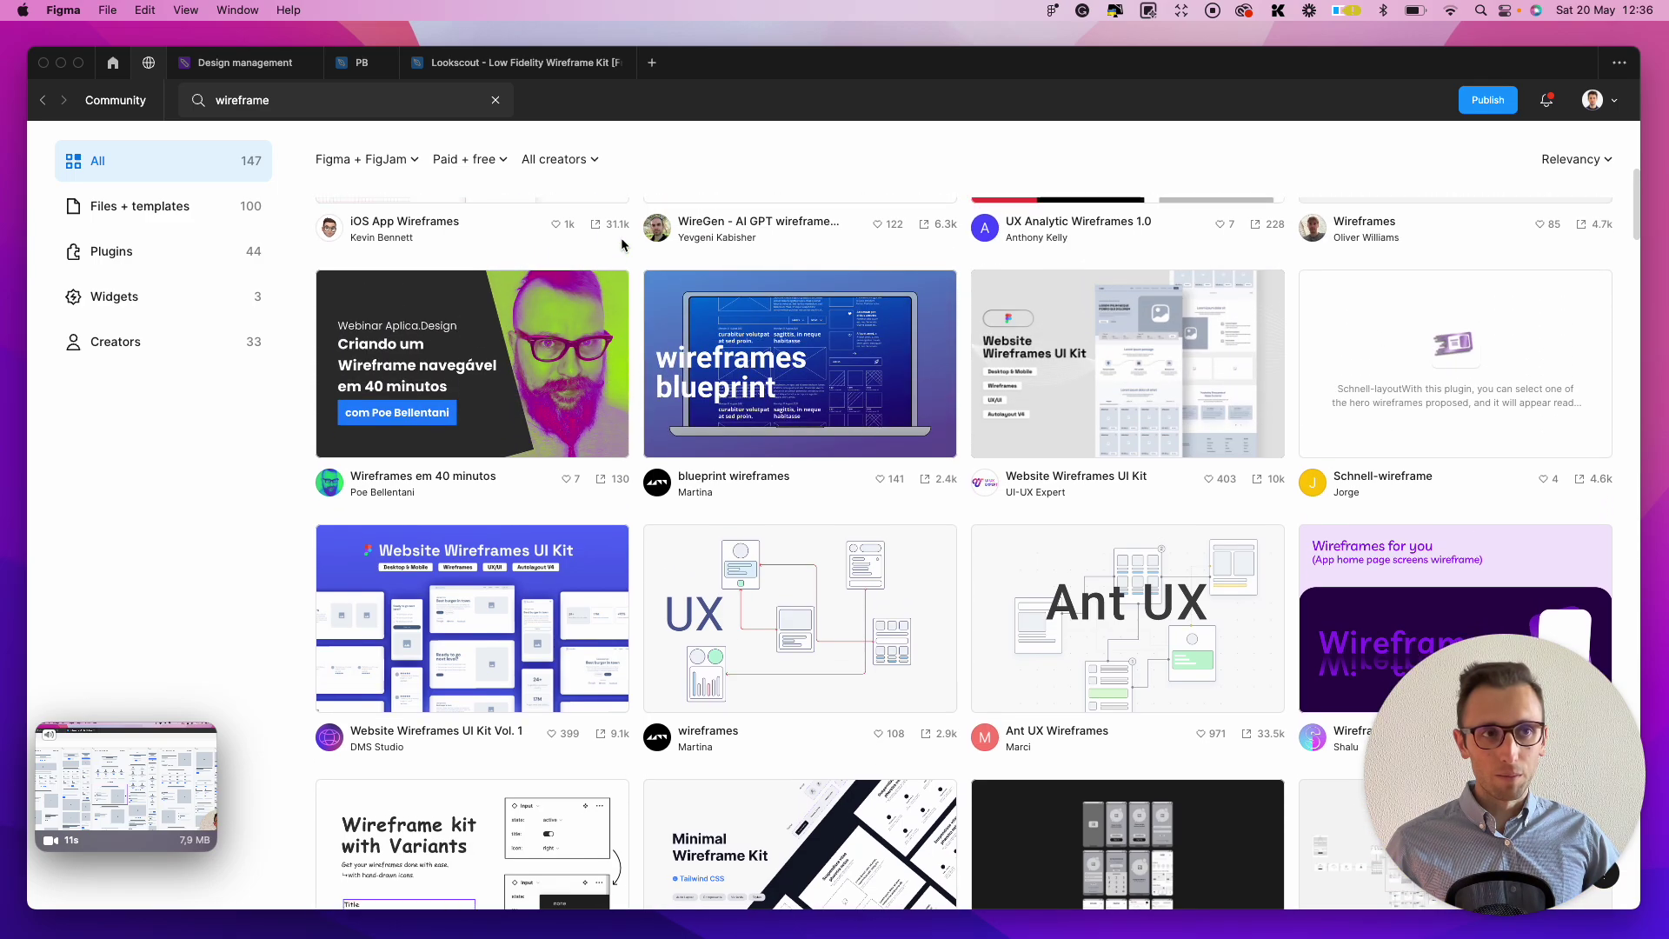
{"action": "scroll", "coordinate": [622, 244], "scroll_direction": "up", "scroll_amount": 3}
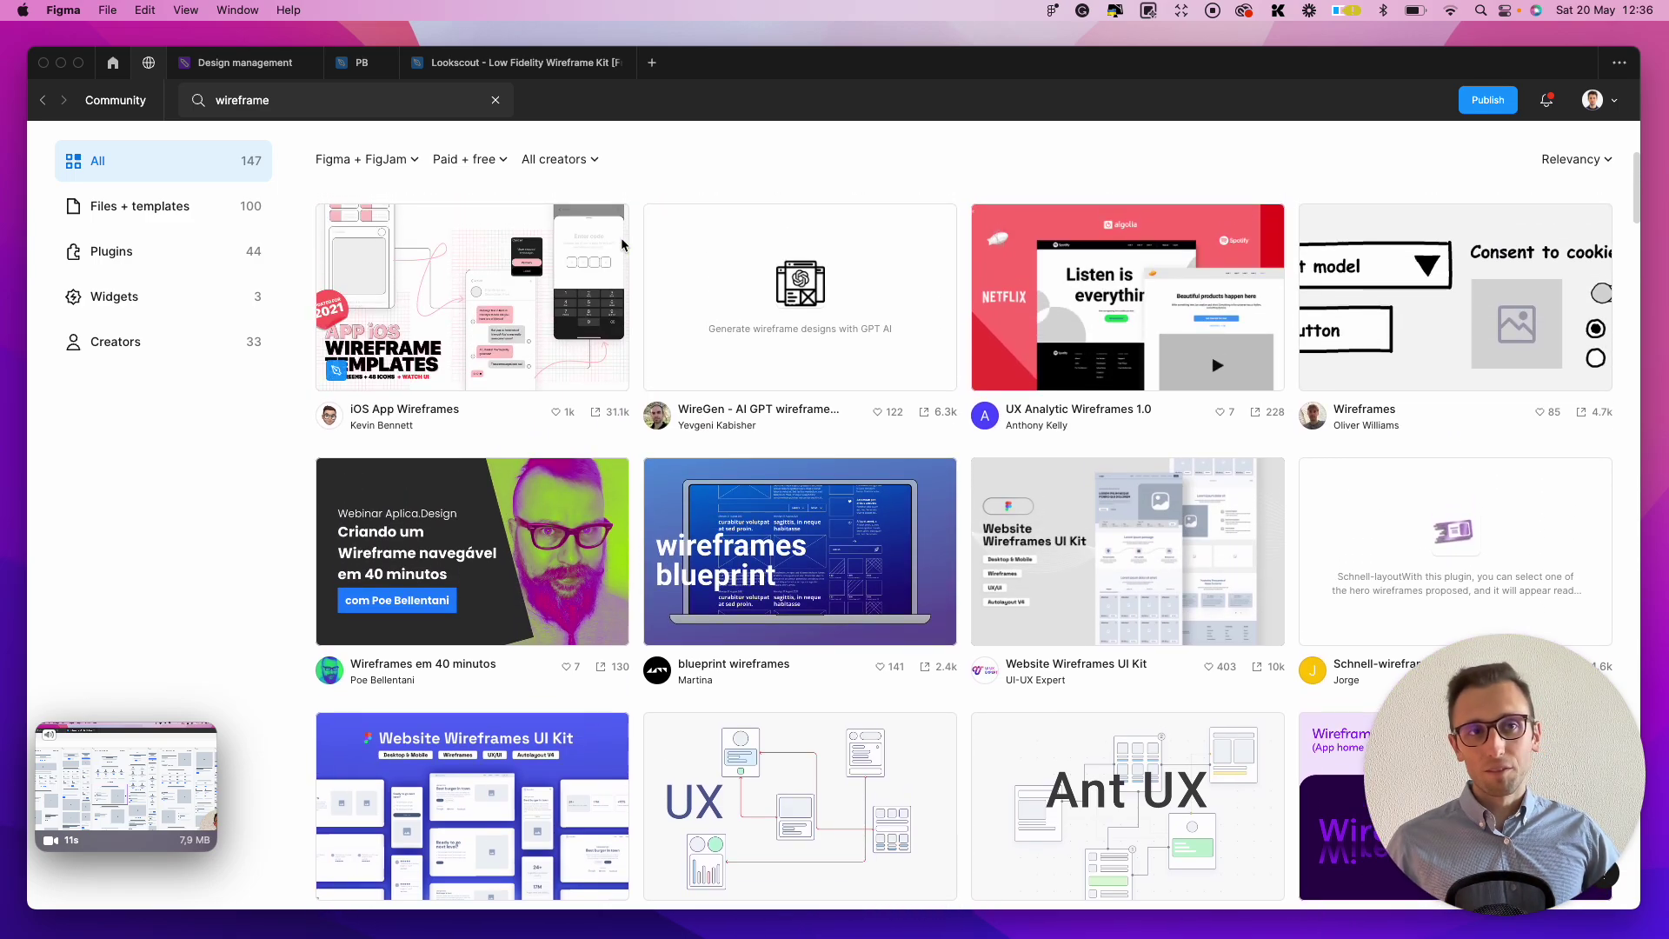
{"action": "scroll", "coordinate": [622, 244], "scroll_direction": "up", "scroll_amount": 4}
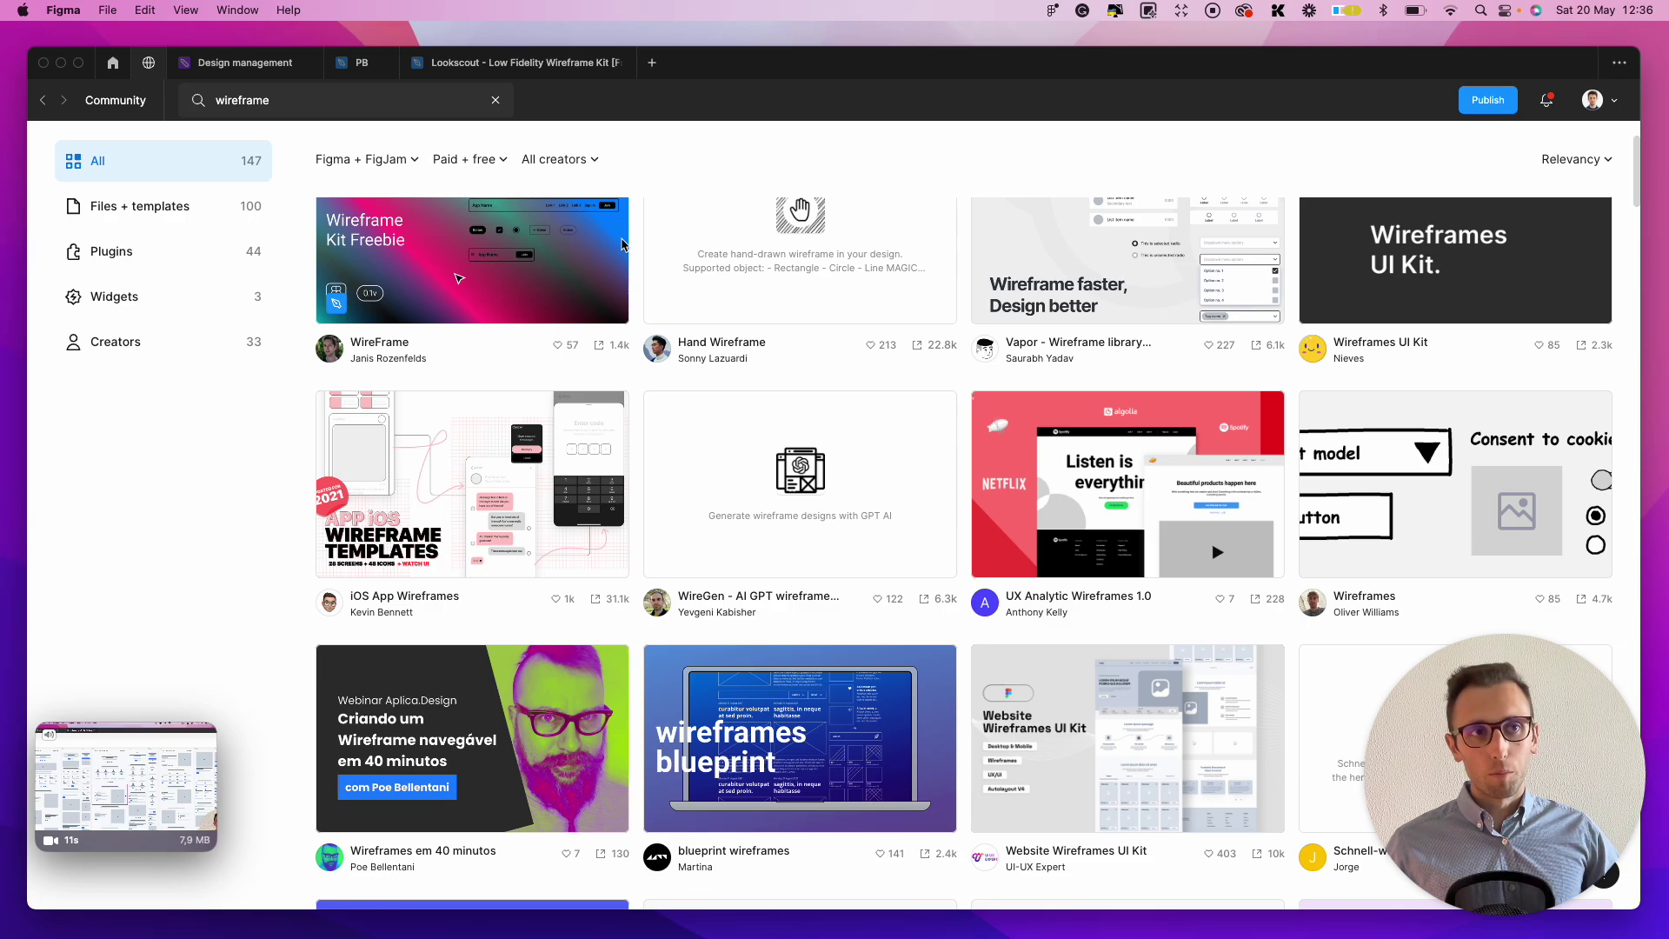
{"action": "scroll", "coordinate": [625, 252], "scroll_direction": "up", "scroll_amount": 5}
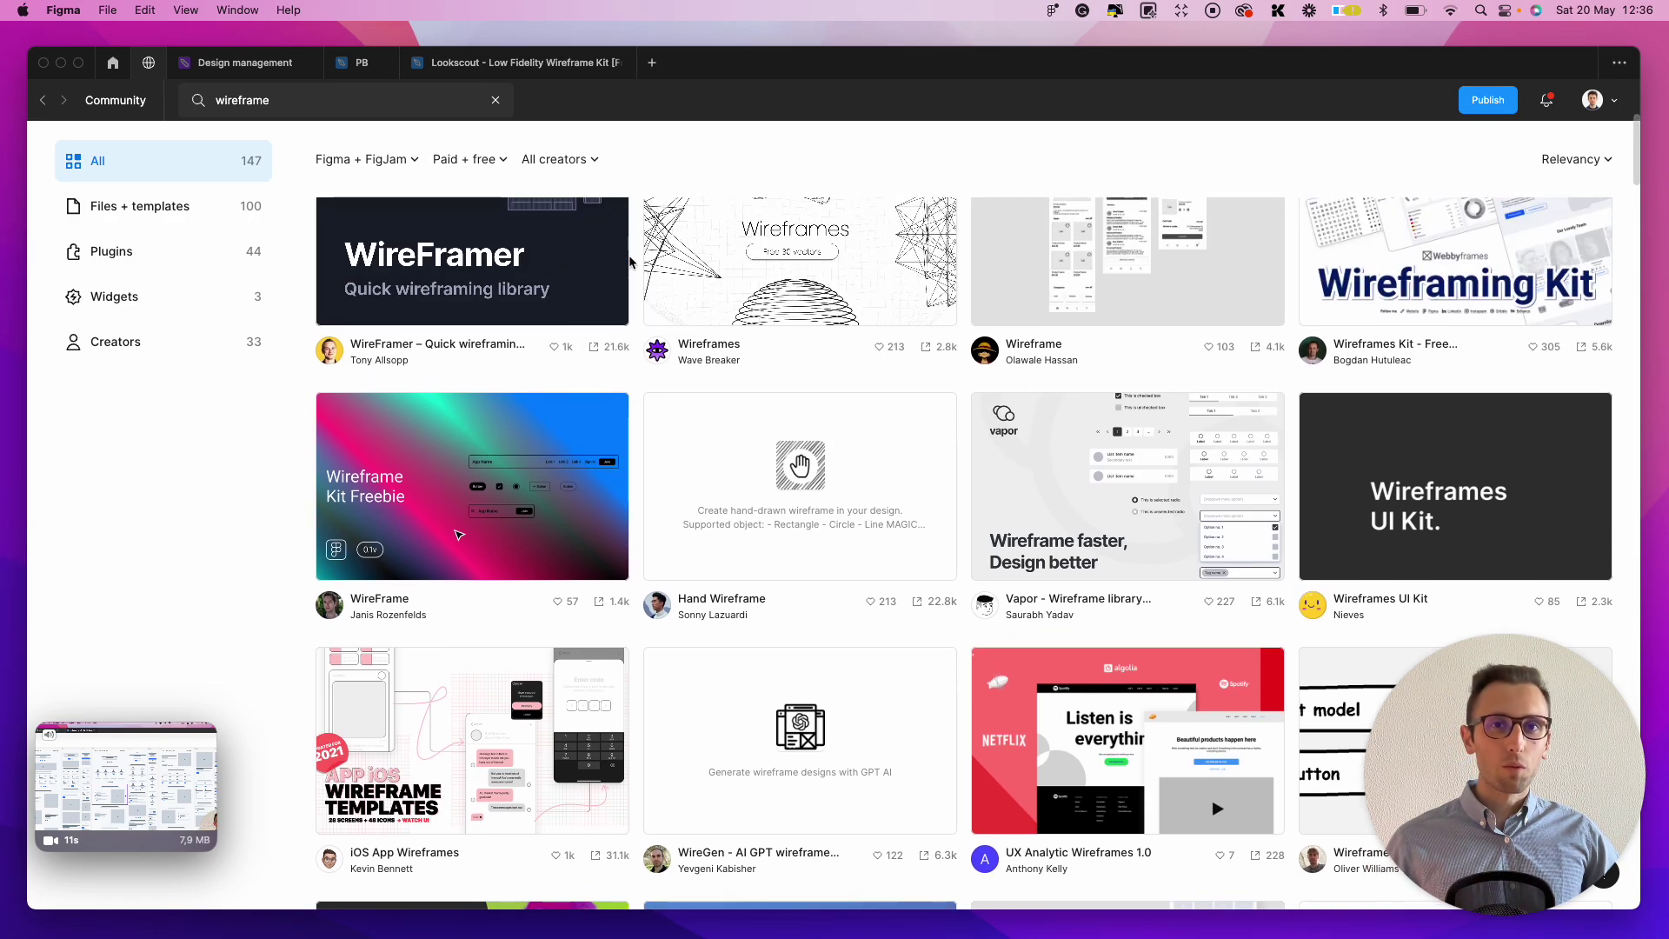
{"action": "scroll", "coordinate": [630, 261], "scroll_direction": "up", "scroll_amount": 7}
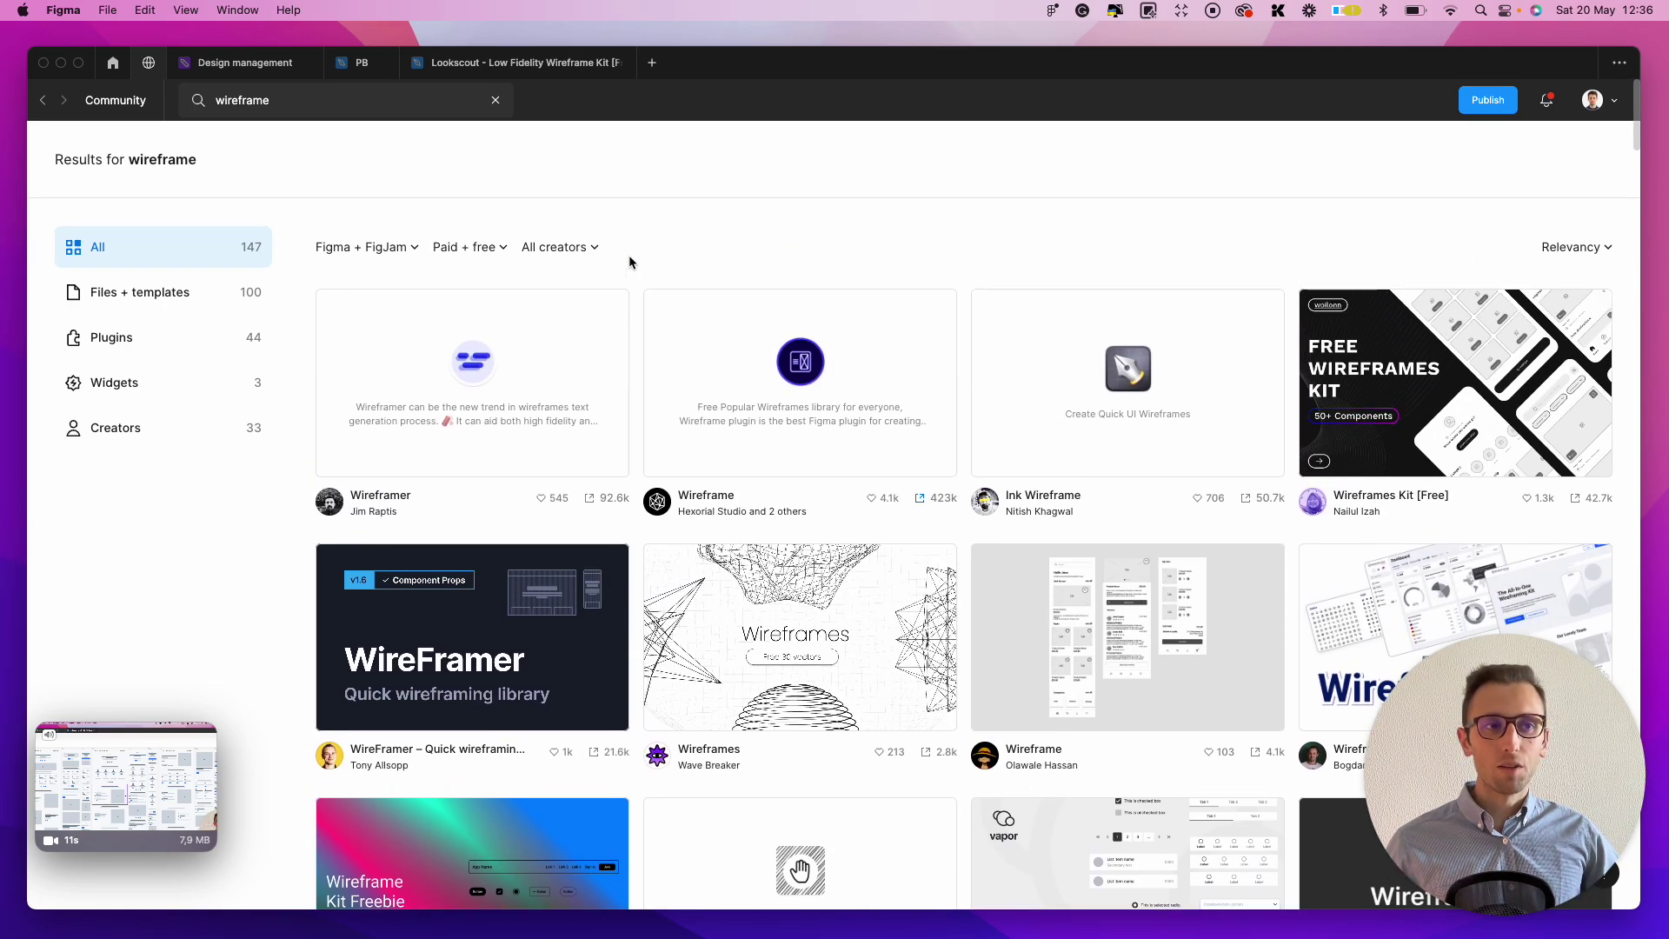
{"action": "scroll", "coordinate": [629, 260], "scroll_direction": "down", "scroll_amount": 2}
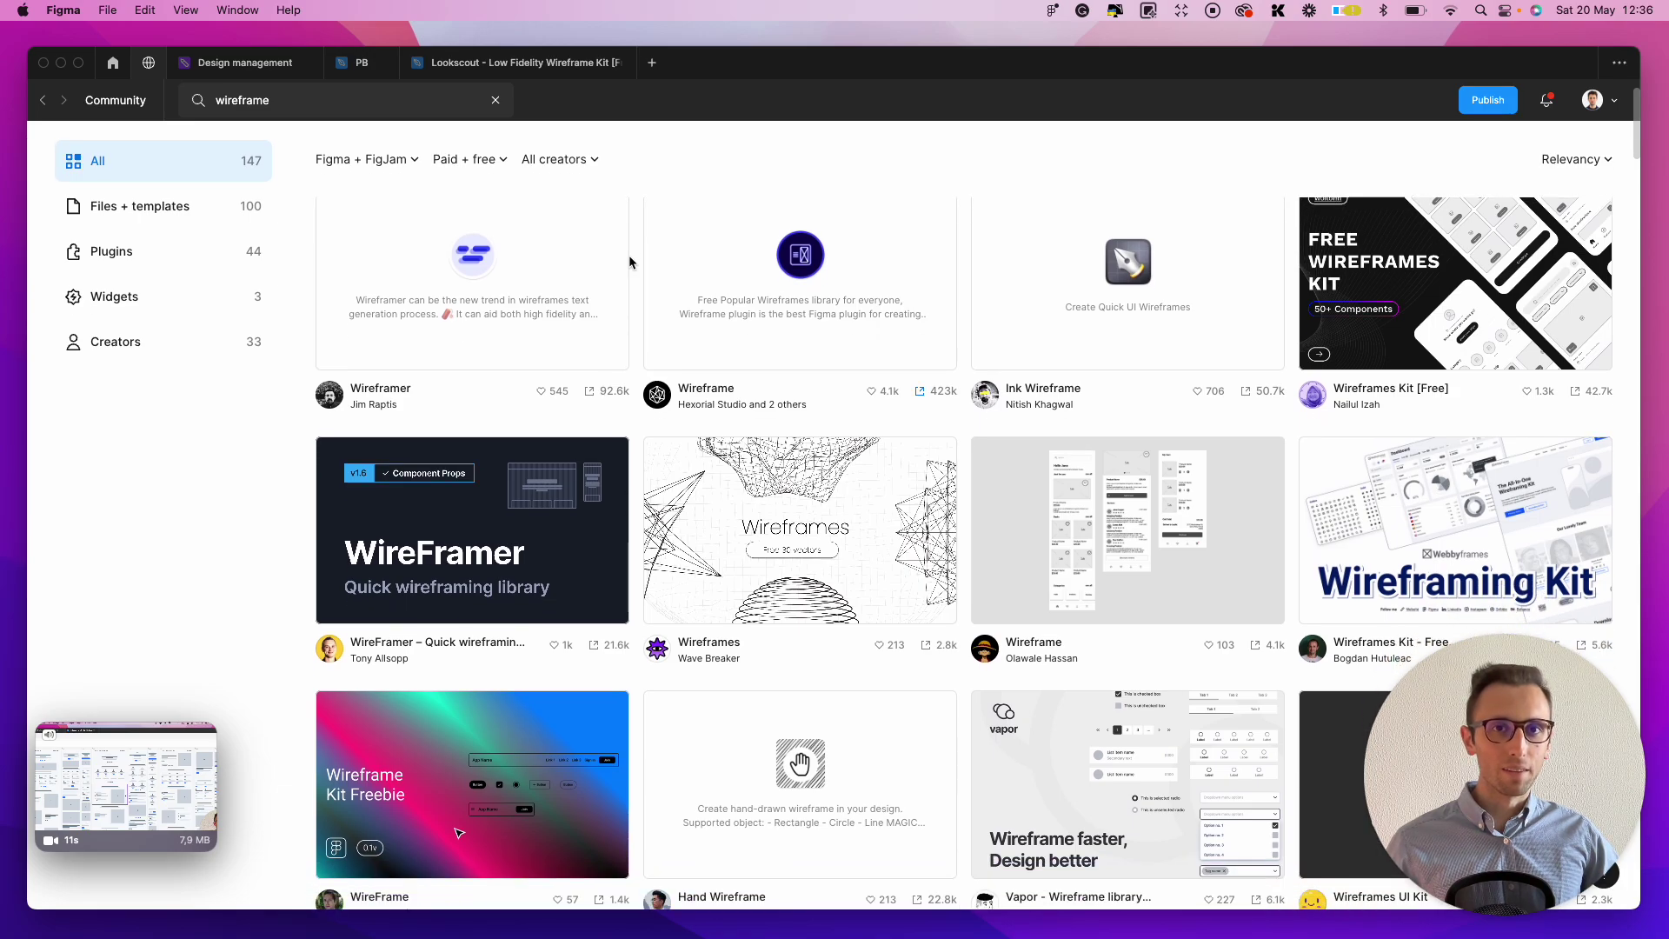
In the Lookscout file, restore the editing panels and draw a rectangle on empty canvas.
{"action": "left_click", "coordinate": [565, 69]}
{"action": "scroll", "coordinate": [884, 237], "scroll_direction": "up", "scroll_amount": 3}
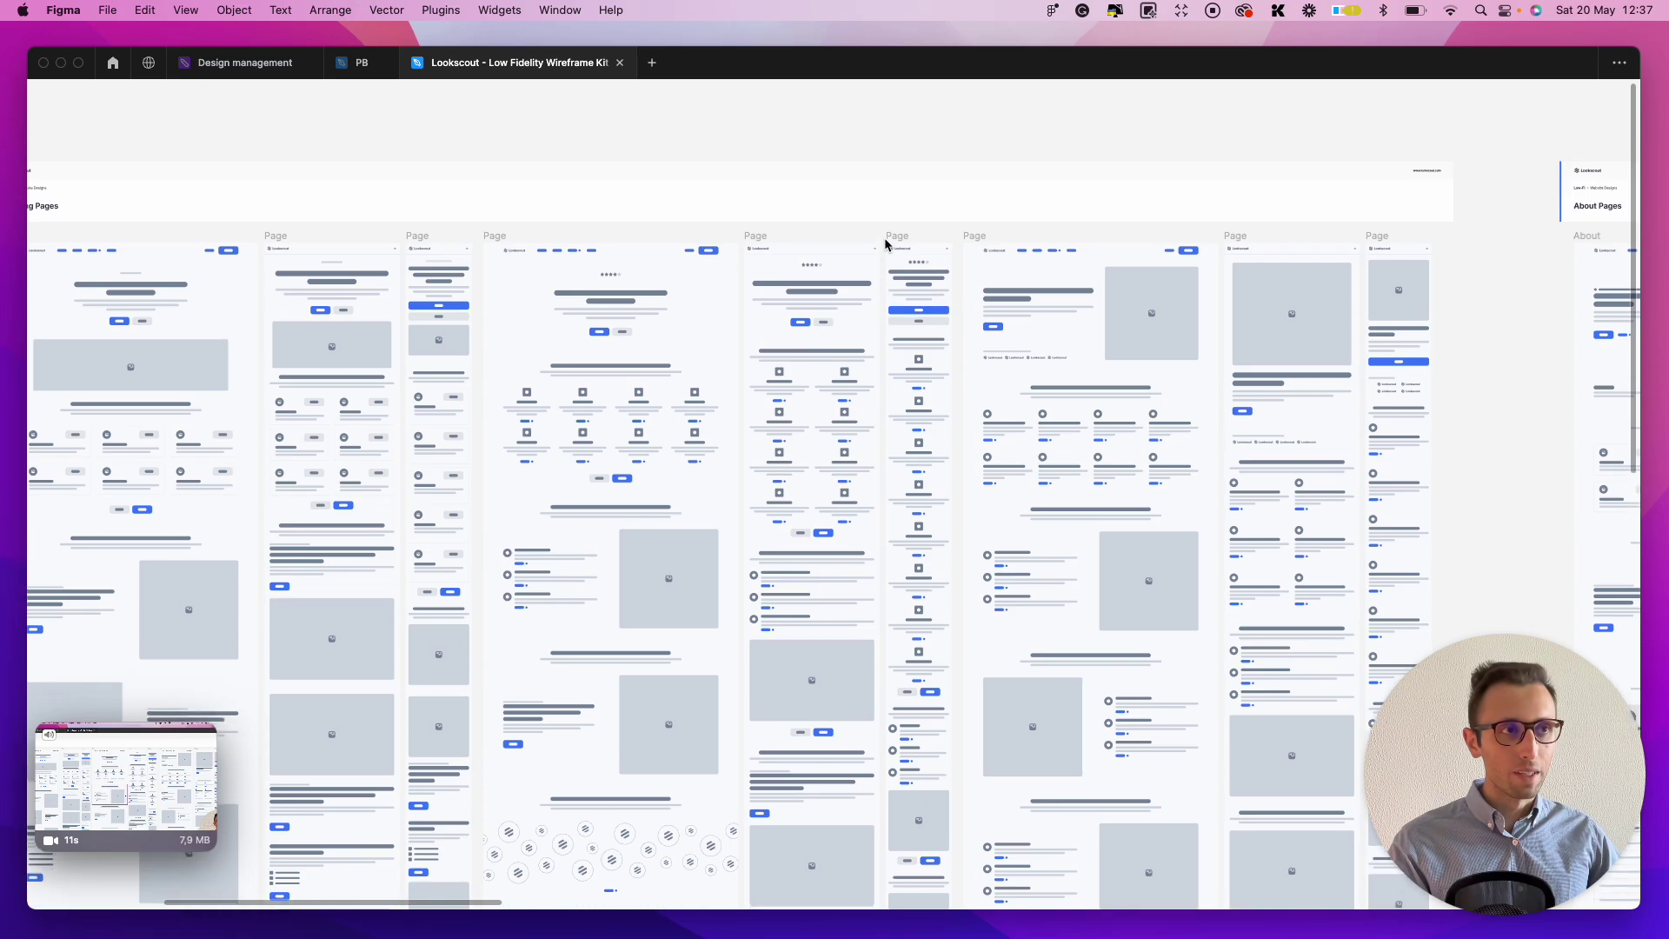
{"action": "scroll", "coordinate": [884, 237], "scroll_direction": "up", "scroll_amount": 10}
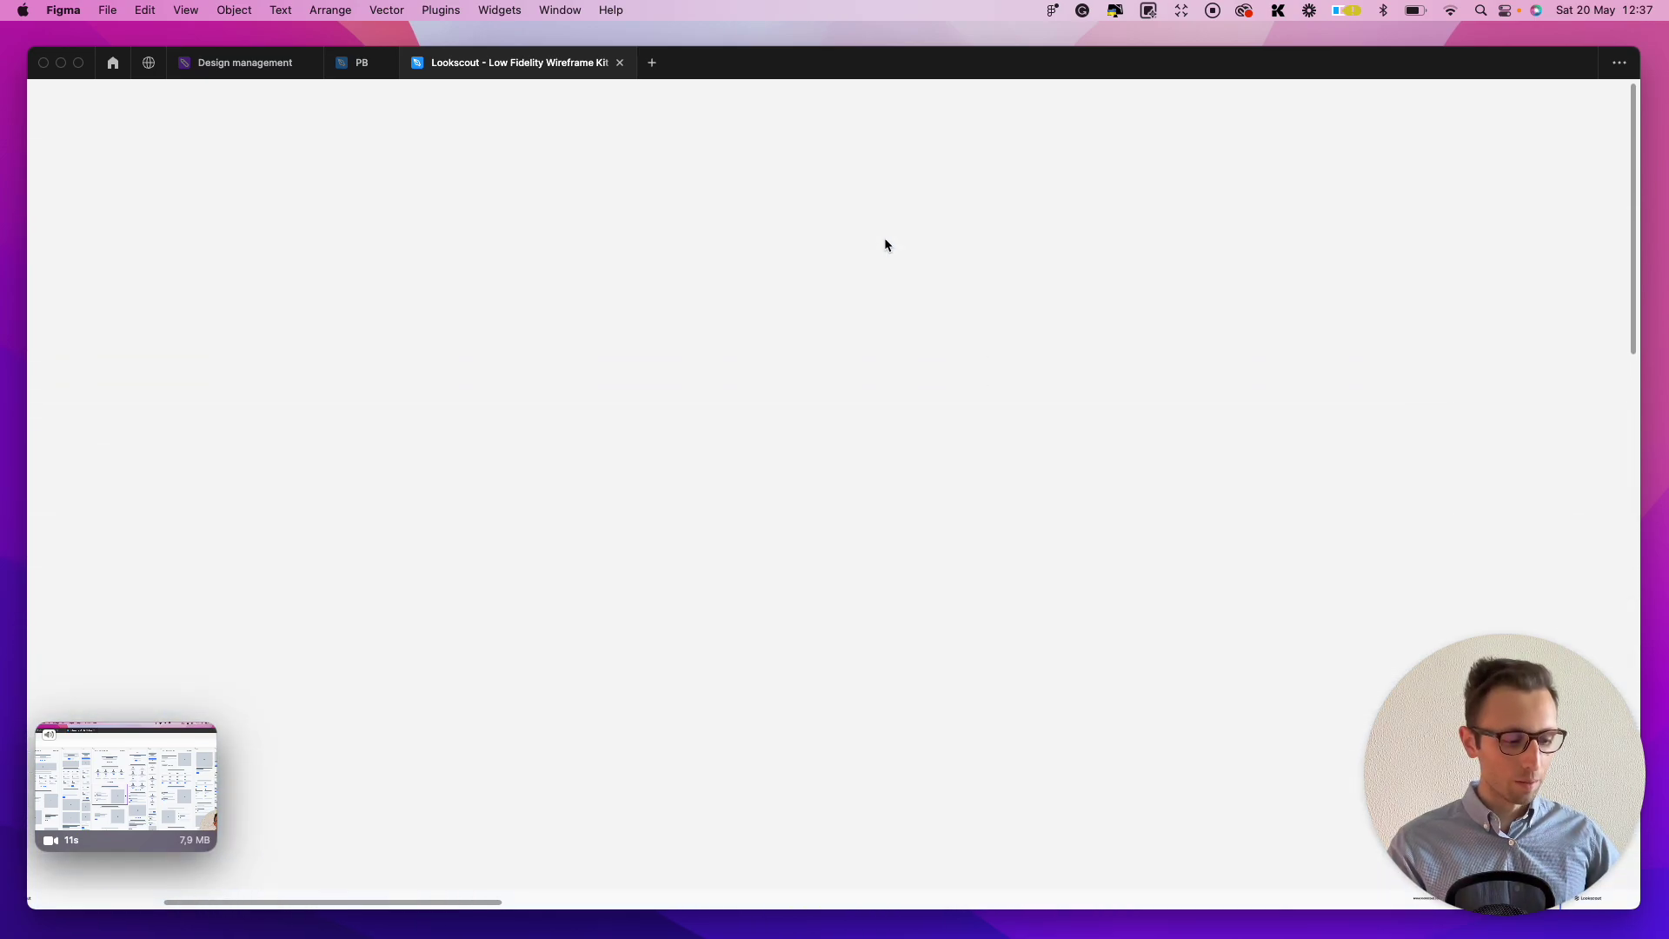
{"action": "key", "text": "super+backslash"}
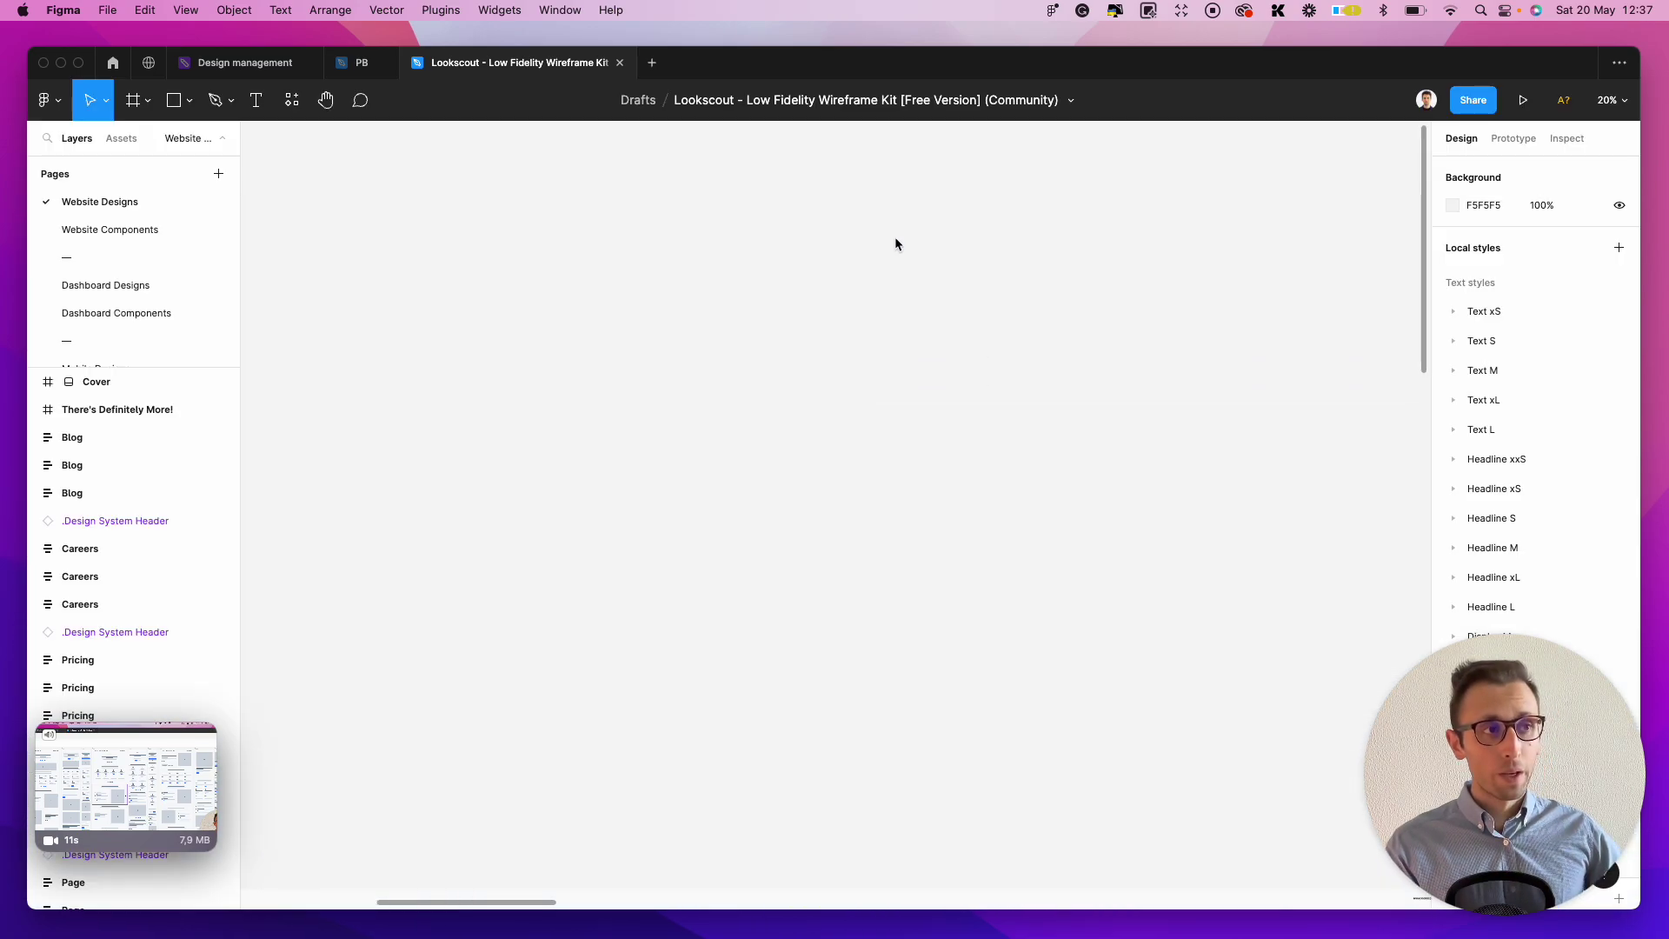
{"action": "left_click", "coordinate": [173, 102]}
{"action": "left_click_drag", "start_coordinate": [610, 280], "coordinate": [950, 520]}
Give the rectangle a black outline of weight 17 and a white fill.
{"action": "left_click", "coordinate": [1481, 448]}
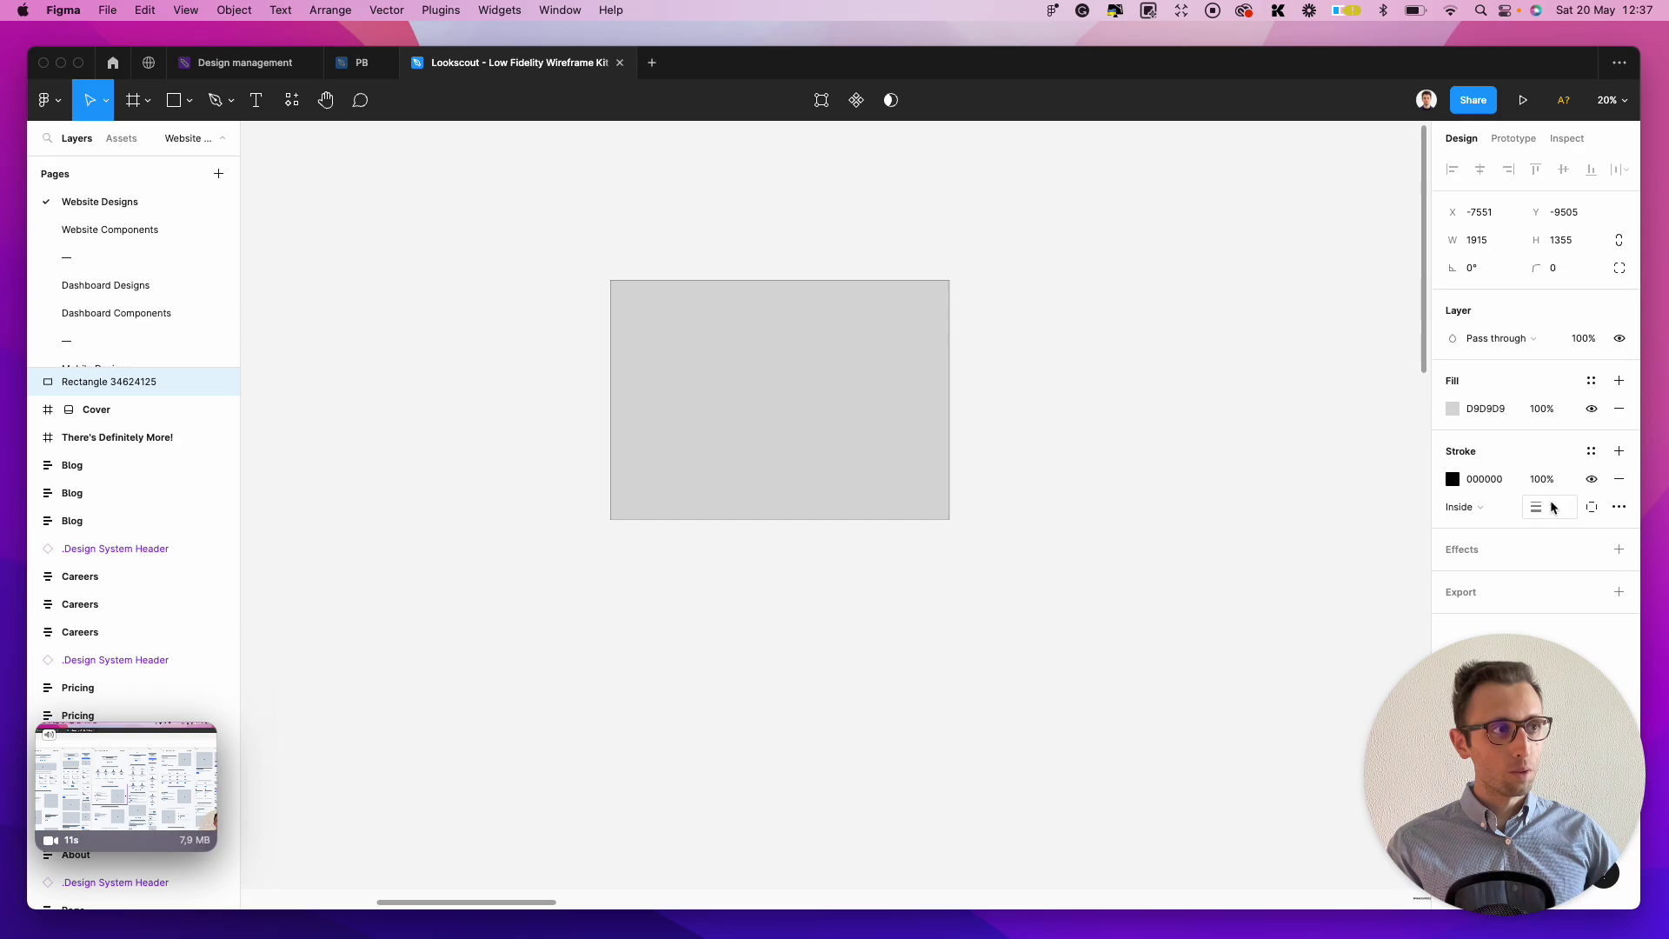
{"action": "left_click", "coordinate": [1562, 509]}
{"action": "key", "text": "Up"}
{"action": "key", "text": "Up"}
{"action": "key", "text": "Up"}
{"action": "key", "text": "Up"}
{"action": "key", "text": "Up"}
{"action": "key", "text": "Up"}
{"action": "key", "text": "Up"}
{"action": "key", "text": "Up"}
{"action": "key", "text": "Up"}
{"action": "key", "text": "Up"}
{"action": "key", "text": "Up"}
{"action": "key", "text": "Up"}
{"action": "key", "text": "Up"}
{"action": "key", "text": "Up"}
{"action": "key", "text": "Up"}
{"action": "key", "text": "Up"}
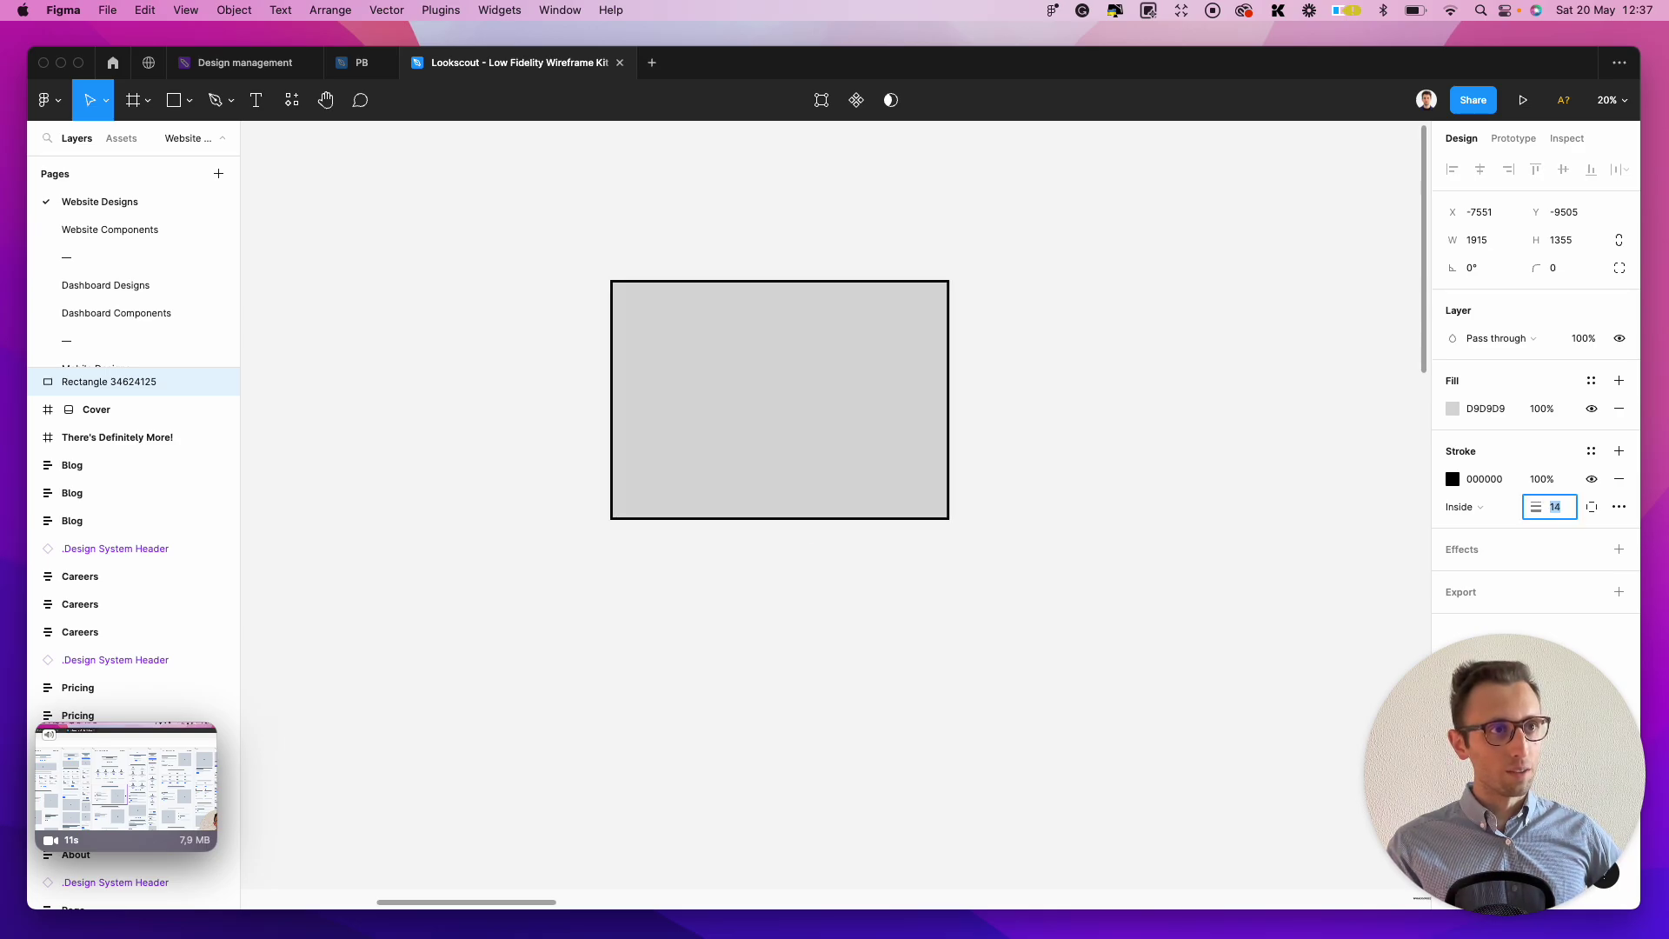
{"action": "left_click", "coordinate": [1452, 409]}
{"action": "left_click_drag", "start_coordinate": [1370, 465], "coordinate": [1025, 284]}
{"action": "left_click", "coordinate": [1032, 288]}
{"action": "left_click", "coordinate": [872, 367]}
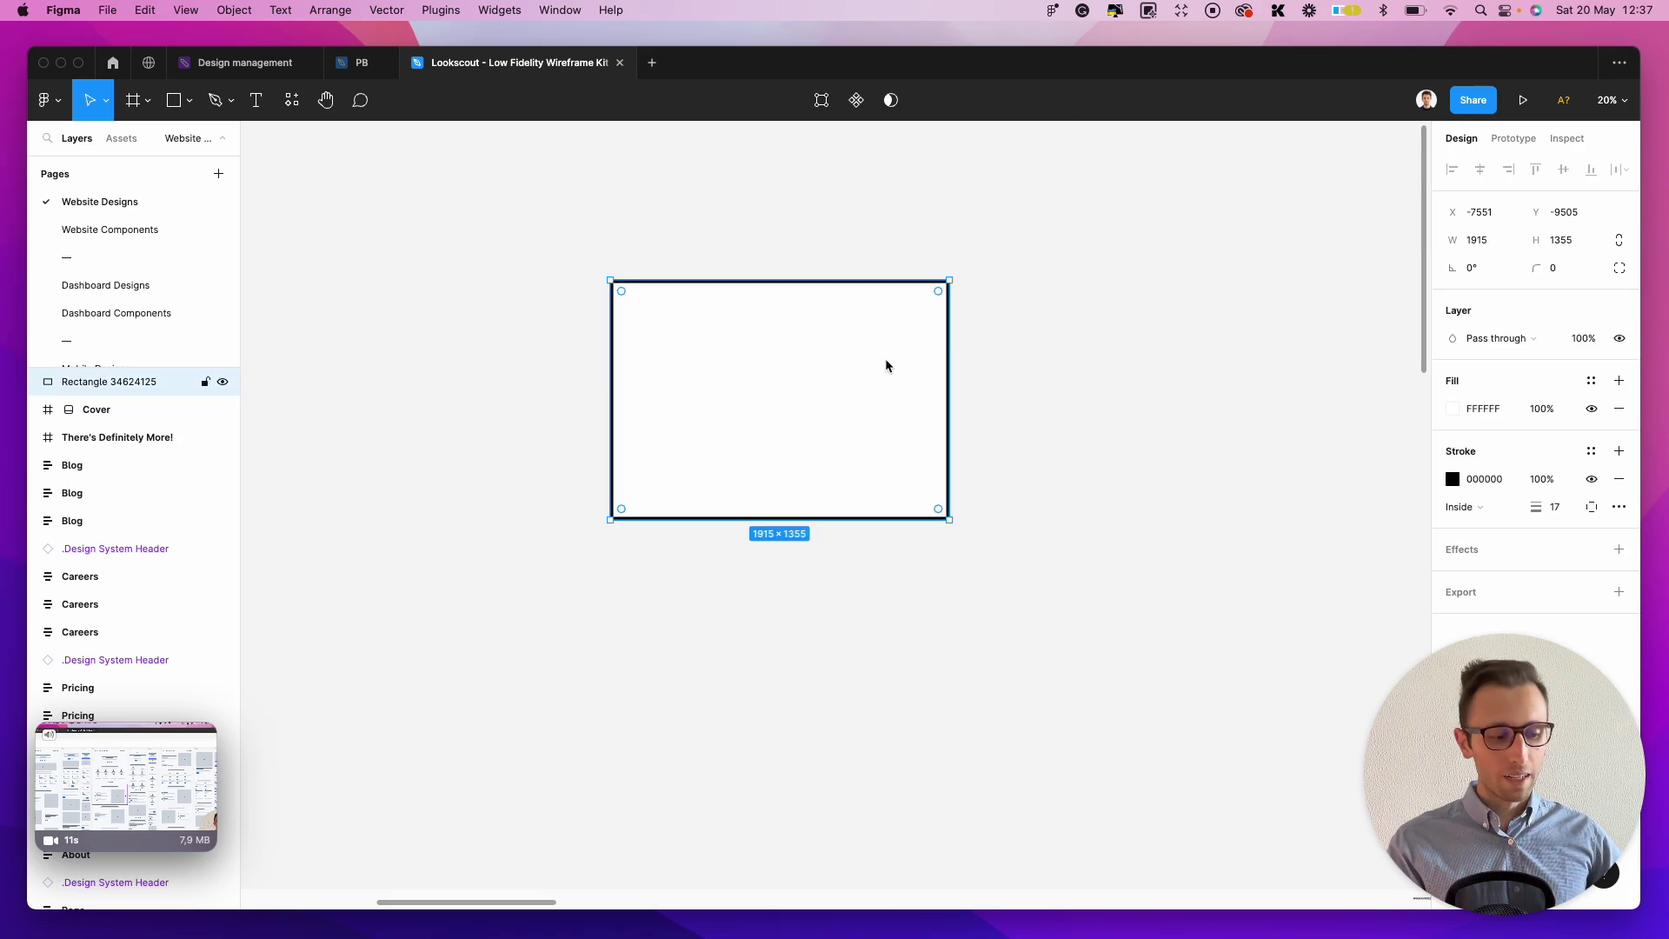
Draw a bottom-left to top-right diagonal line across the rectangle with stroke weight 23.
{"action": "key", "text": "l"}
{"action": "left_click_drag", "start_coordinate": [610, 519], "coordinate": [949, 284]}
{"action": "left_click", "coordinate": [1553, 479]}
{"action": "type", "text": "31"}
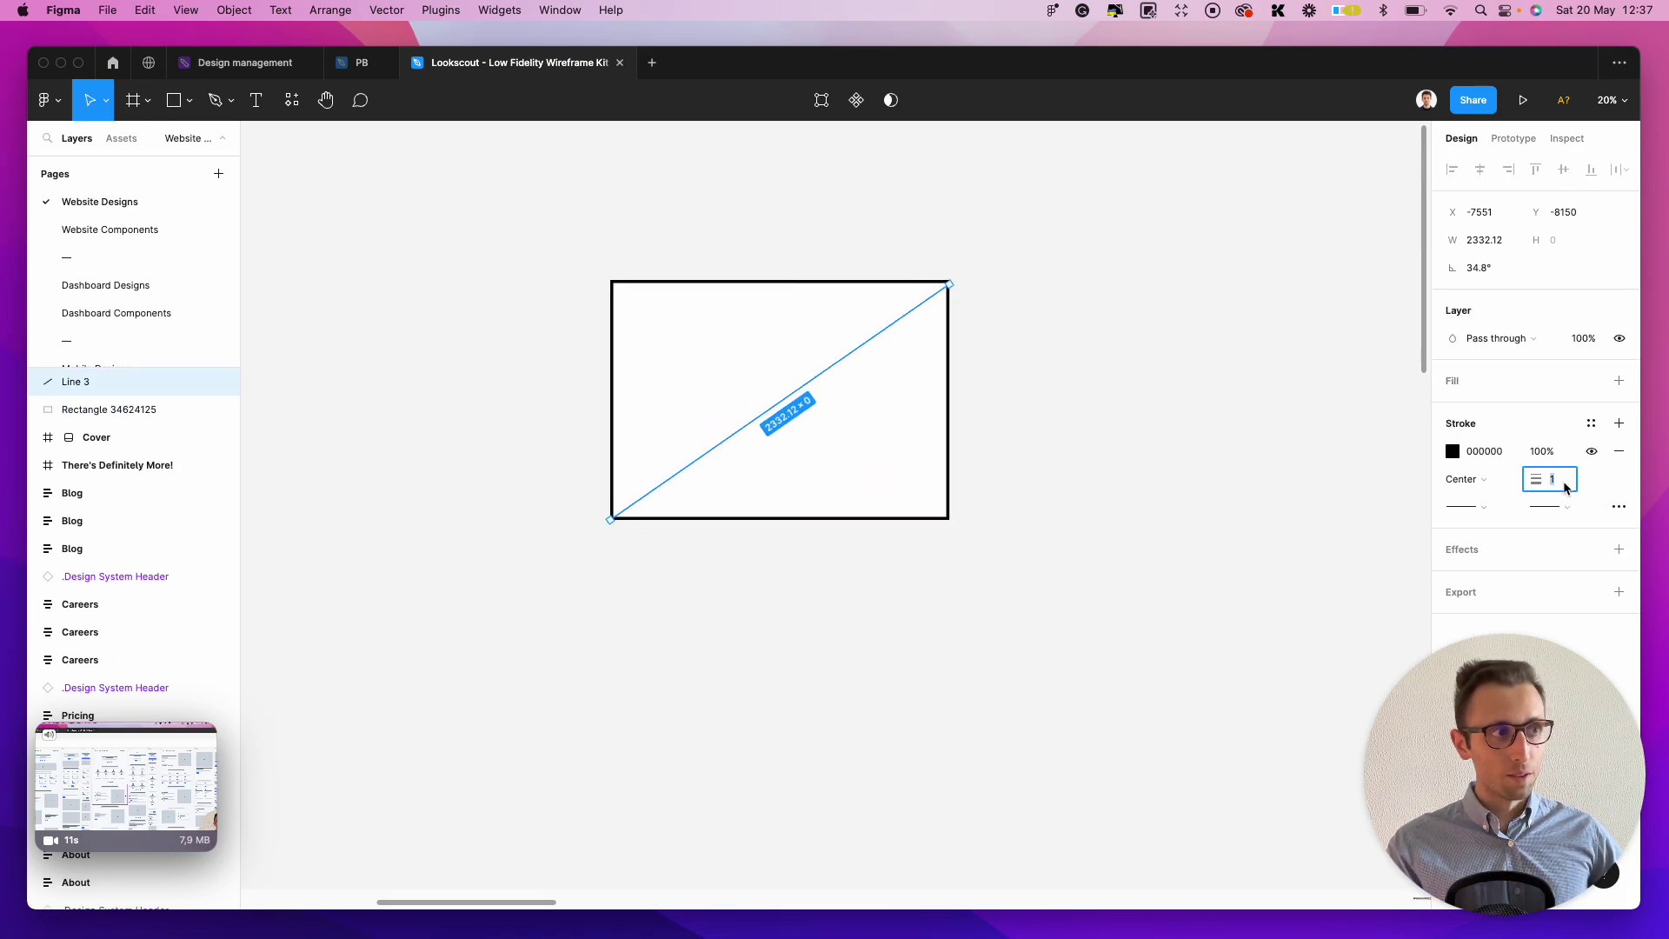
{"action": "key", "text": "Return"}
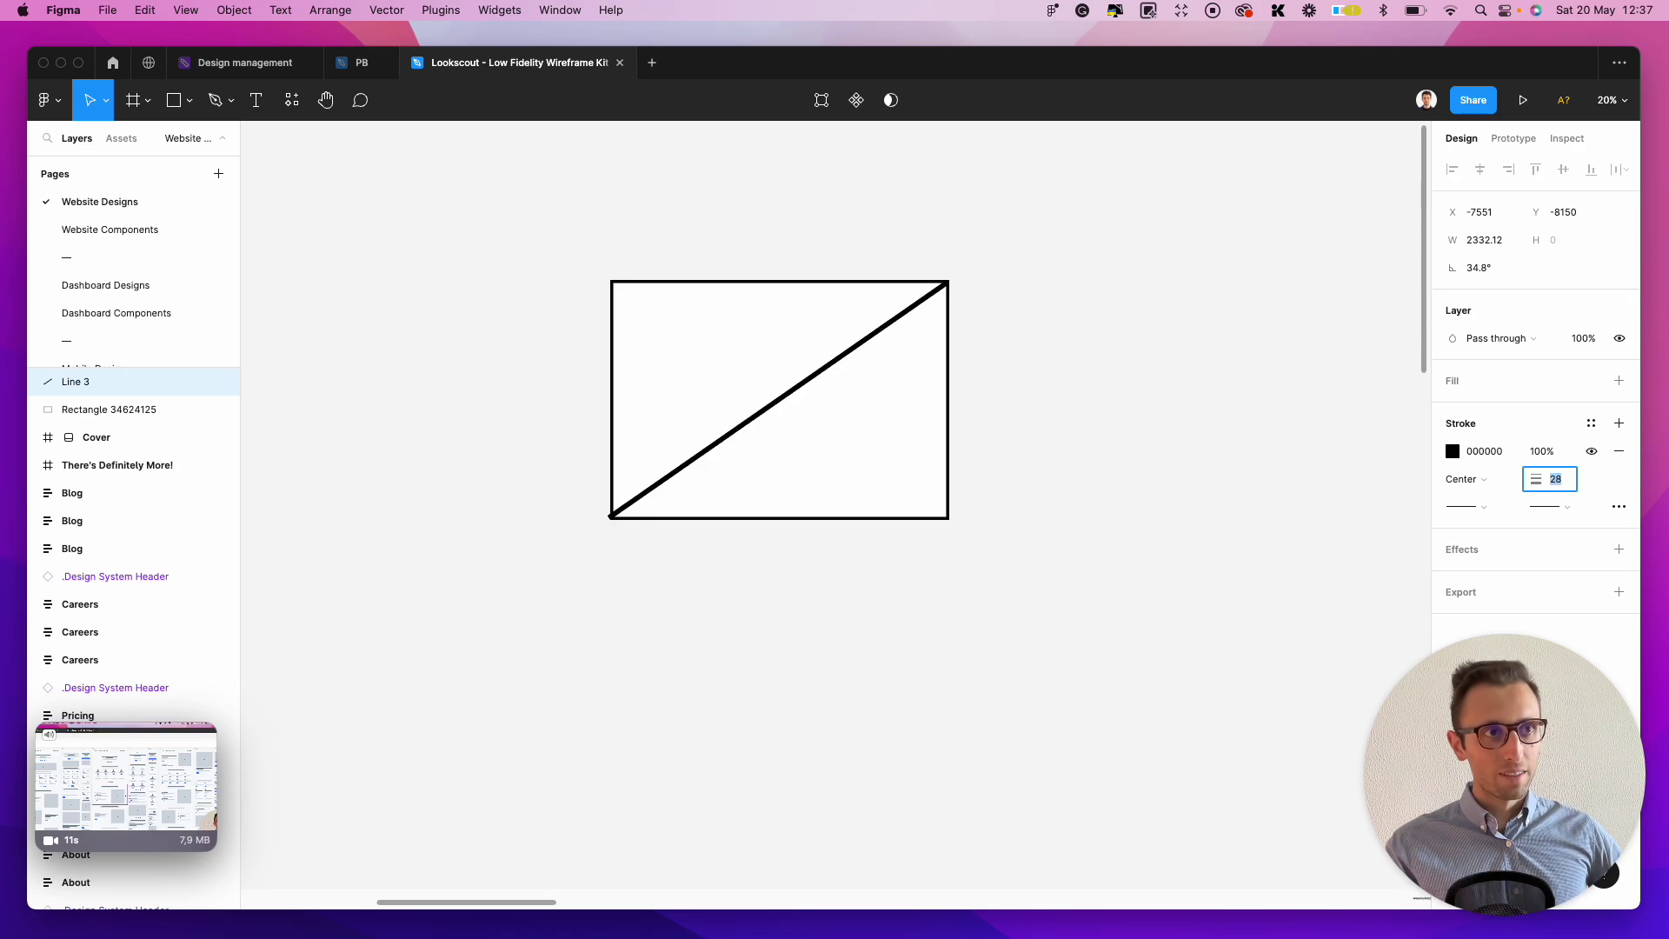
{"action": "type", "text": "23"}
{"action": "key", "text": "Return"}
{"action": "left_click", "coordinate": [1025, 228]}
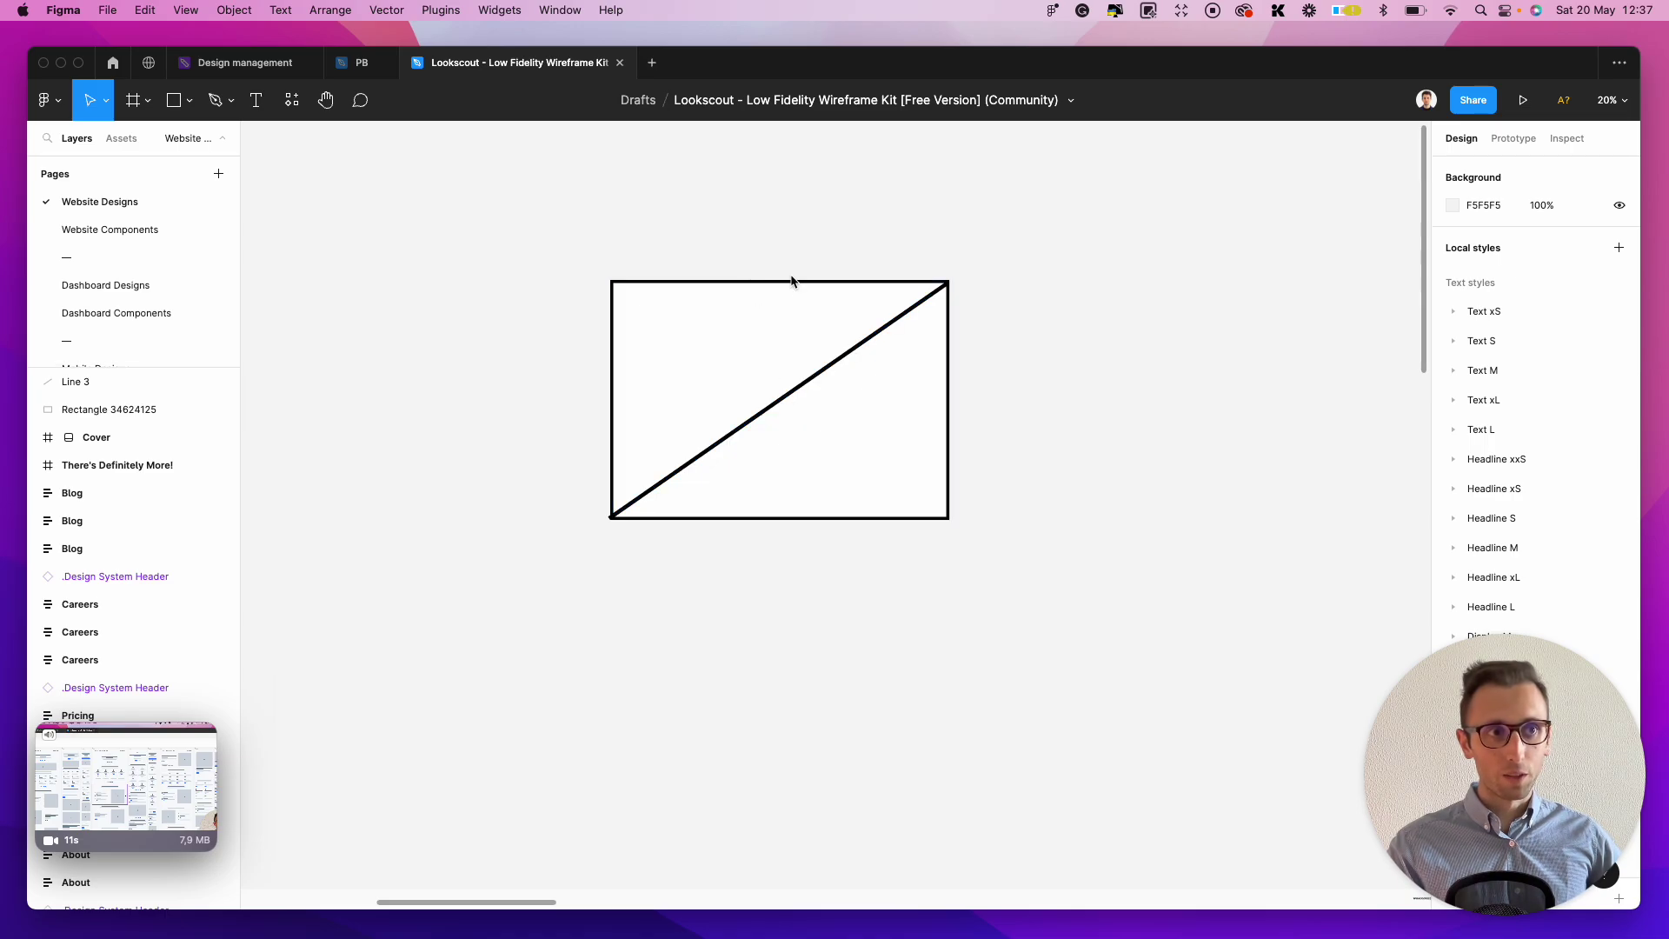
Duplicate the placeholder below itself as a thin bar, then copy it twice more.
{"action": "left_click_drag", "start_coordinate": [790, 281], "coordinate": [812, 561]}
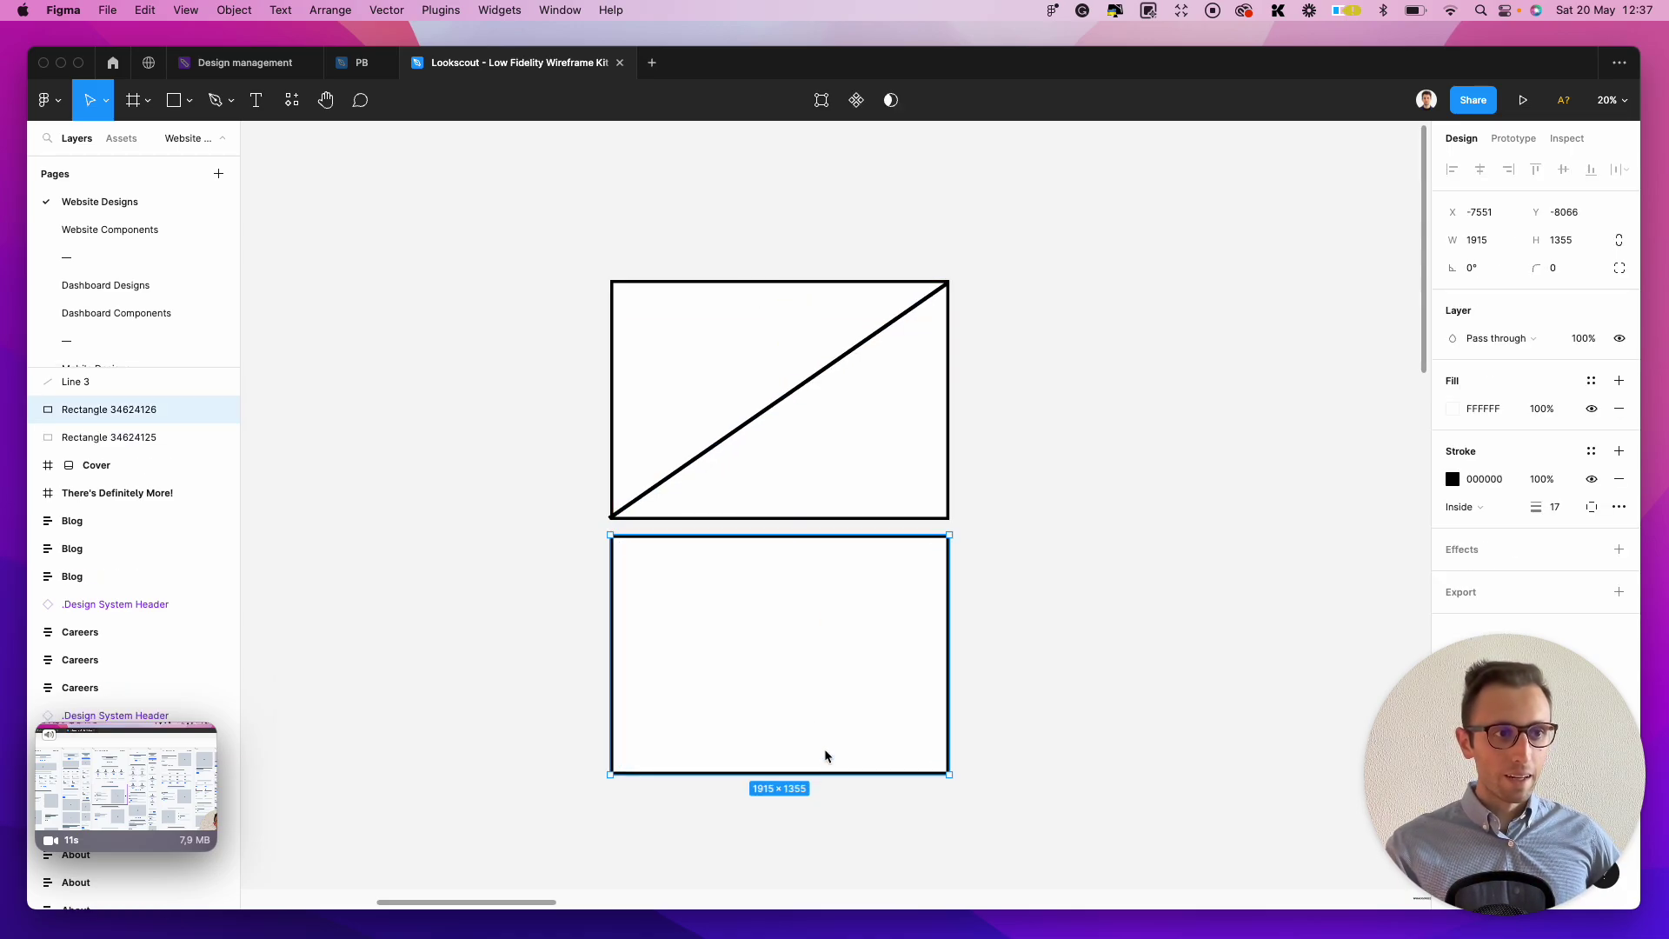
{"action": "left_click_drag", "start_coordinate": [824, 771], "coordinate": [819, 597]}
{"action": "key", "text": "super+d"}
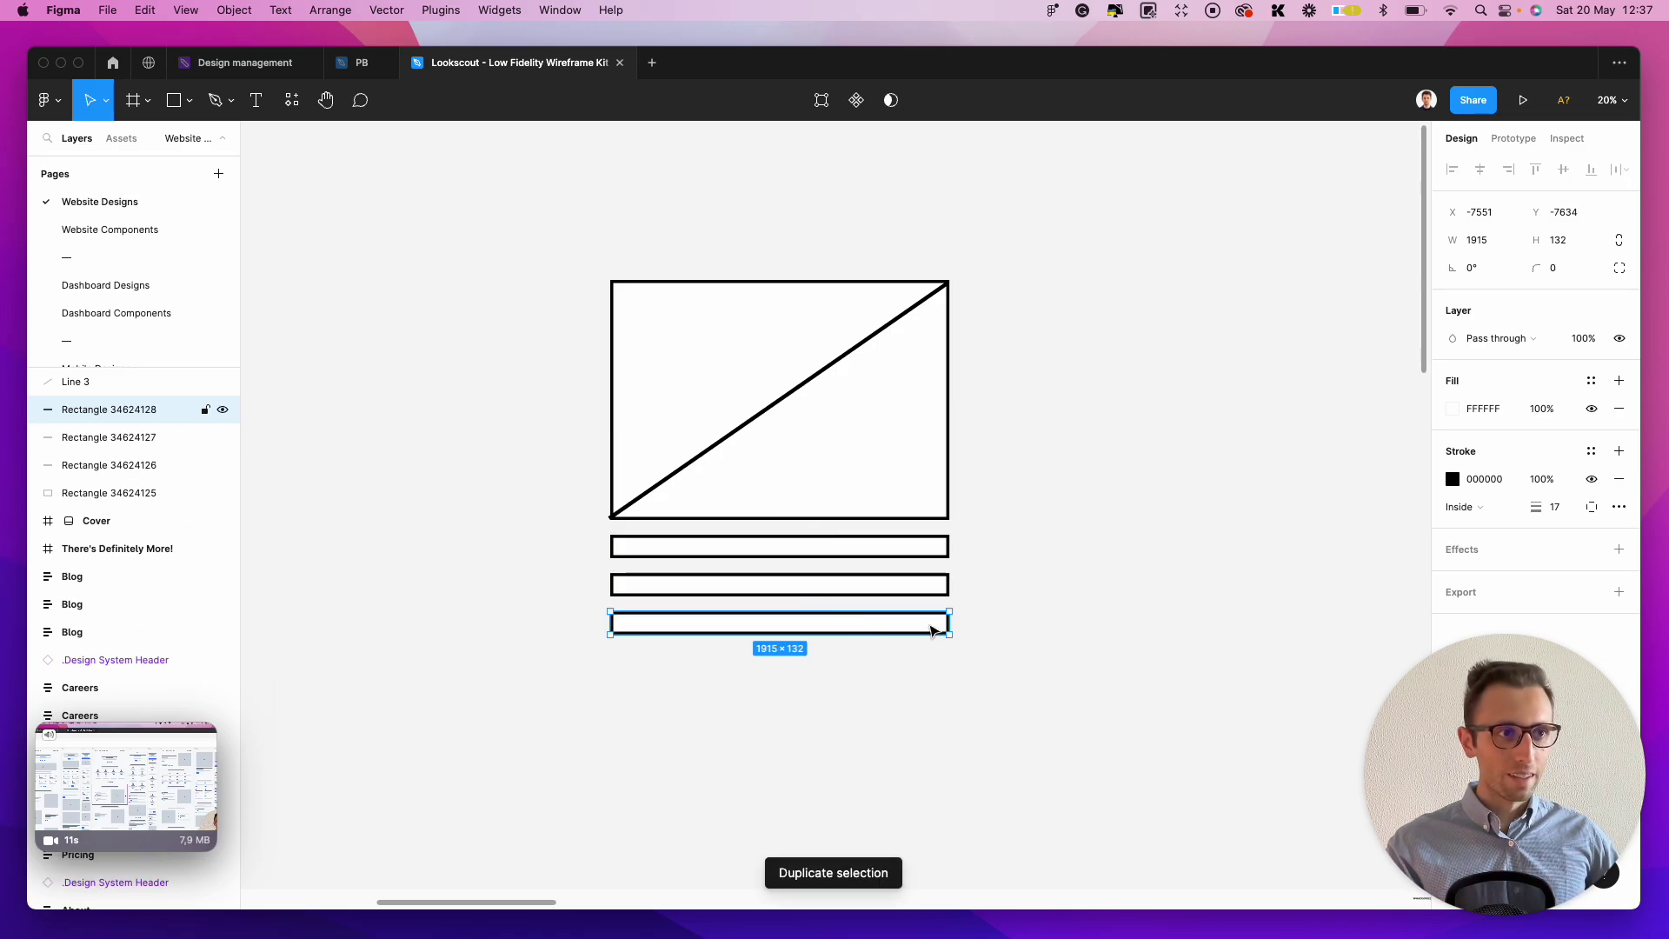
{"action": "key", "text": "super+d"}
Resize the bottom bar to a 957×319 block and fill it with 000000 black.
{"action": "left_click_drag", "start_coordinate": [950, 681], "coordinate": [779, 712]}
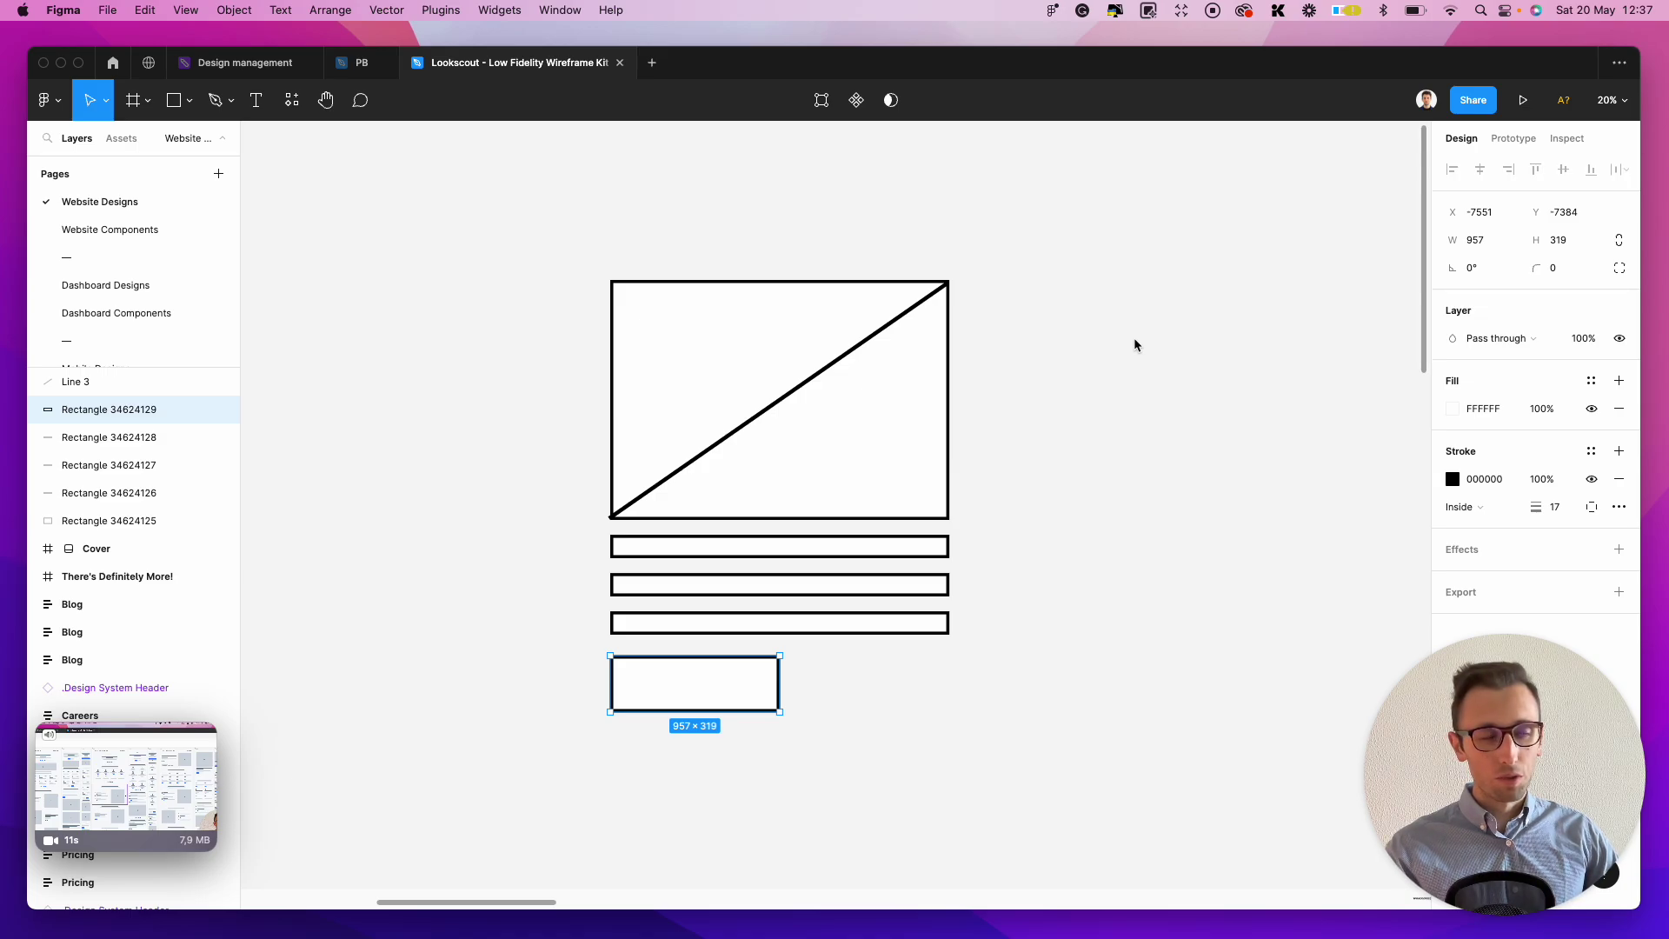
{"action": "left_click", "coordinate": [1456, 415]}
{"action": "type", "text": "000000"}
{"action": "key", "text": "Return"}
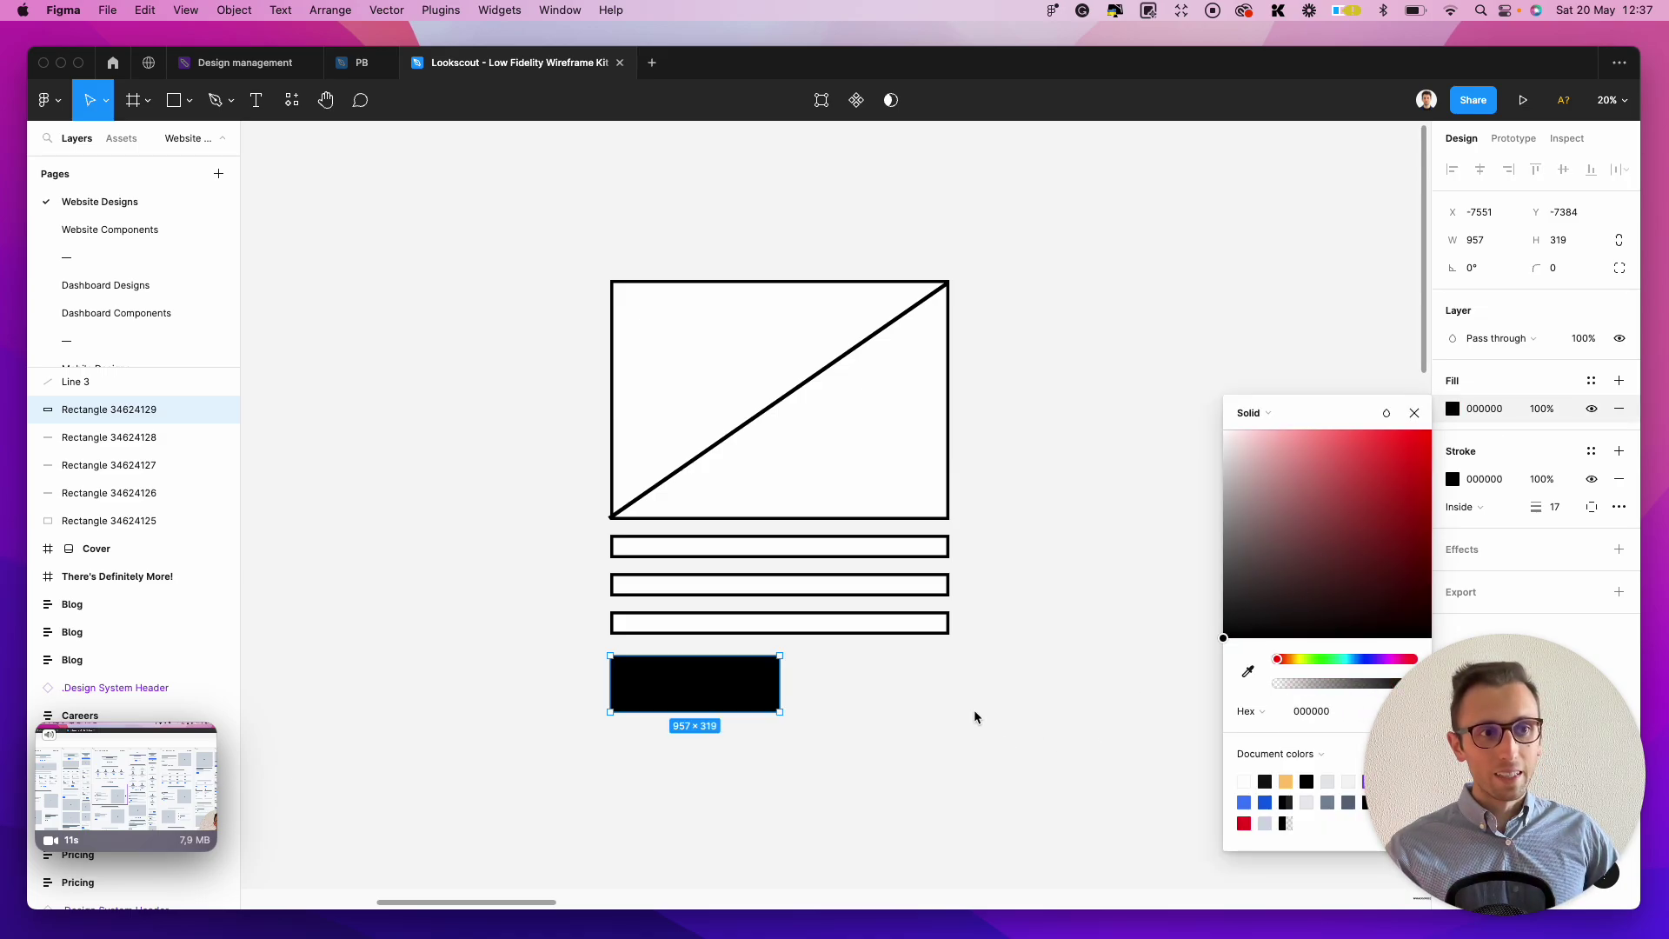
{"action": "left_click", "coordinate": [951, 666]}
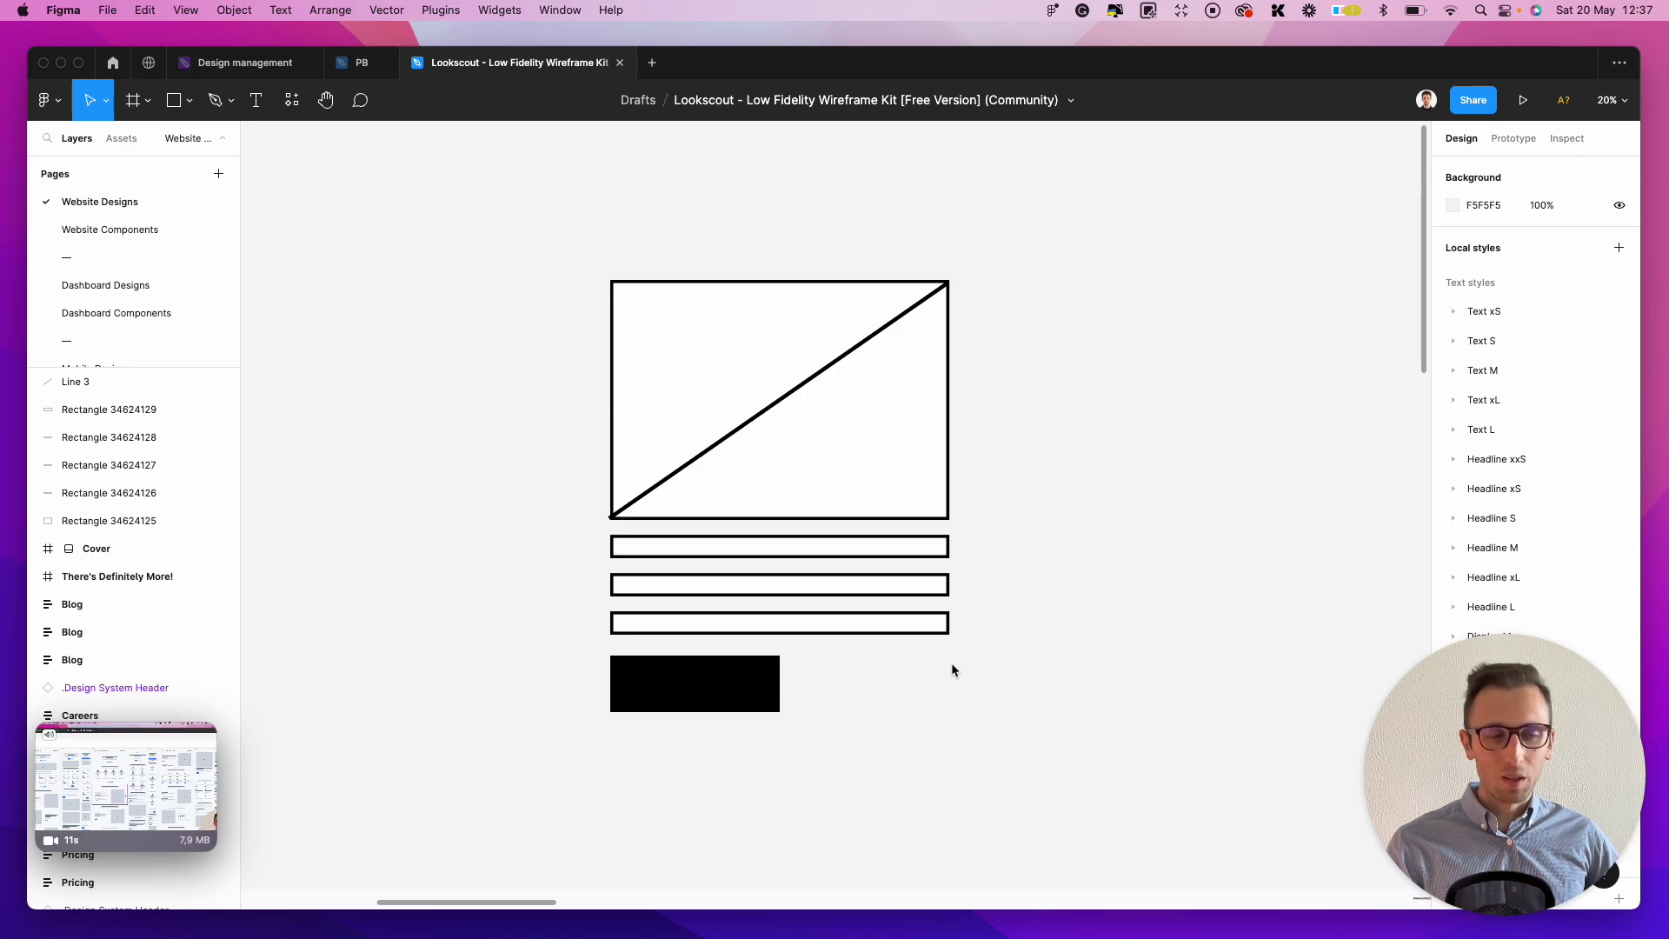
{"action": "left_click", "coordinate": [772, 692]}
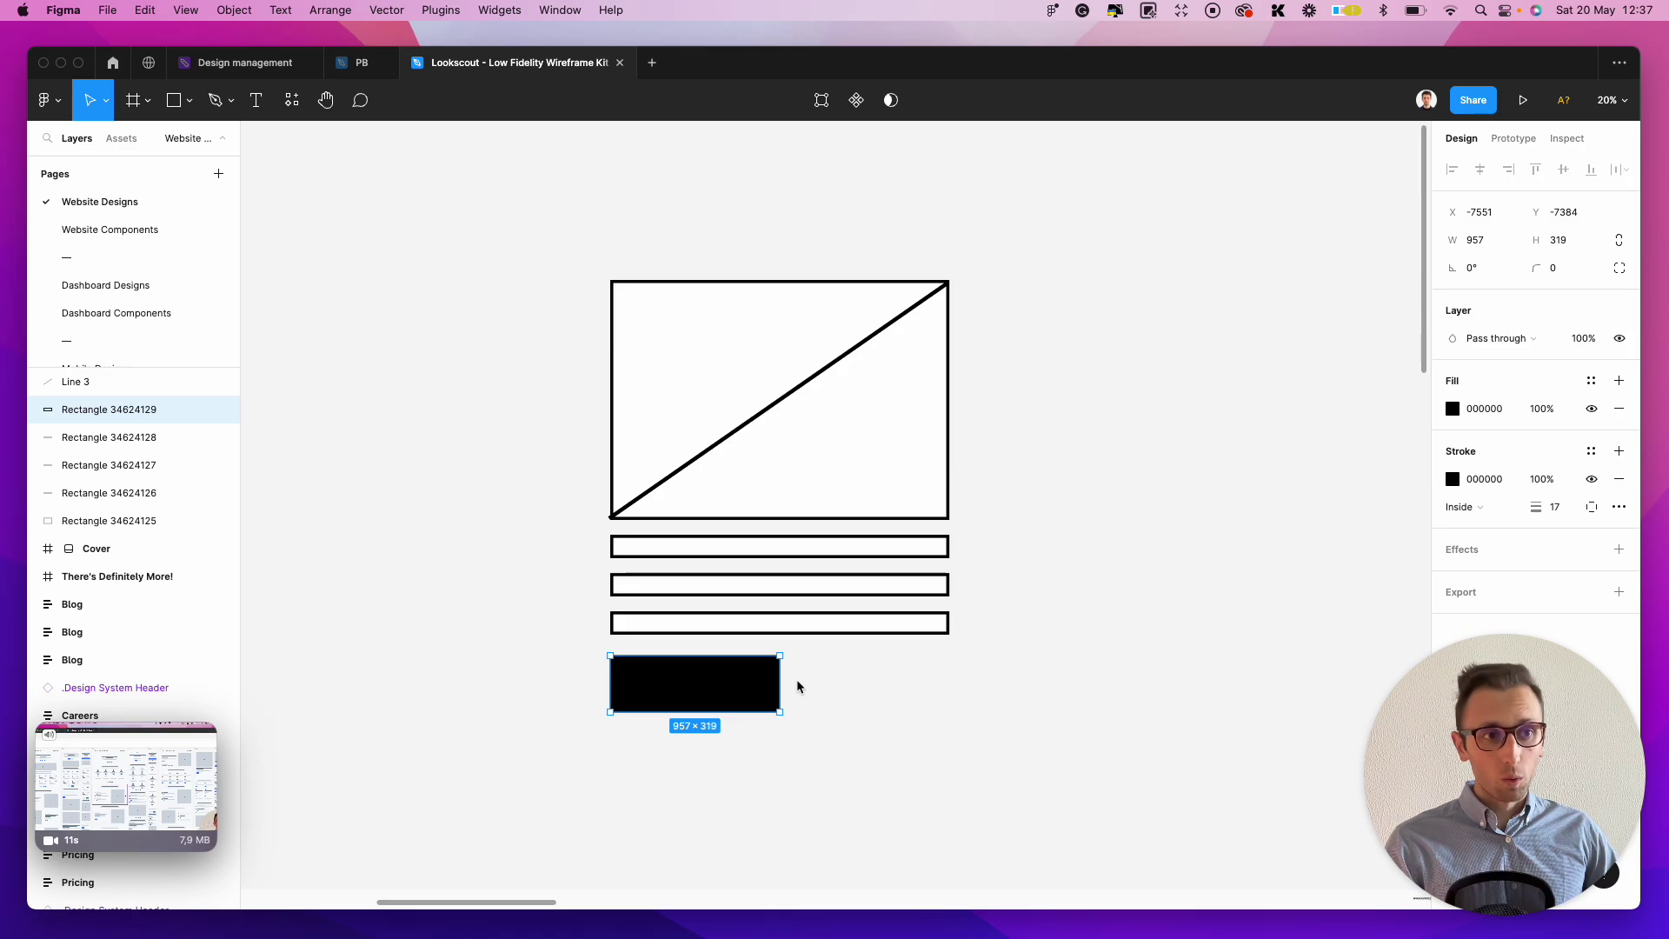
{"action": "left_click", "coordinate": [796, 687]}
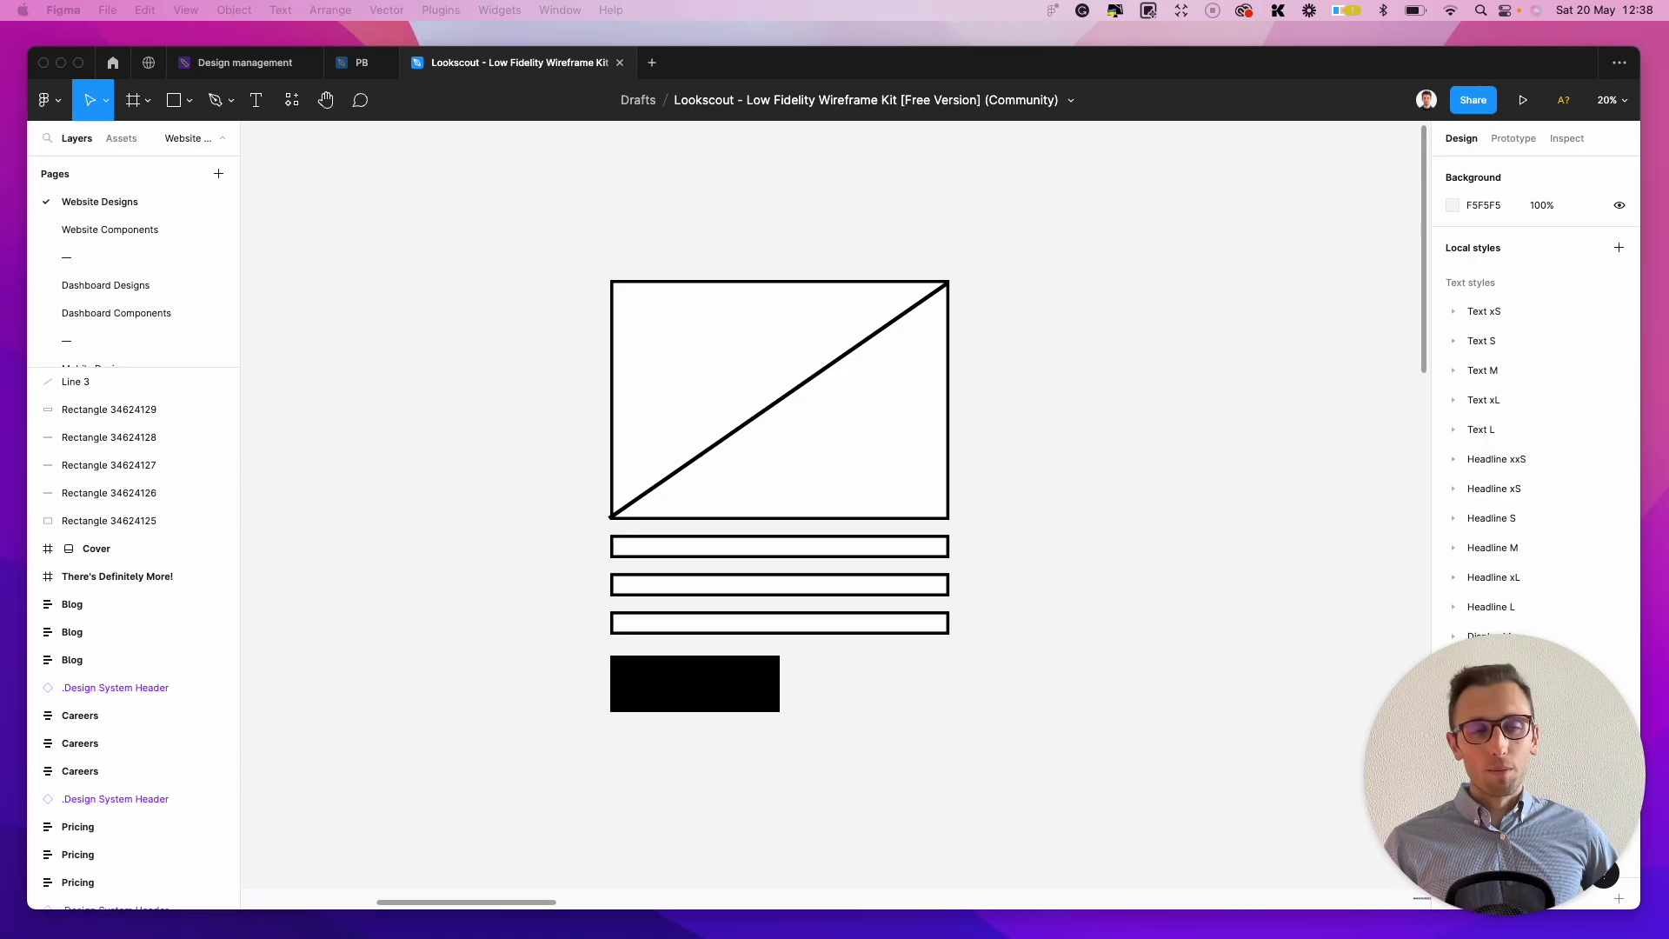
Bring Safari forward on the UI8 tab, maximise the window, and go to the UI8 homepage.
{"action": "left_click_drag", "start_coordinate": [331, 930], "coordinate": [405, 96]}
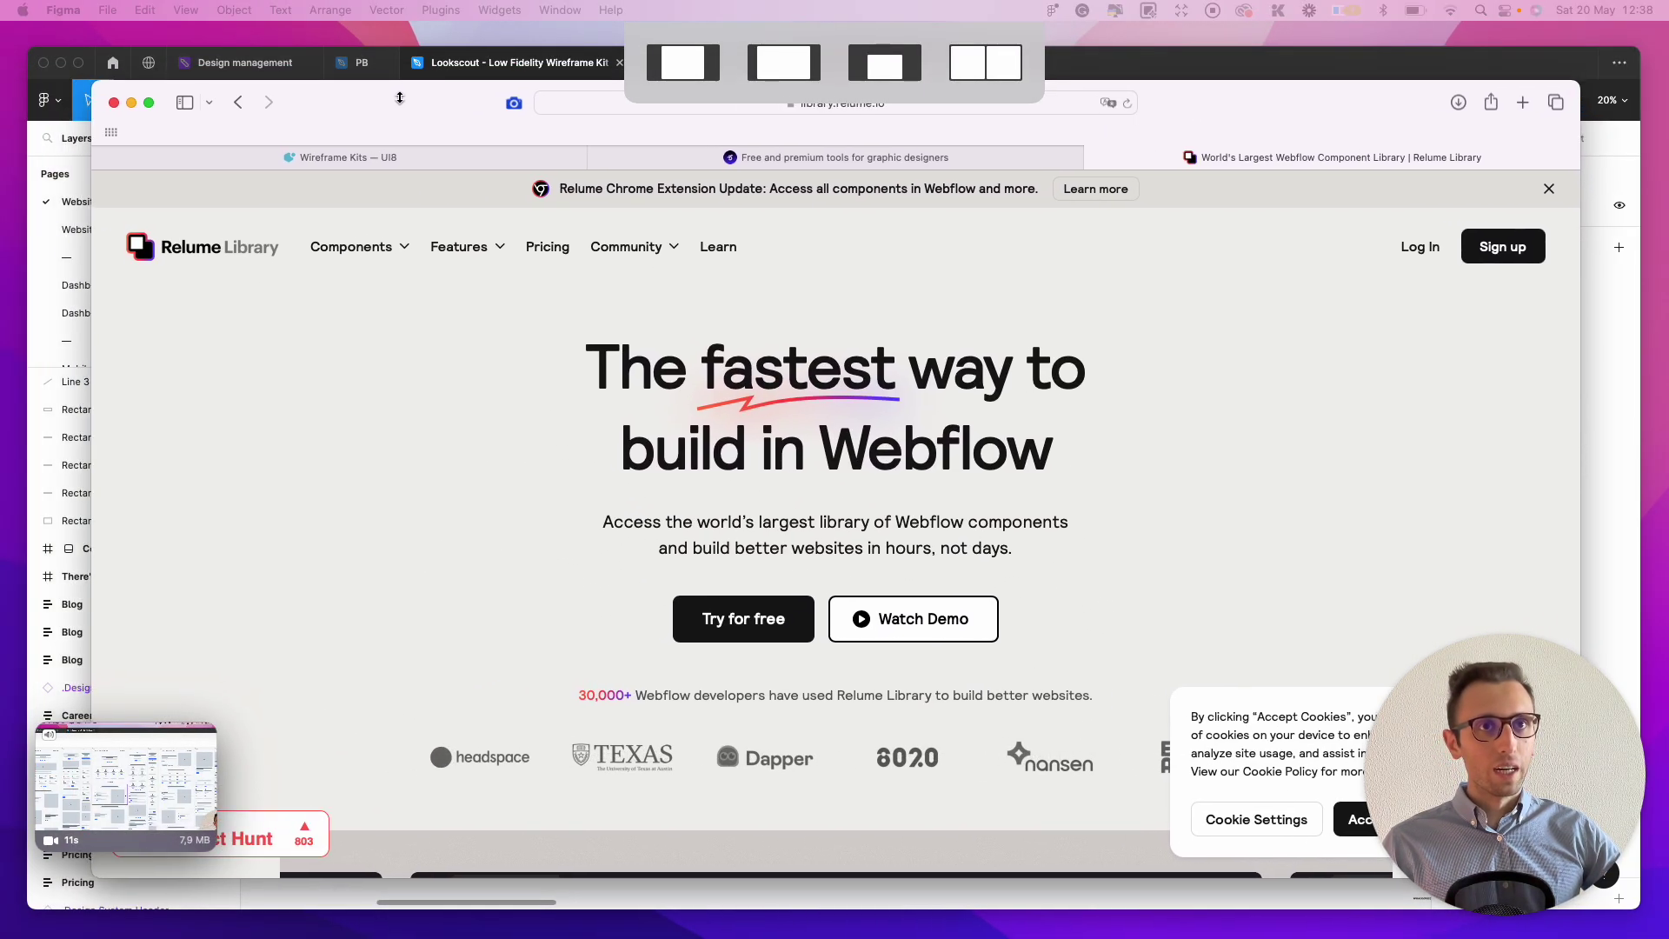
{"action": "left_click", "coordinate": [379, 157]}
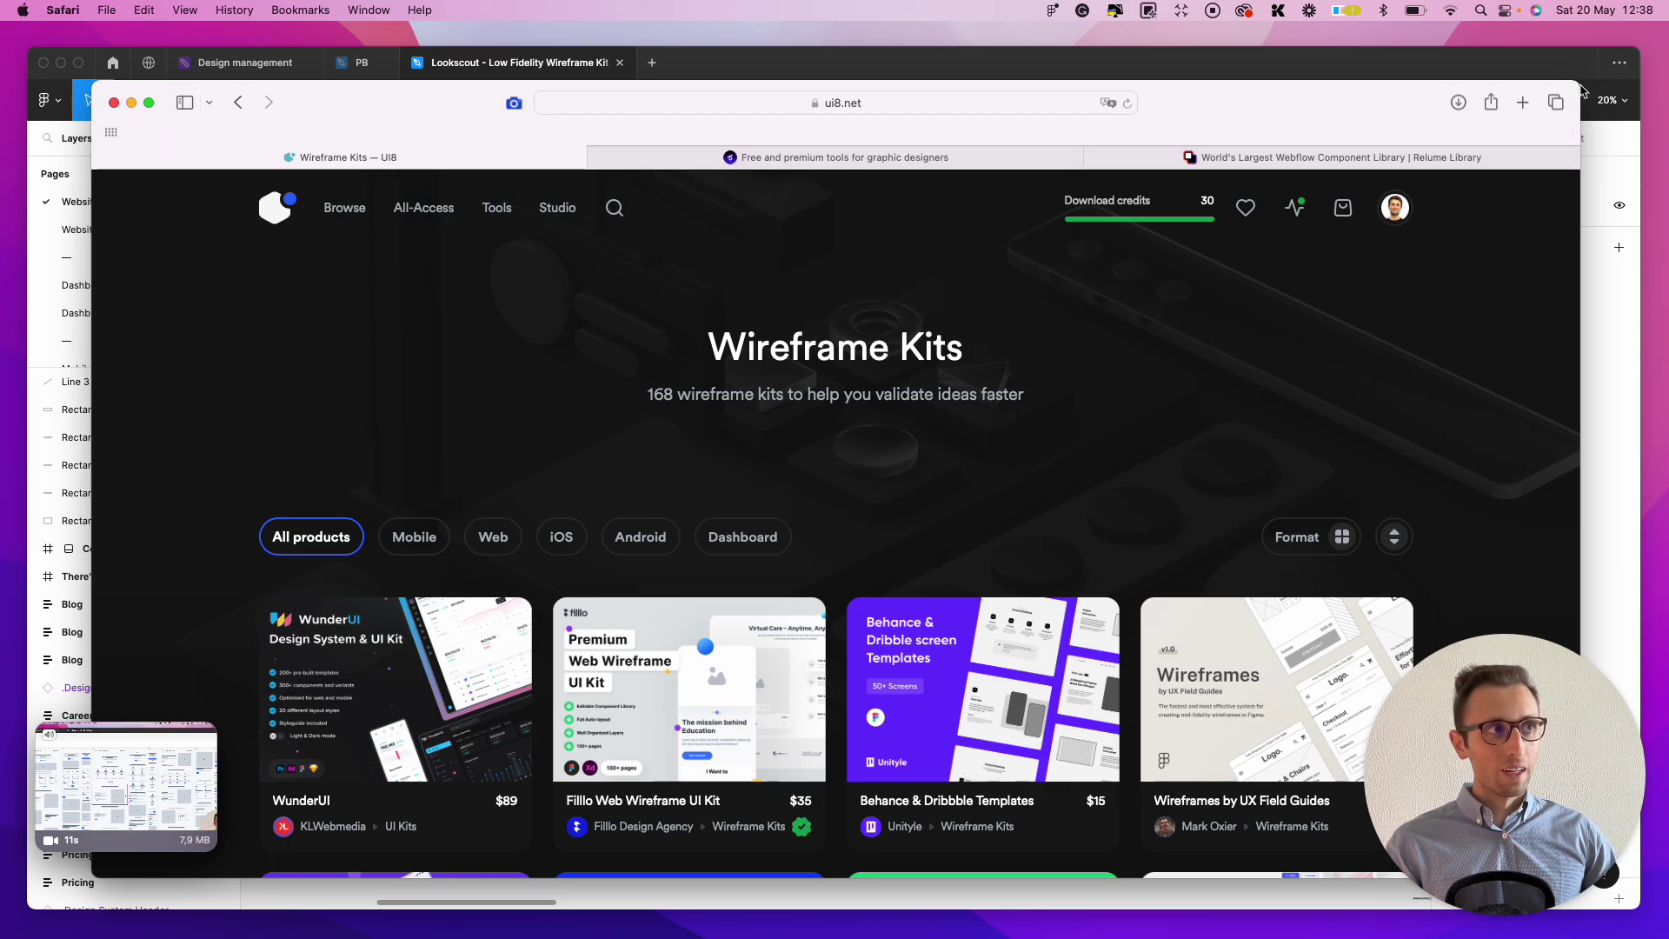
{"action": "key", "text": "ctrl+alt+Return"}
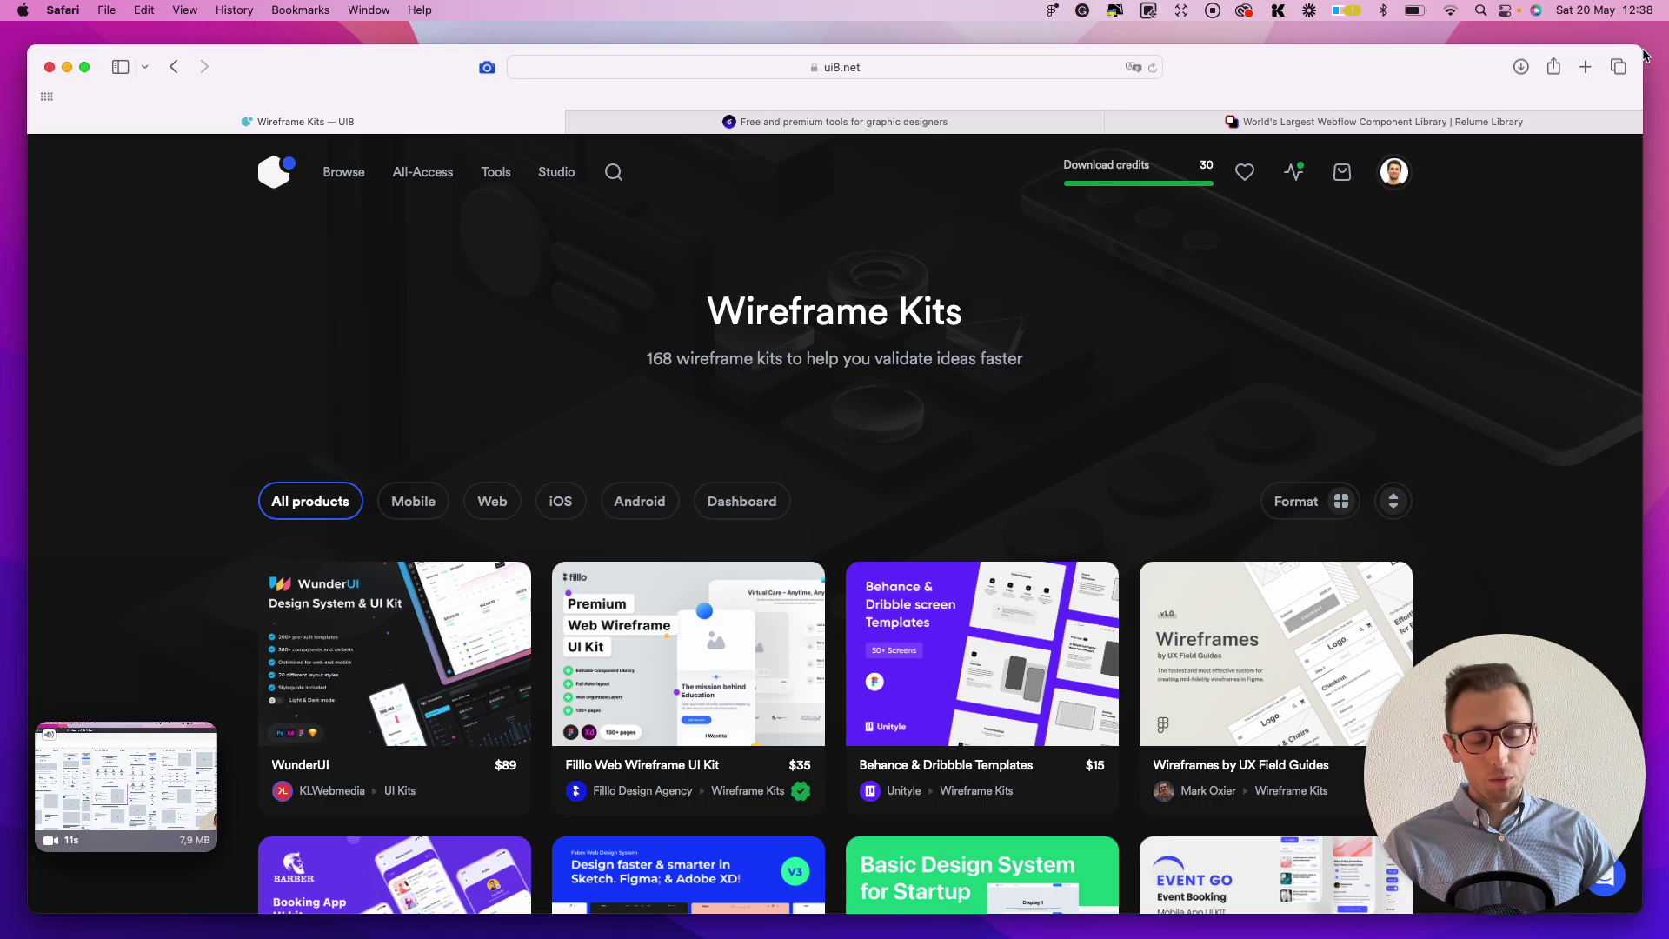
{"action": "scroll", "coordinate": [1197, 269], "scroll_direction": "down", "scroll_amount": 2}
{"action": "scroll", "coordinate": [1202, 269], "scroll_direction": "up", "scroll_amount": 2}
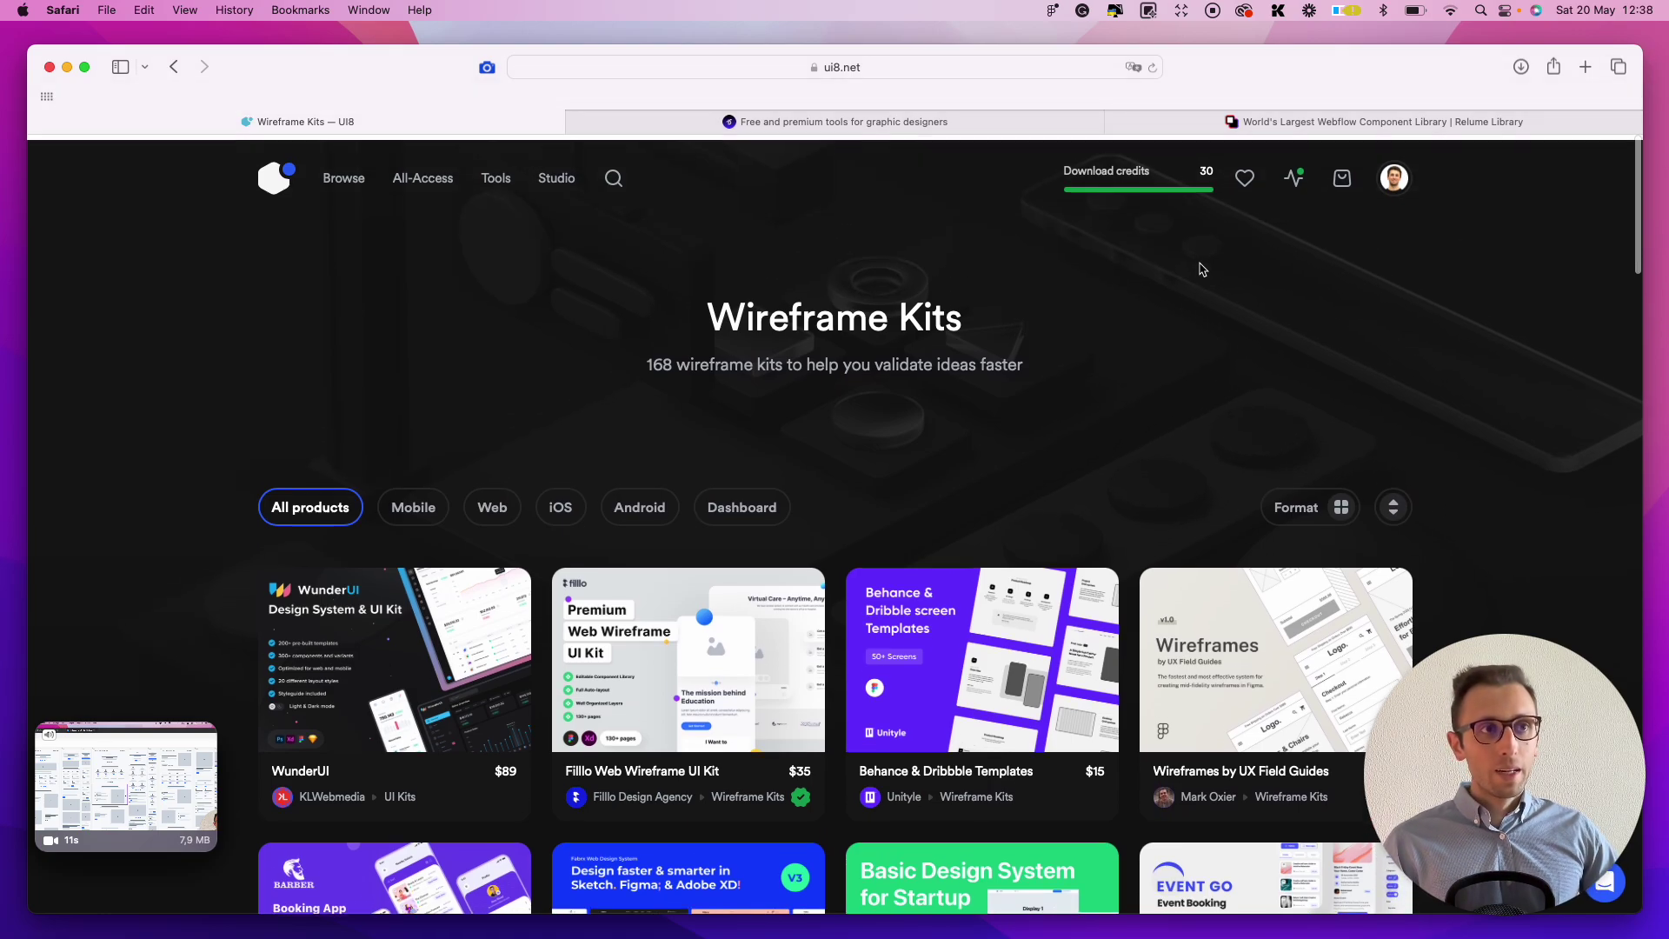
{"action": "left_click", "coordinate": [272, 173]}
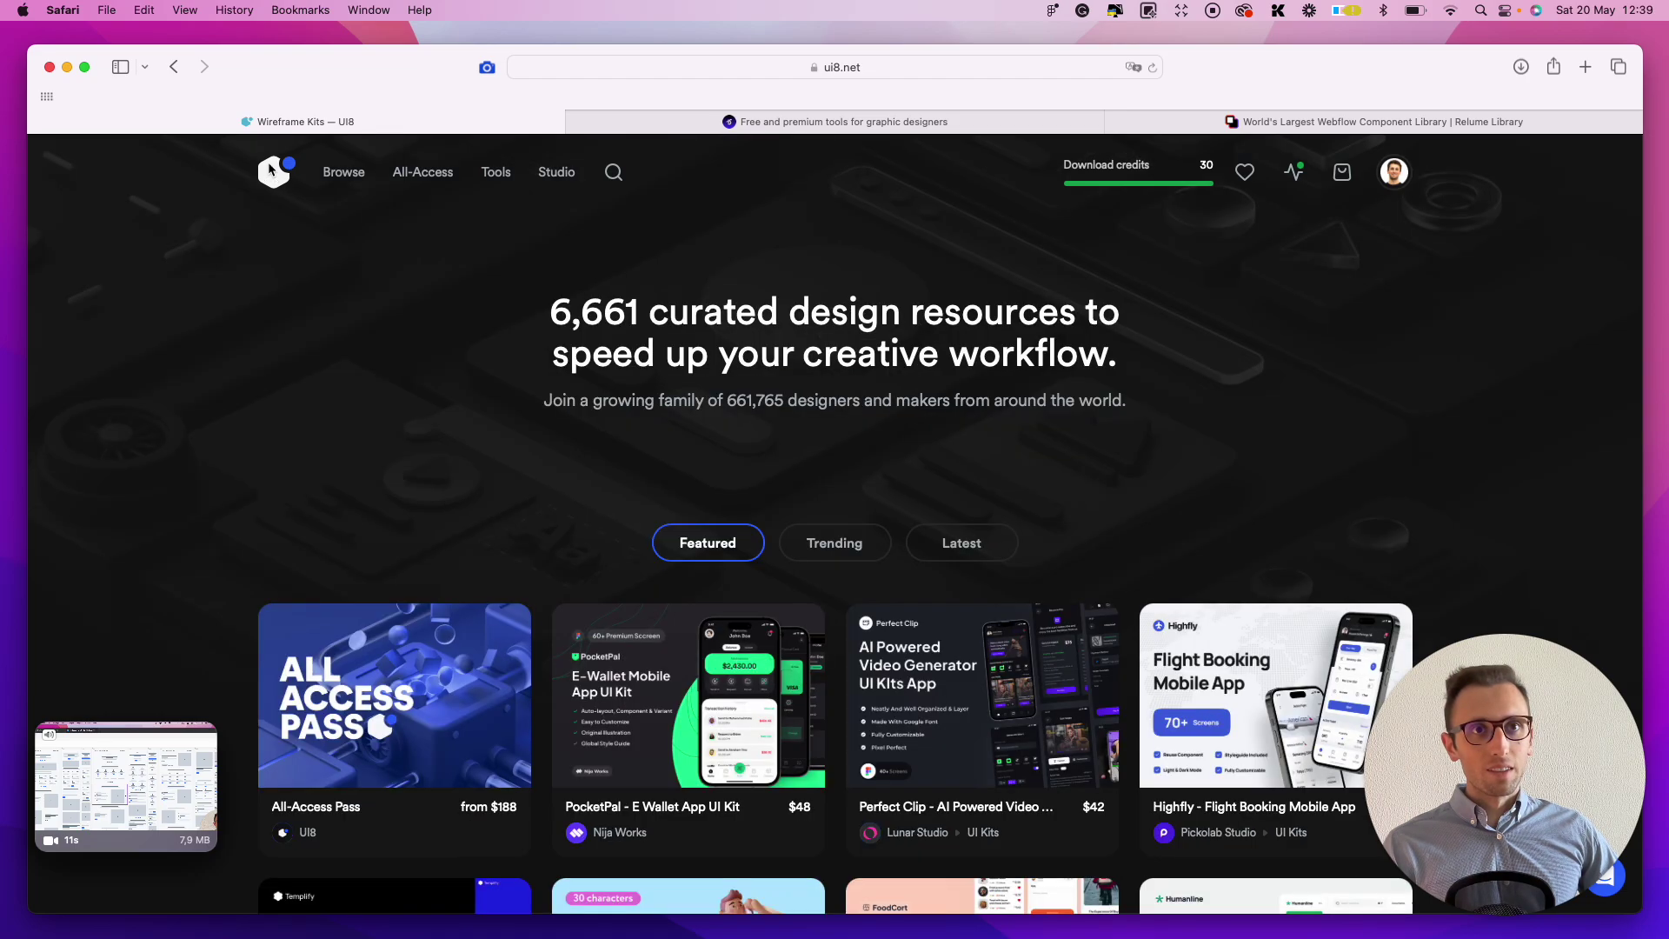
{"action": "mouse_move", "coordinate": [327, 176]}
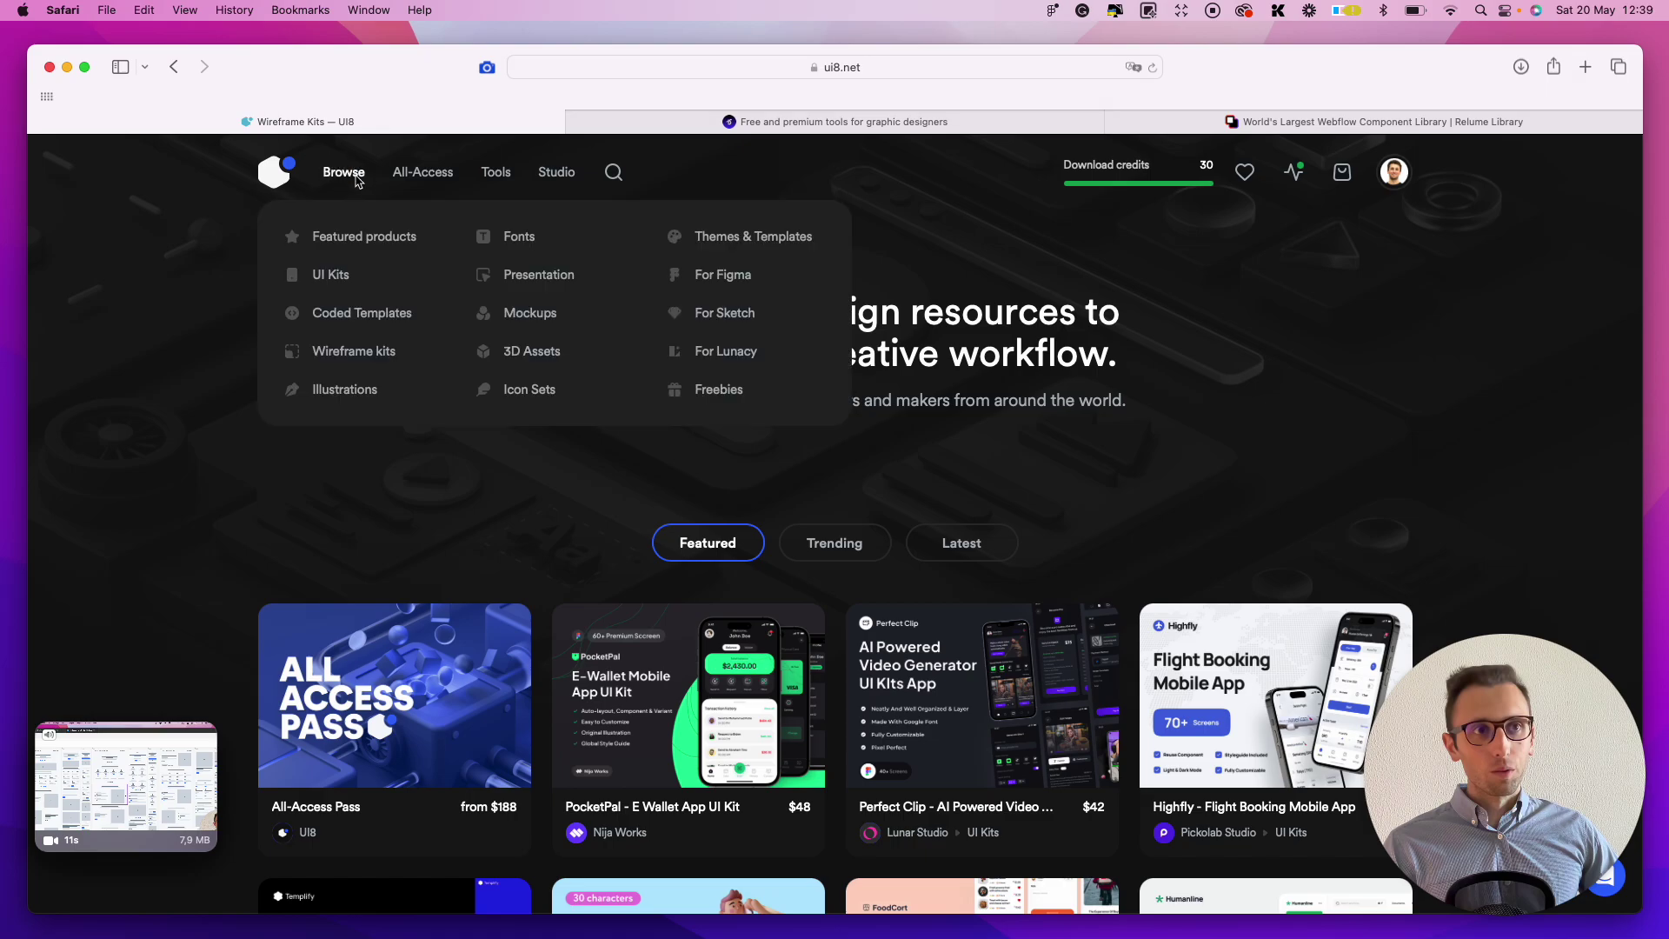
Open Wireframe kits from UI8's Browse menu and scroll through the product grid.
{"action": "left_click", "coordinate": [387, 353]}
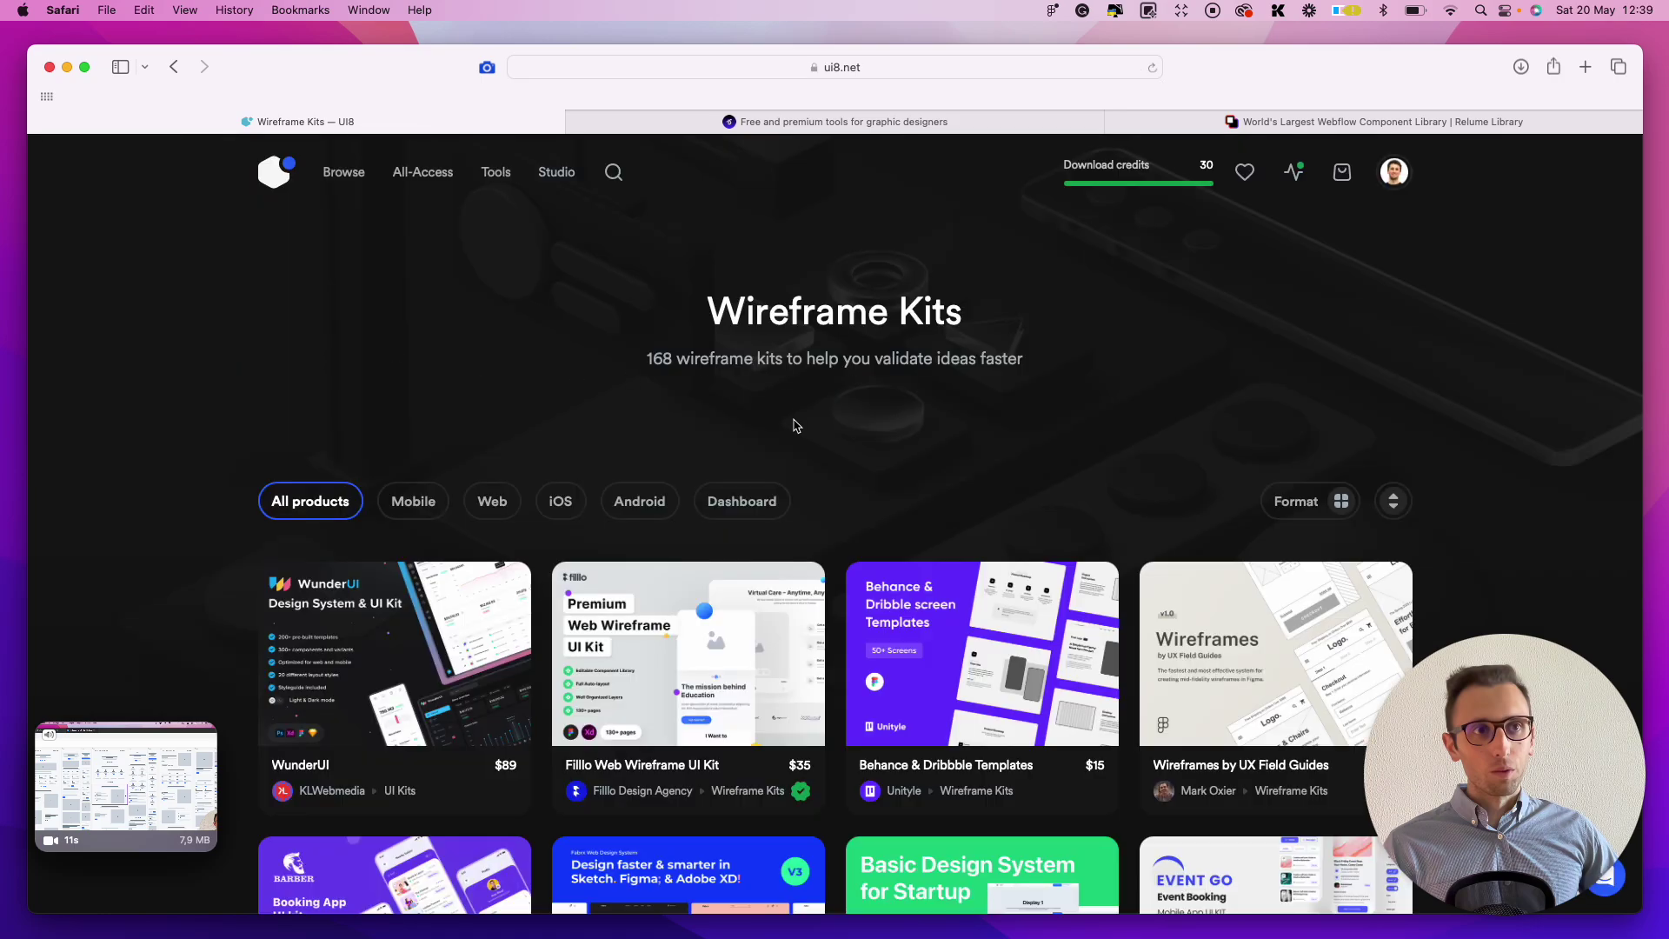
{"action": "scroll", "coordinate": [863, 402], "scroll_direction": "down", "scroll_amount": 3}
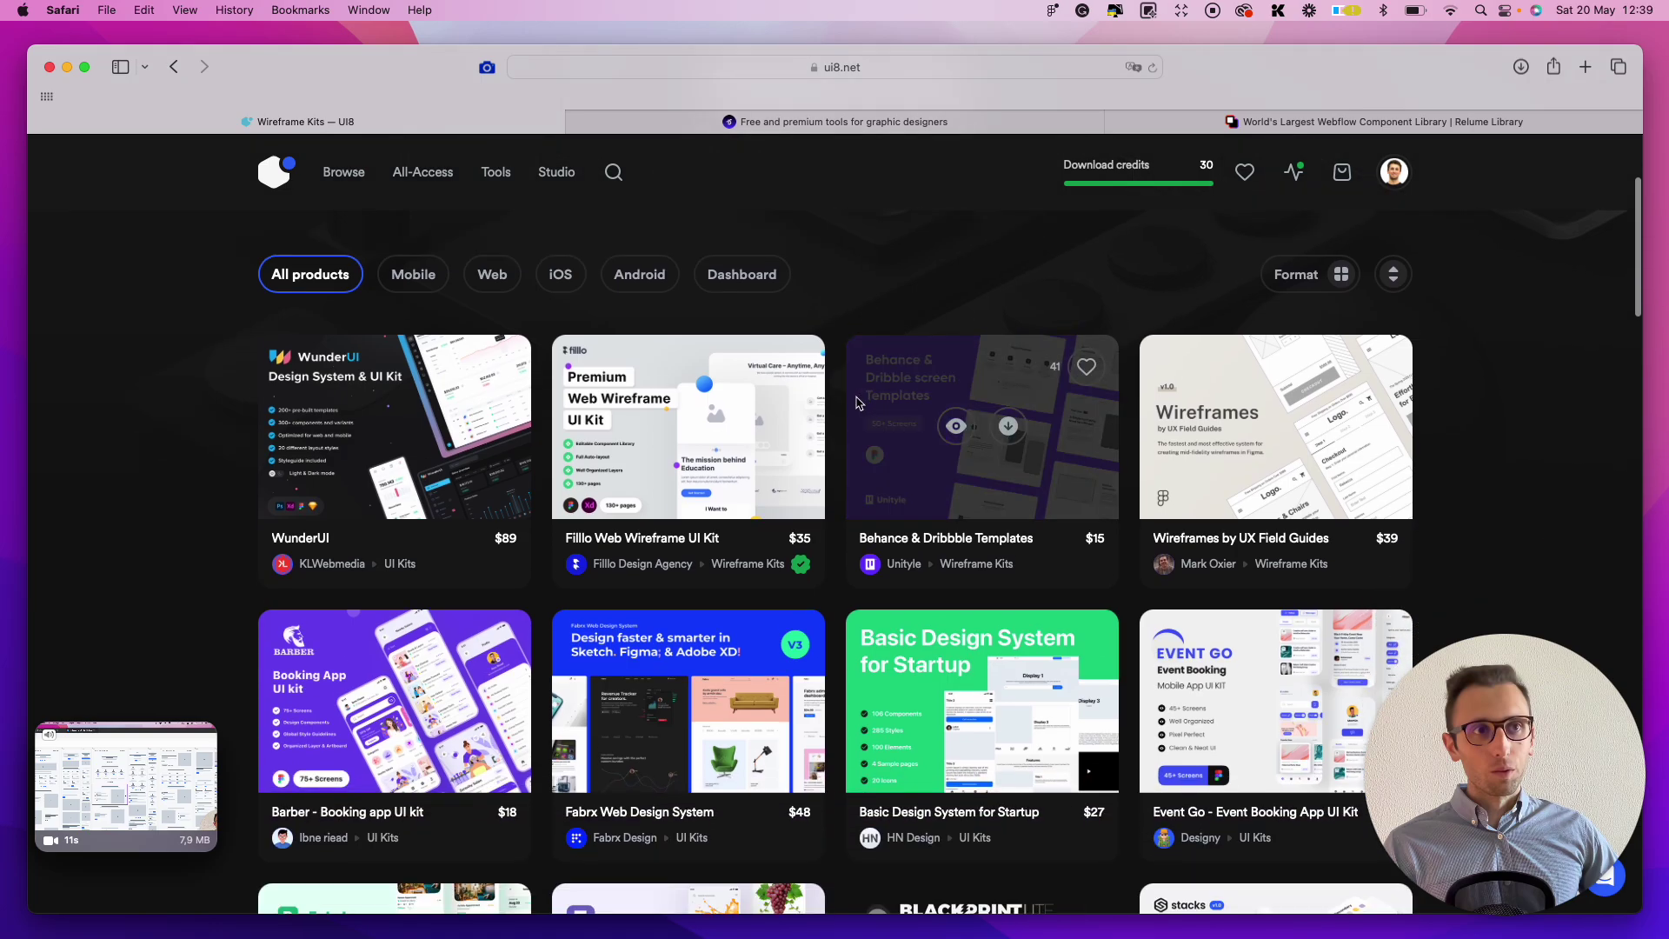
{"action": "scroll", "coordinate": [910, 510], "scroll_direction": "down", "scroll_amount": 3}
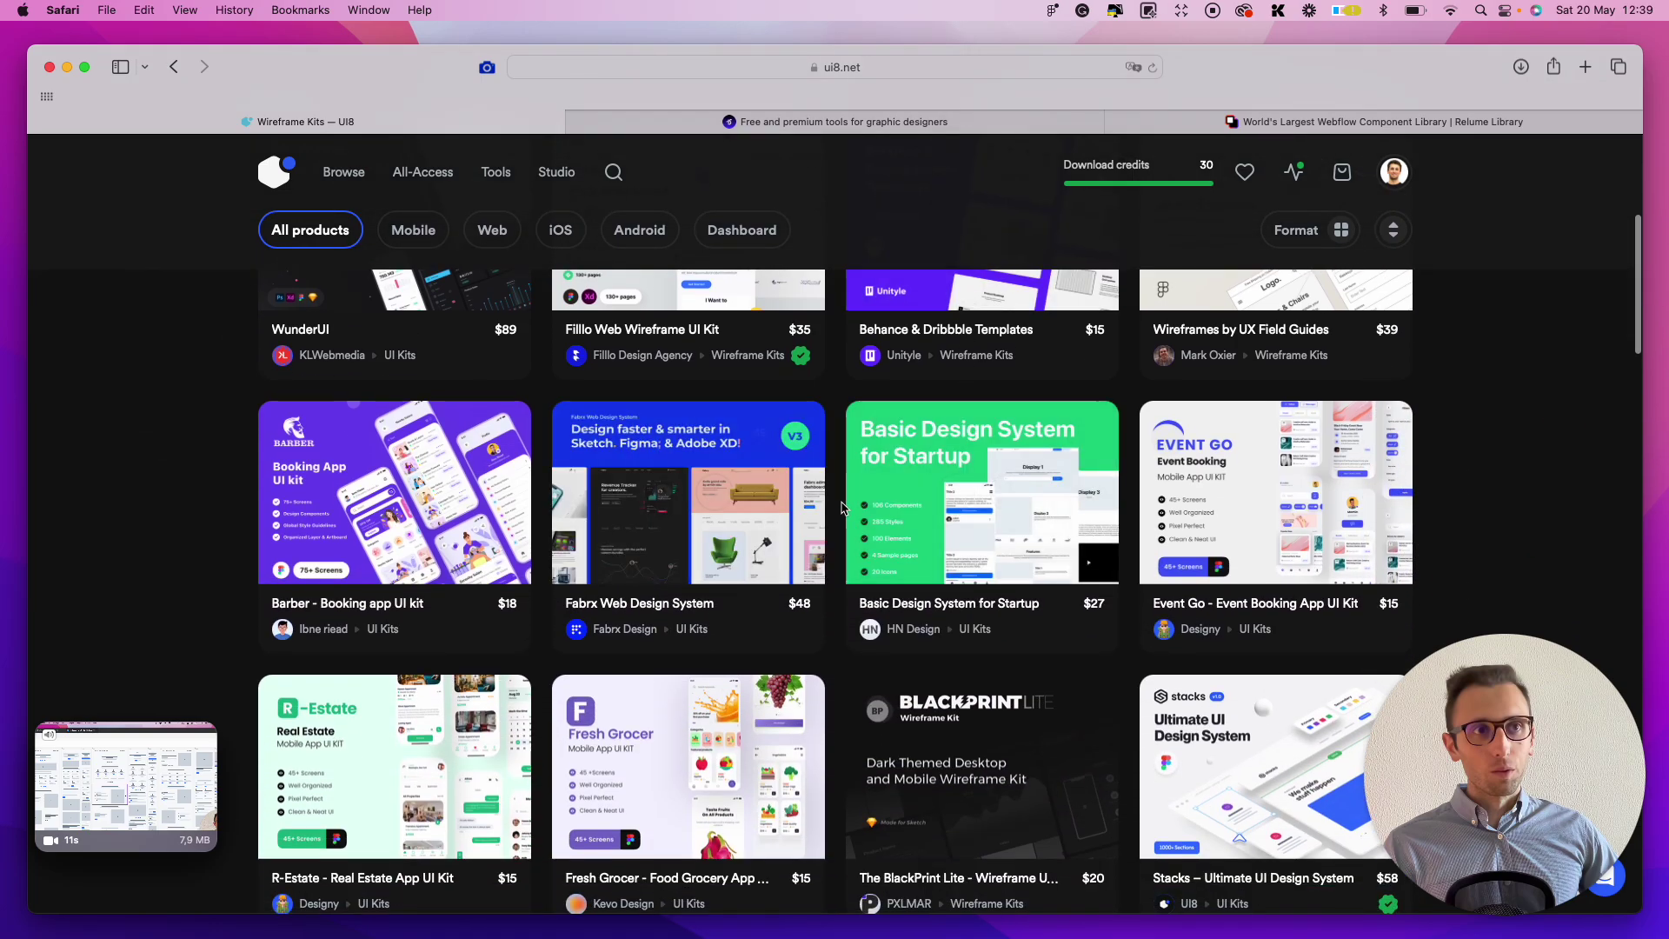
{"action": "scroll", "coordinate": [833, 513], "scroll_direction": "down", "scroll_amount": 2}
{"action": "scroll", "coordinate": [833, 512], "scroll_direction": "down", "scroll_amount": 1}
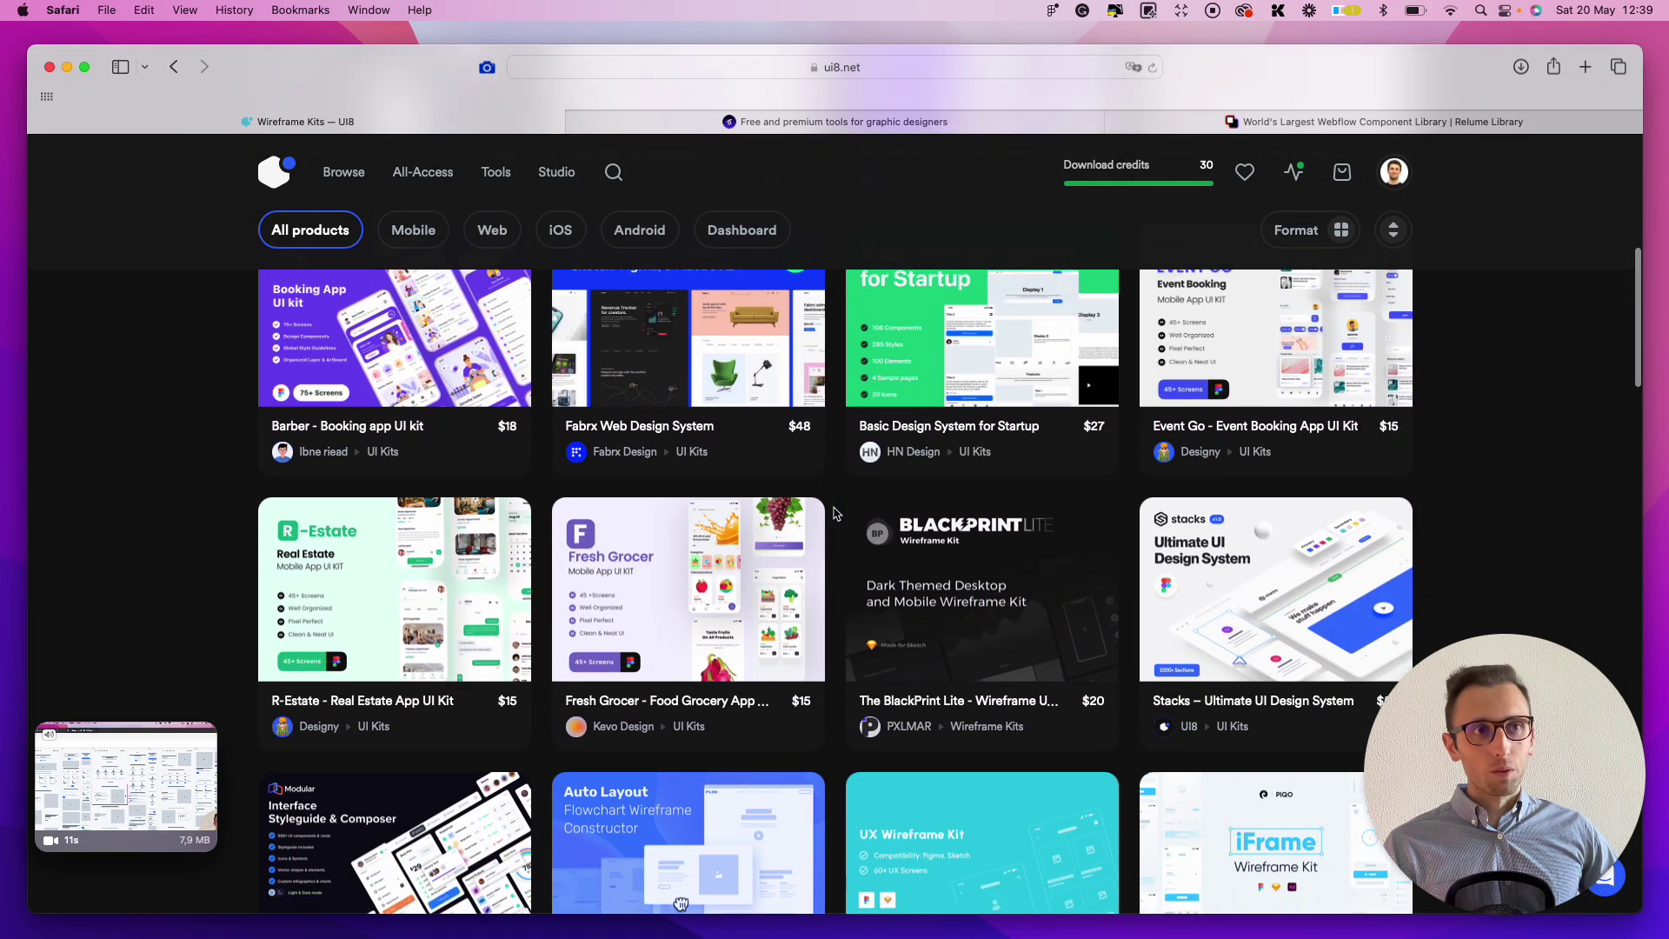
{"action": "scroll", "coordinate": [833, 513], "scroll_direction": "down", "scroll_amount": 5}
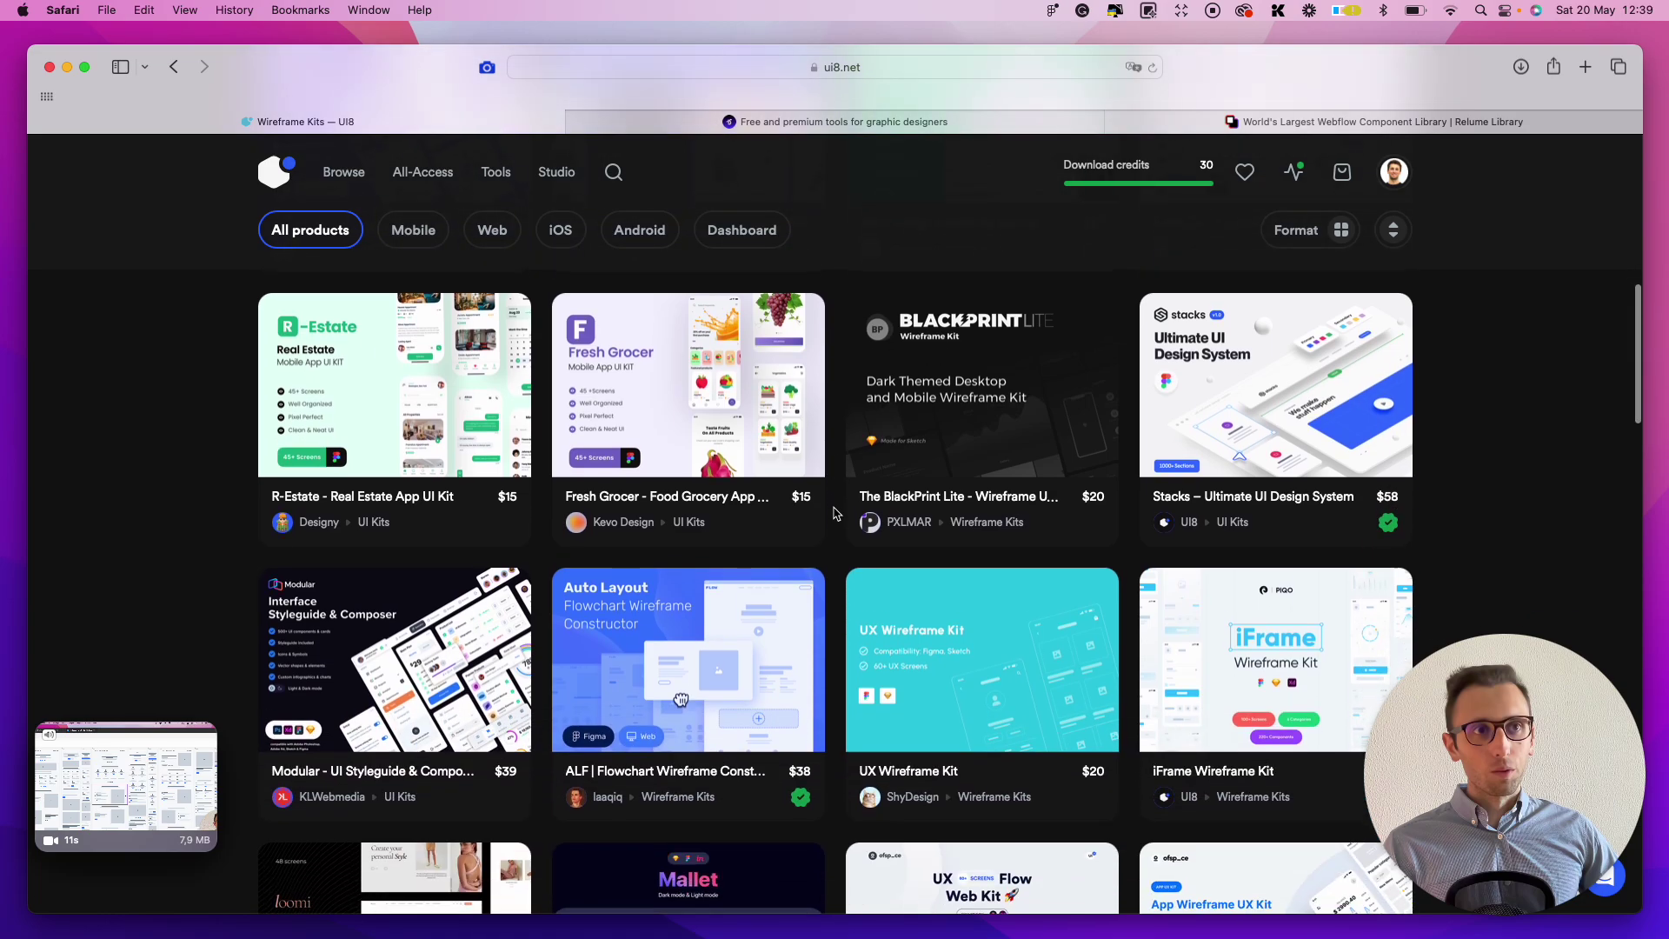
{"action": "scroll", "coordinate": [833, 513], "scroll_direction": "down", "scroll_amount": 3}
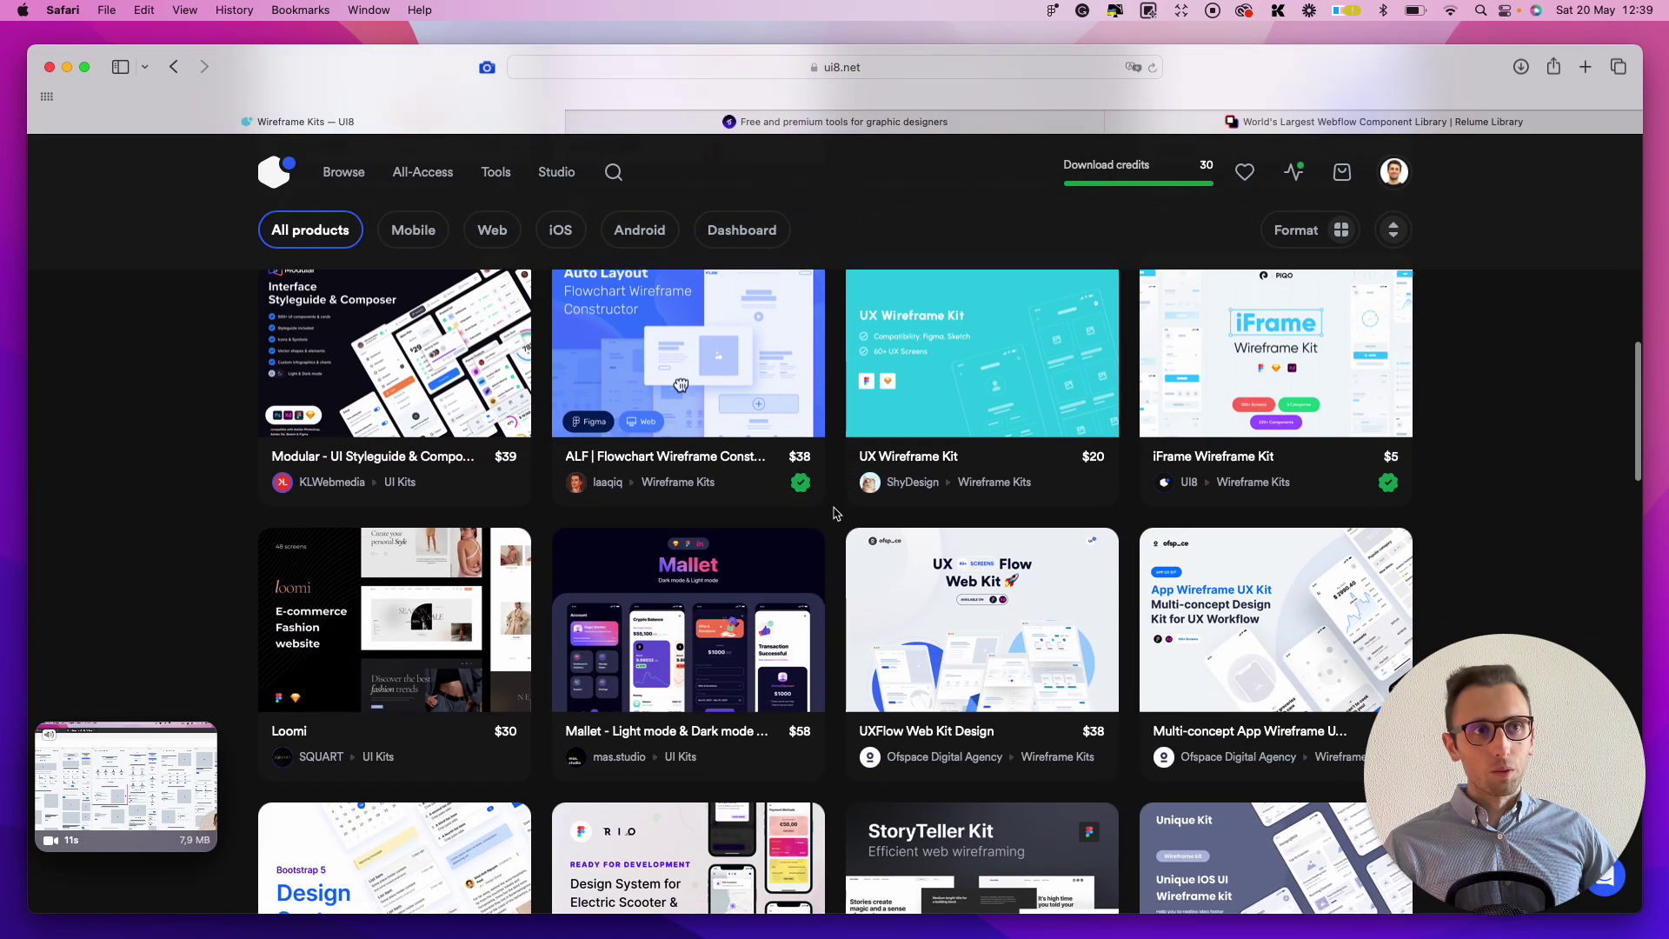
{"action": "scroll", "coordinate": [833, 513], "scroll_direction": "down", "scroll_amount": 3}
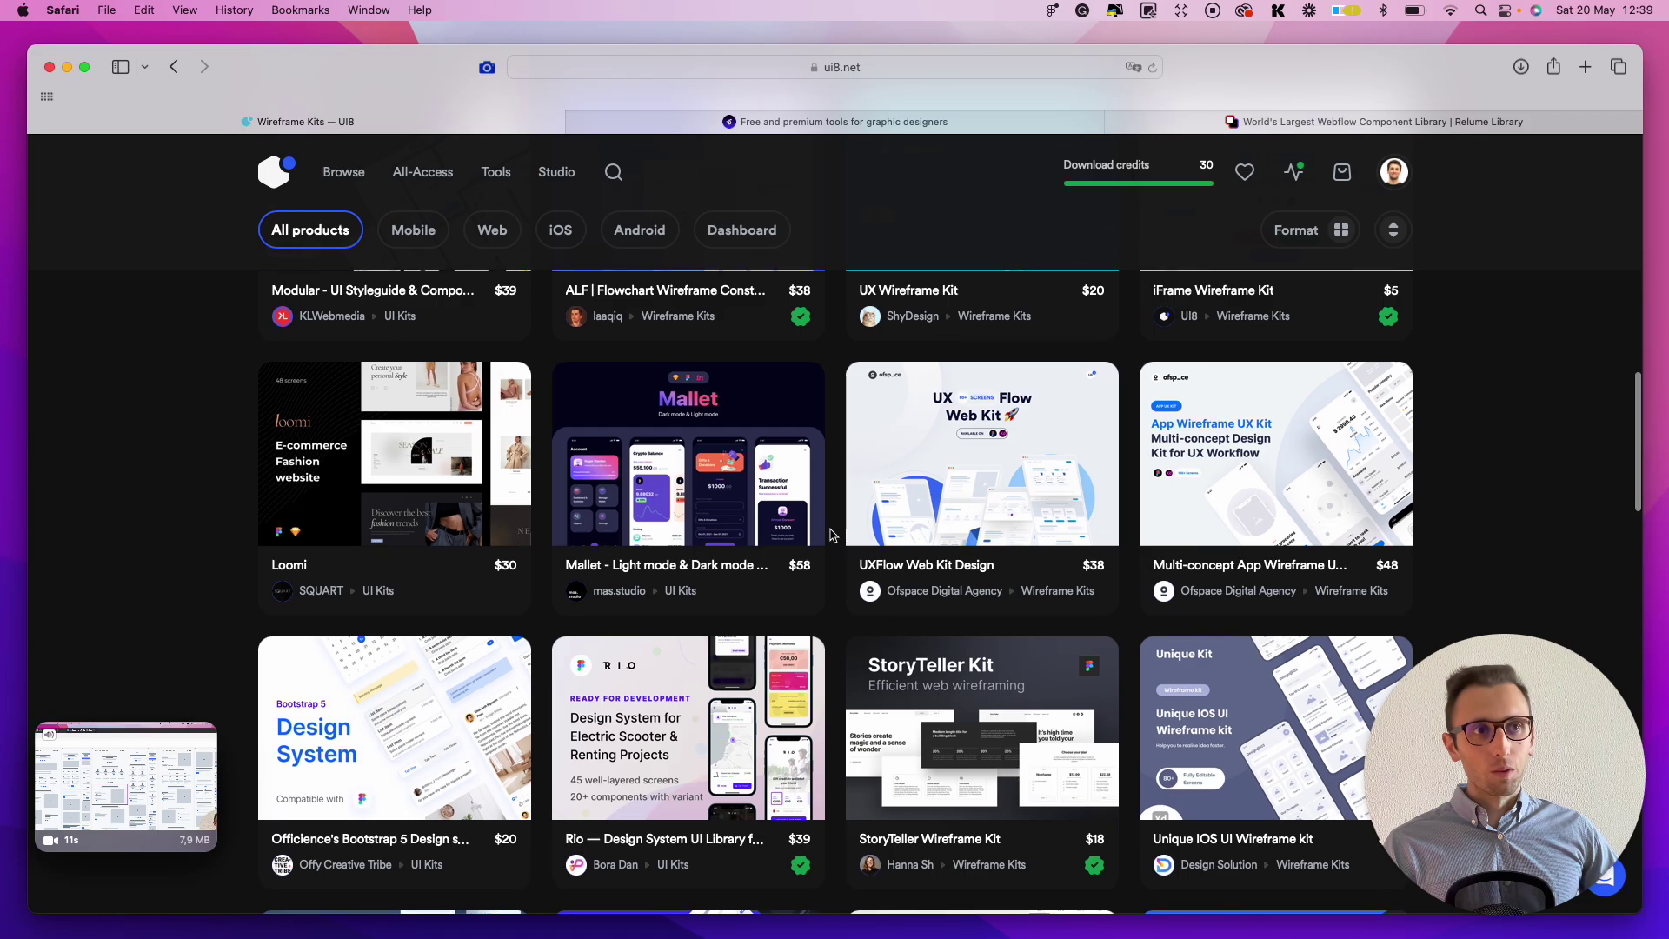
{"action": "scroll", "coordinate": [832, 534], "scroll_direction": "up", "scroll_amount": 10}
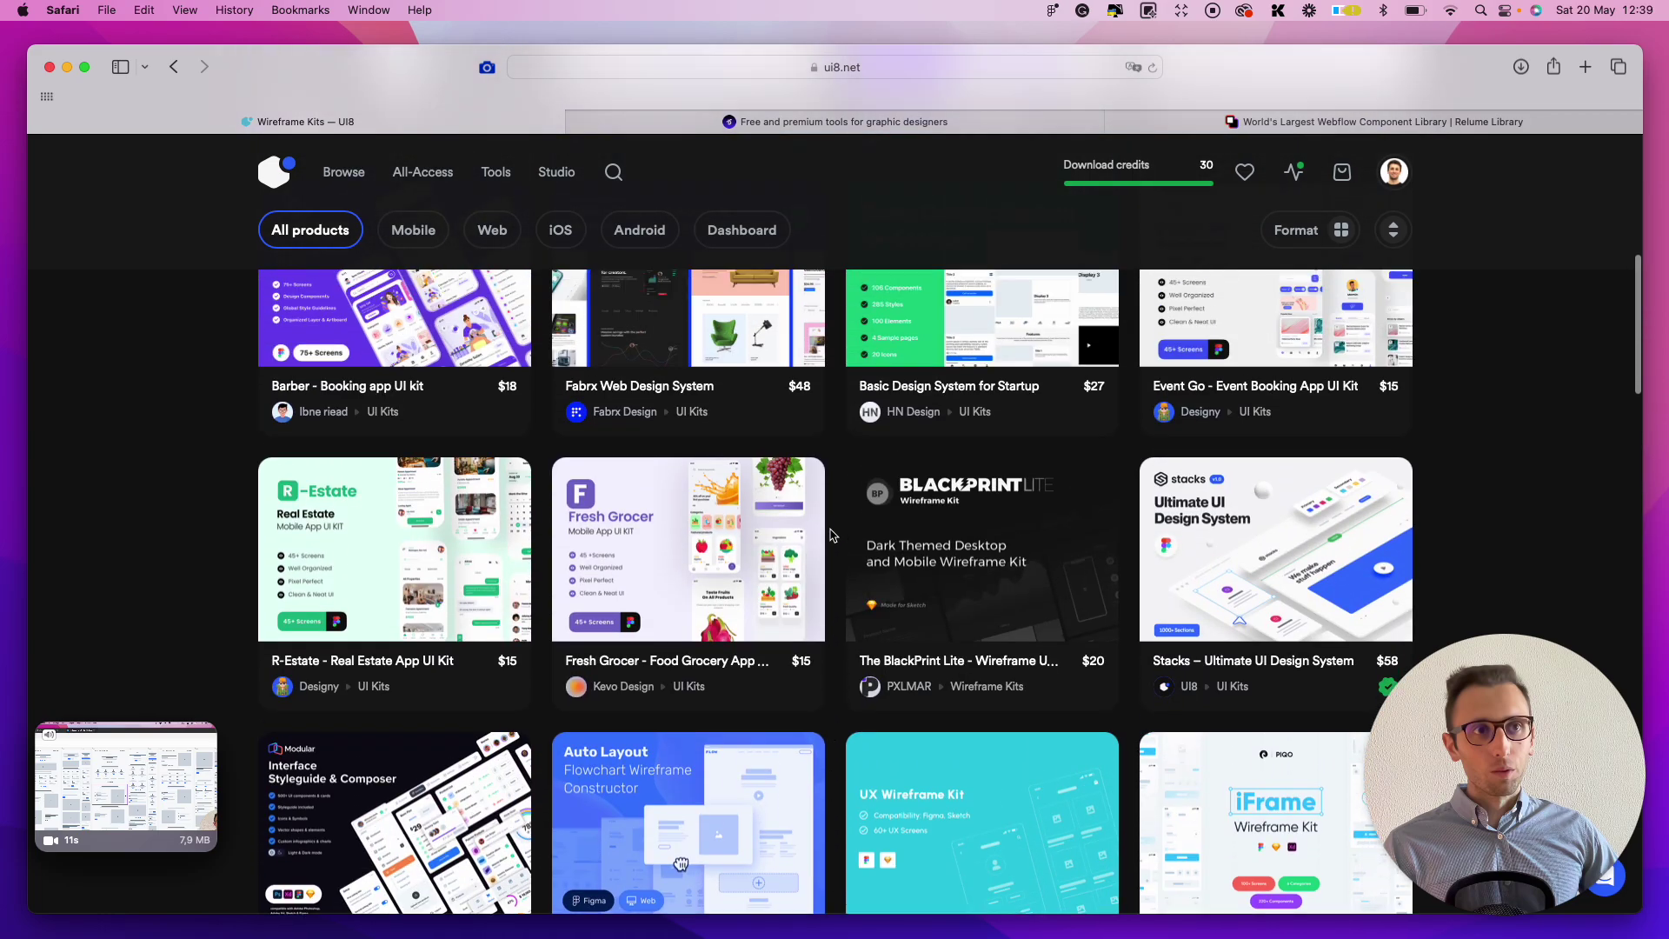
{"action": "scroll", "coordinate": [831, 533], "scroll_direction": "up", "scroll_amount": 7}
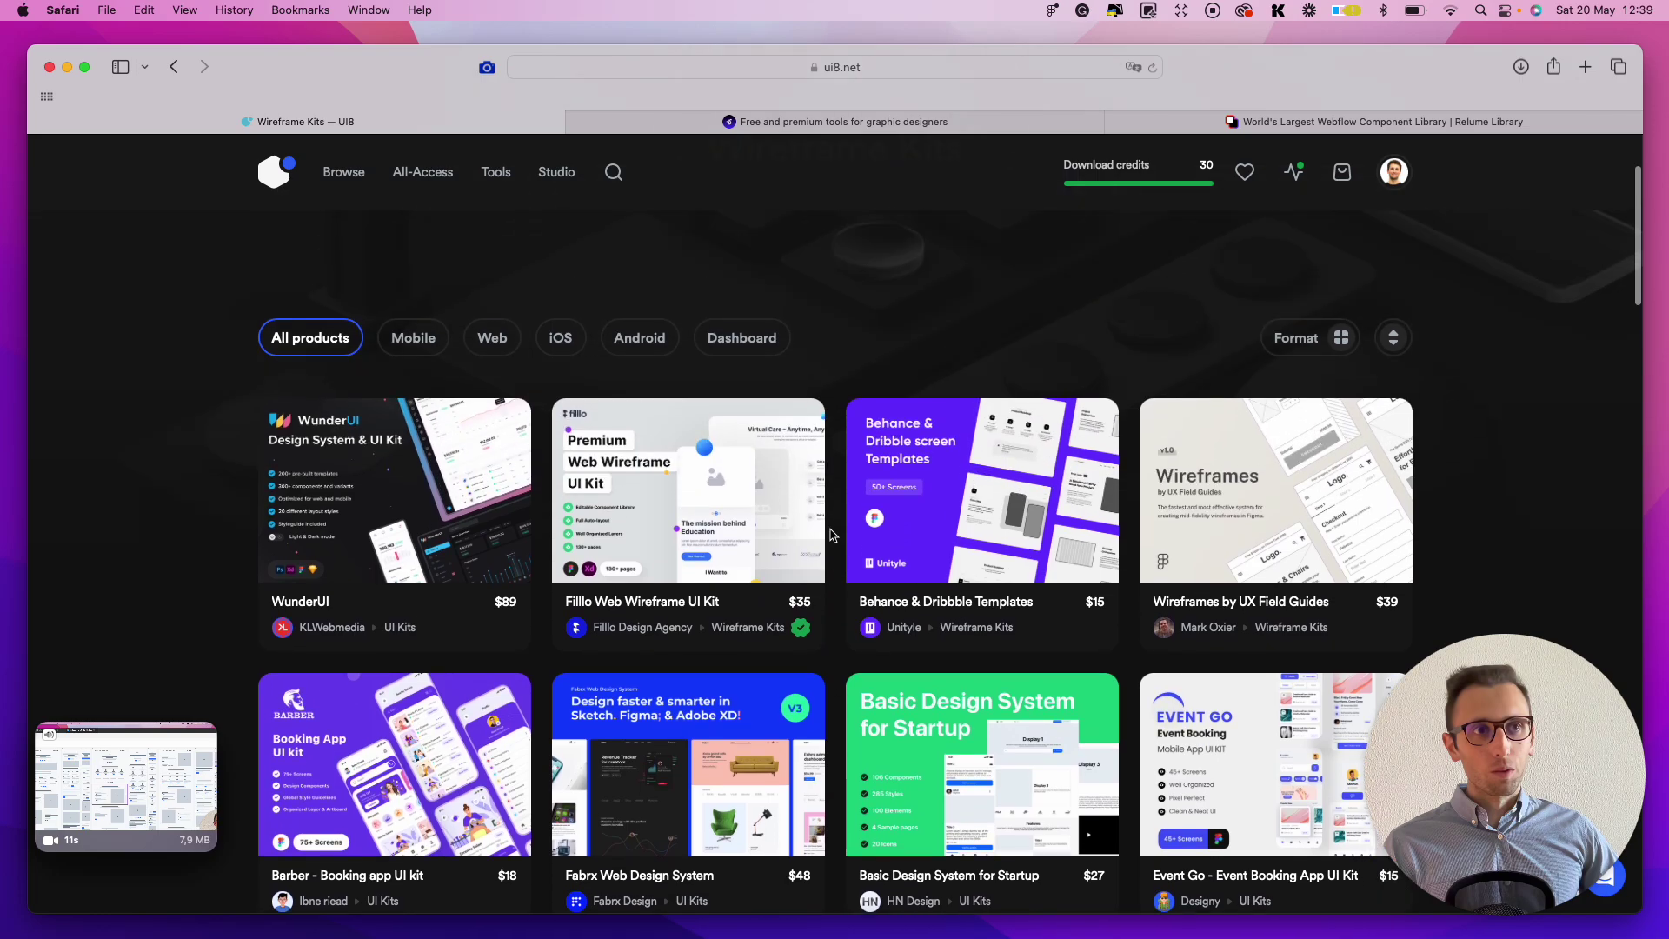
{"action": "mouse_move", "coordinate": [922, 520]}
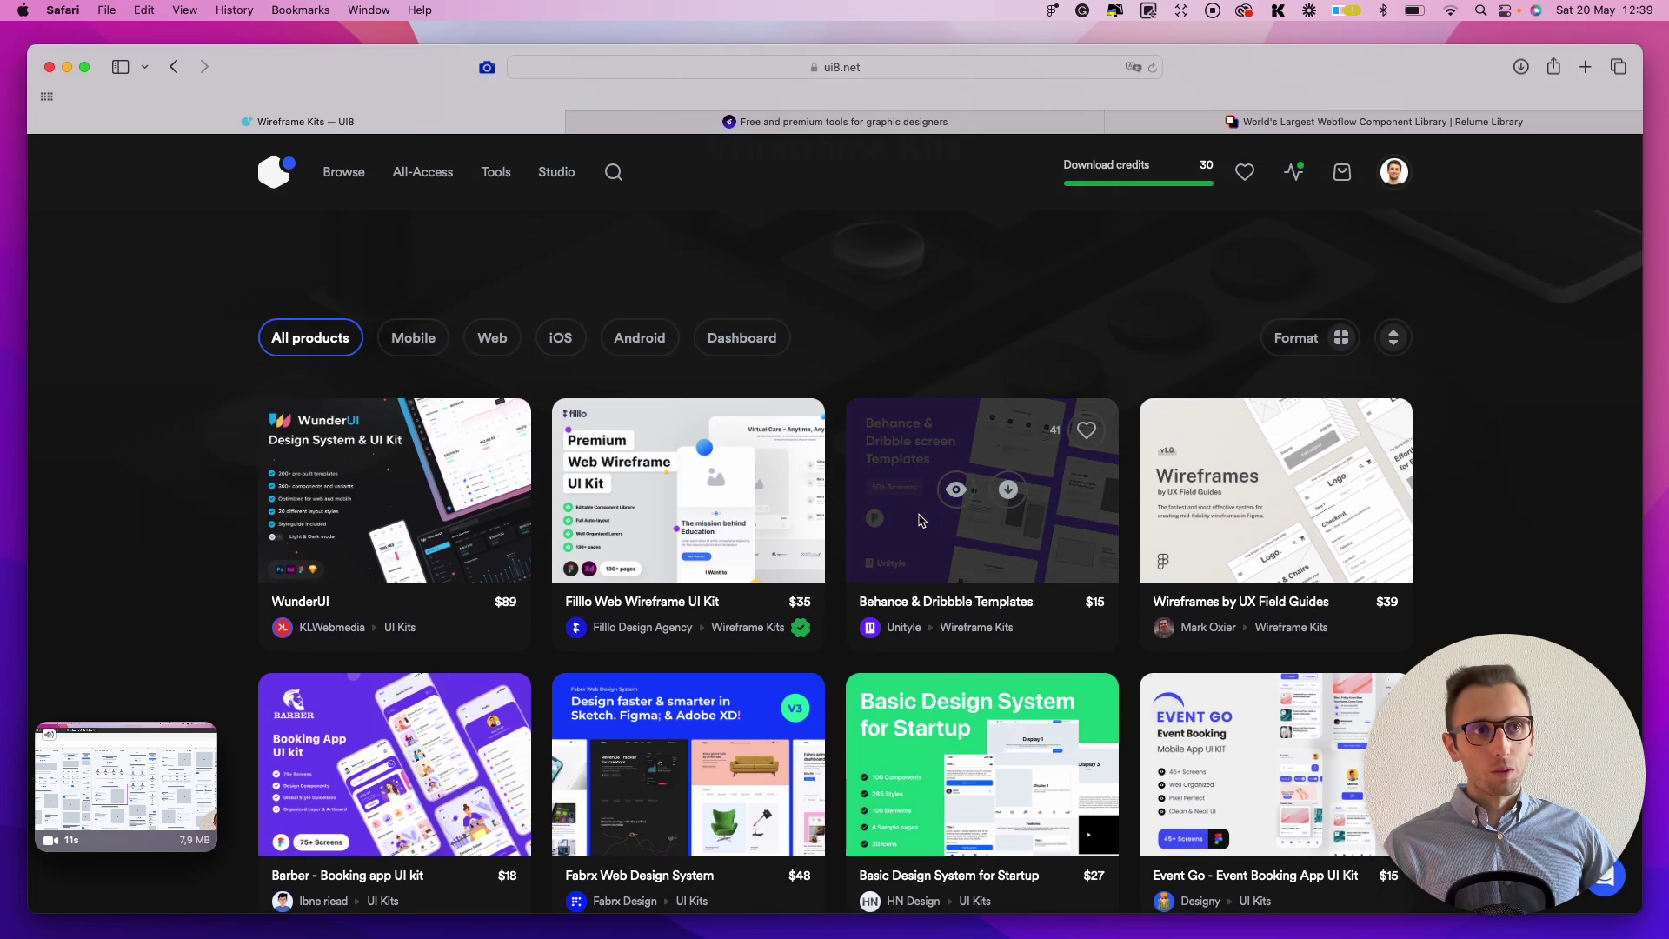
Open the Basic Design System for Startup product and scroll through its preview images.
{"action": "left_click", "coordinate": [971, 729]}
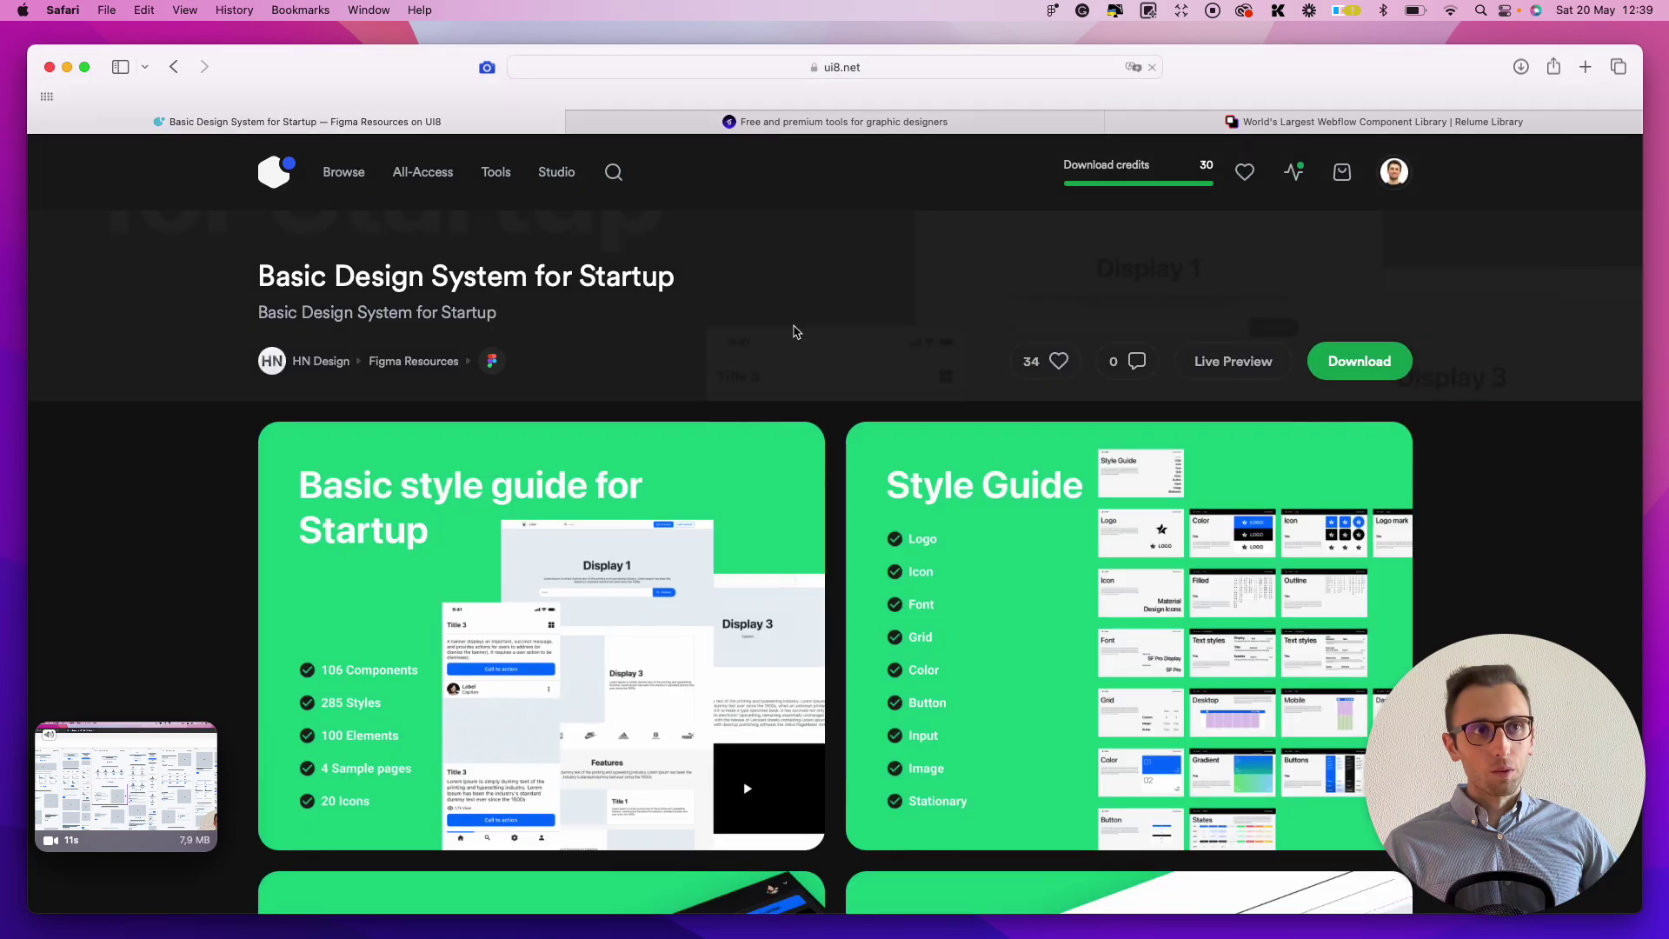
{"action": "scroll", "coordinate": [806, 326], "scroll_direction": "down", "scroll_amount": 5}
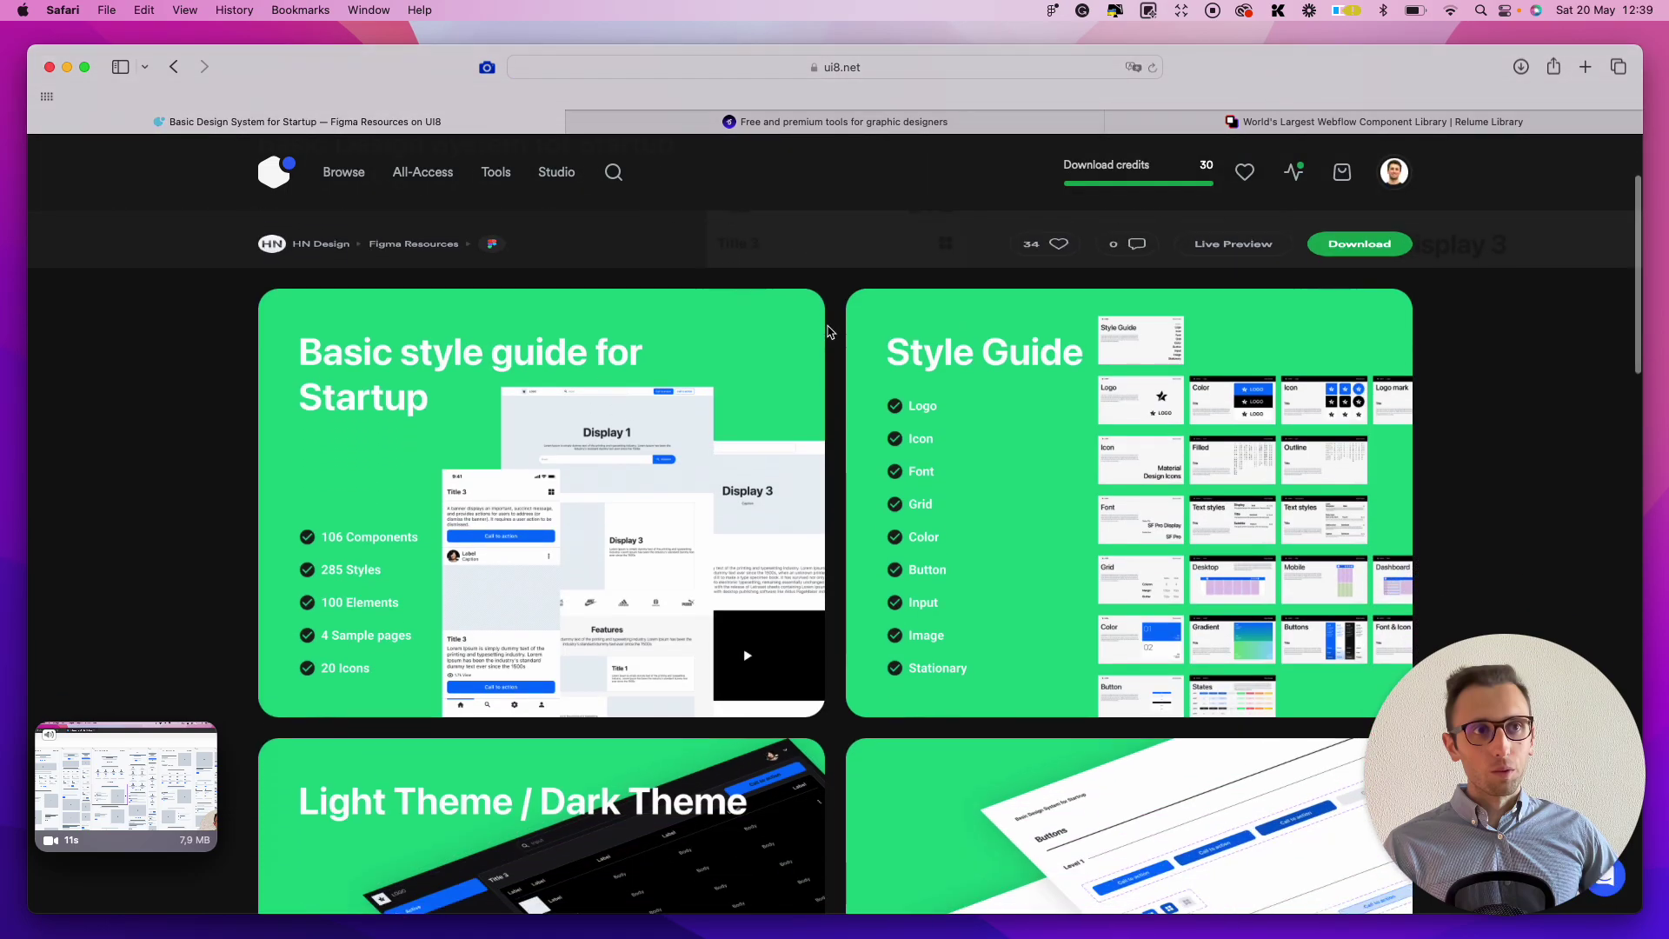
{"action": "scroll", "coordinate": [831, 329], "scroll_direction": "down", "scroll_amount": 15}
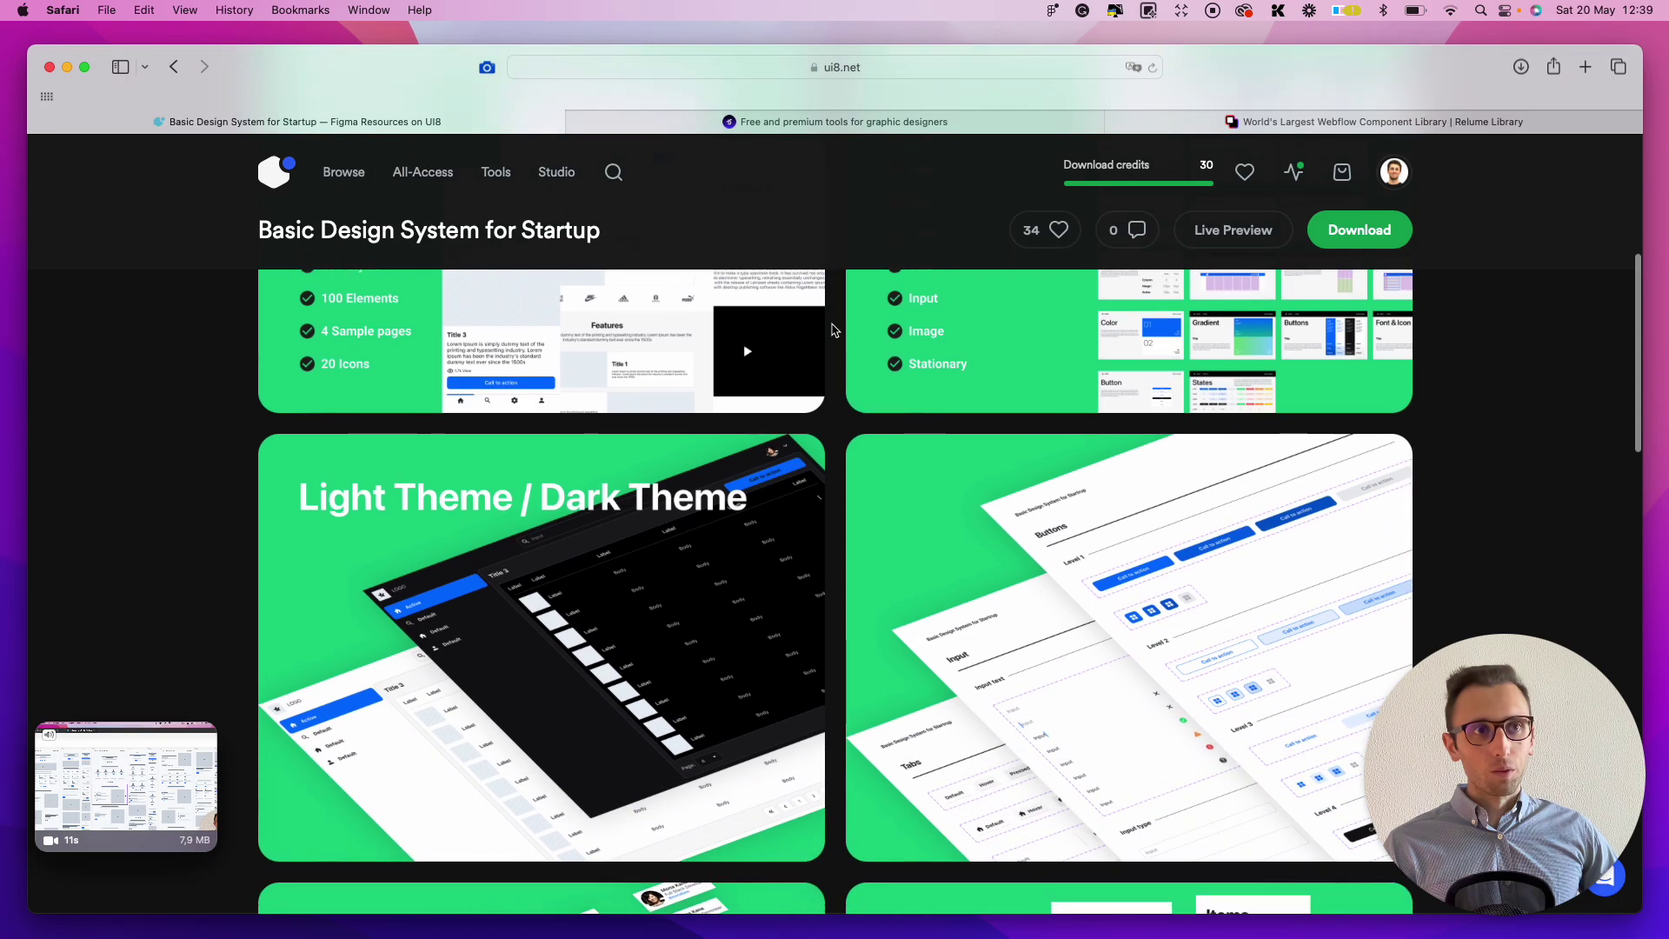
{"action": "scroll", "coordinate": [832, 329], "scroll_direction": "down", "scroll_amount": 4}
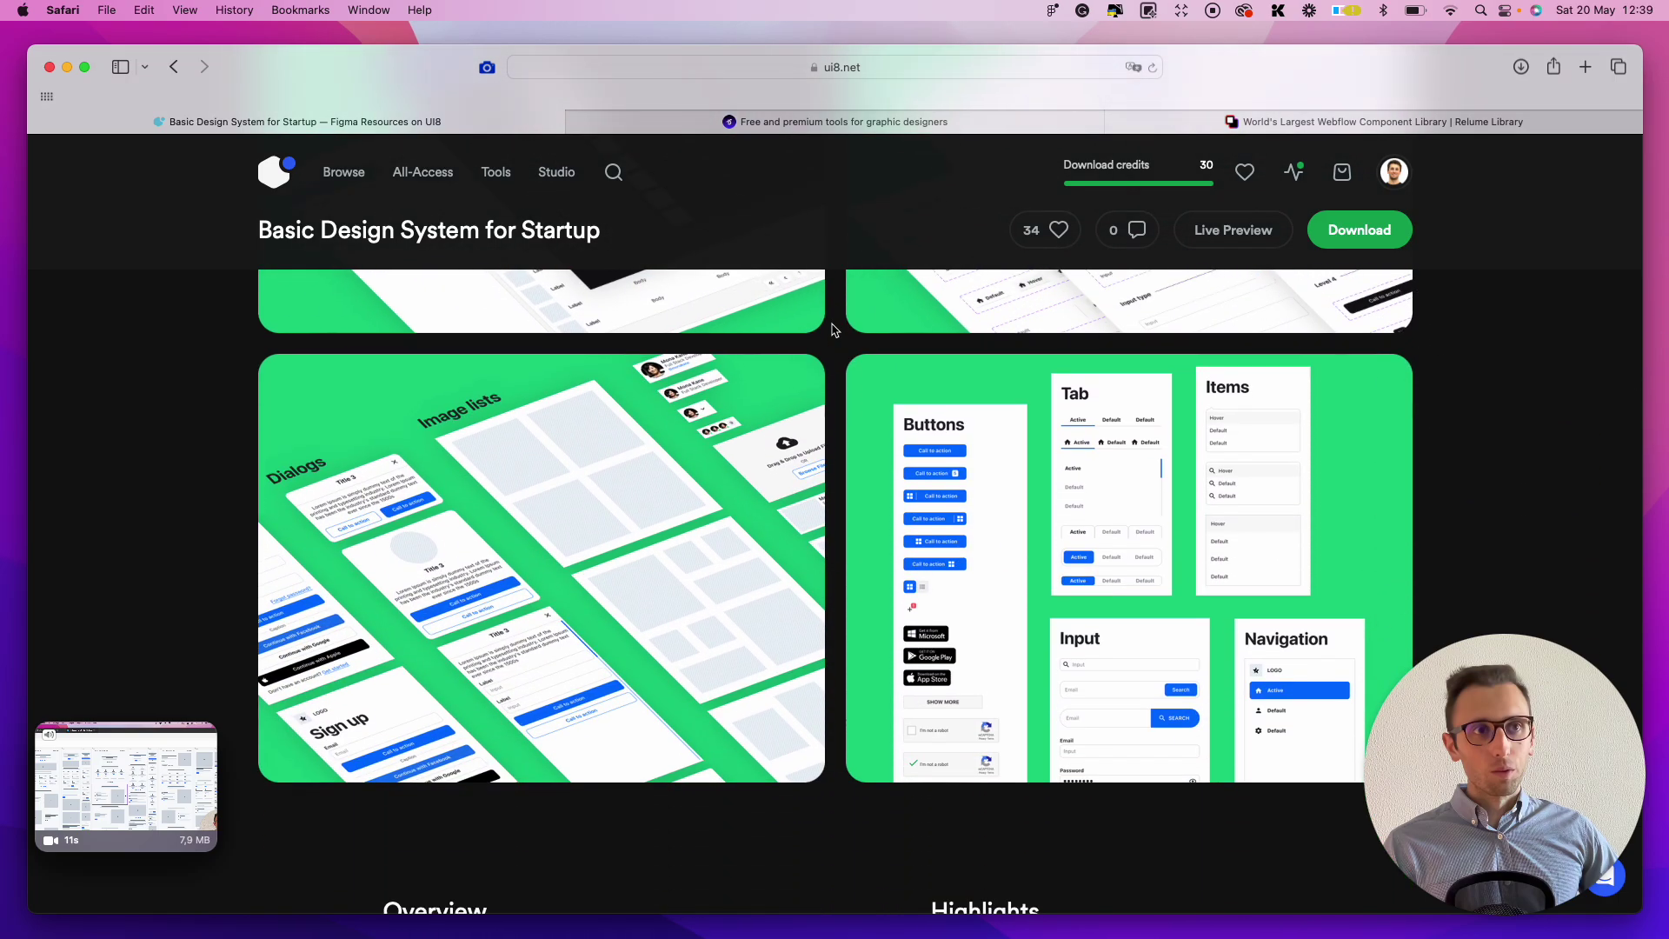
{"action": "scroll", "coordinate": [832, 330], "scroll_direction": "up", "scroll_amount": 12}
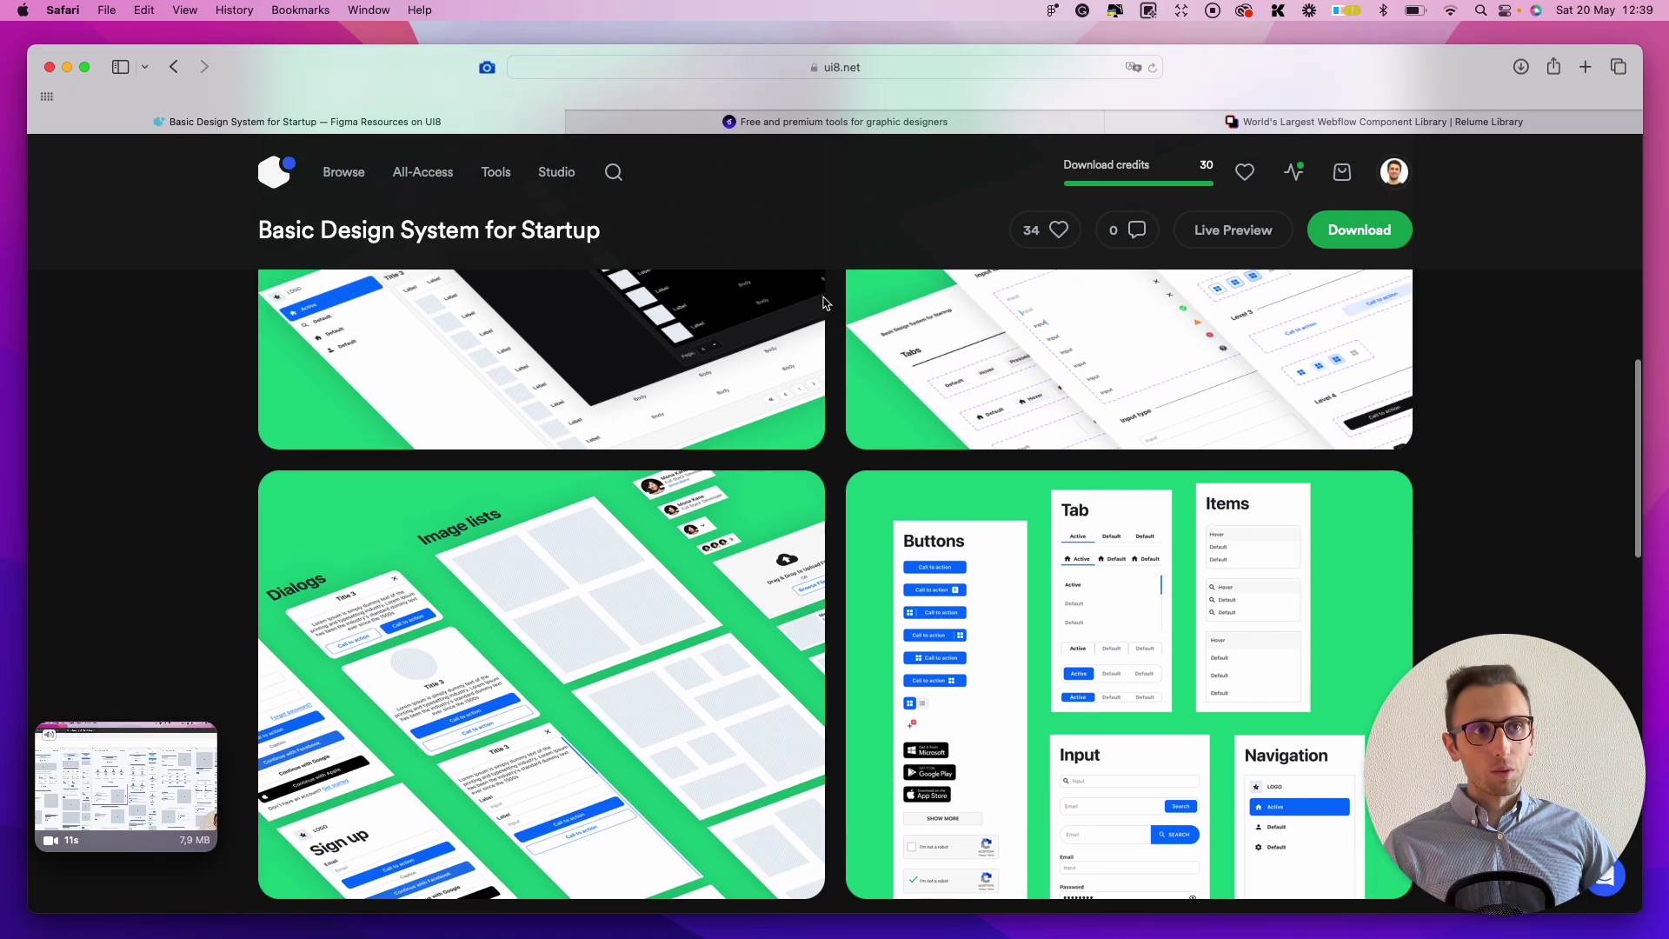
{"action": "scroll", "coordinate": [854, 372], "scroll_direction": "up", "scroll_amount": 10}
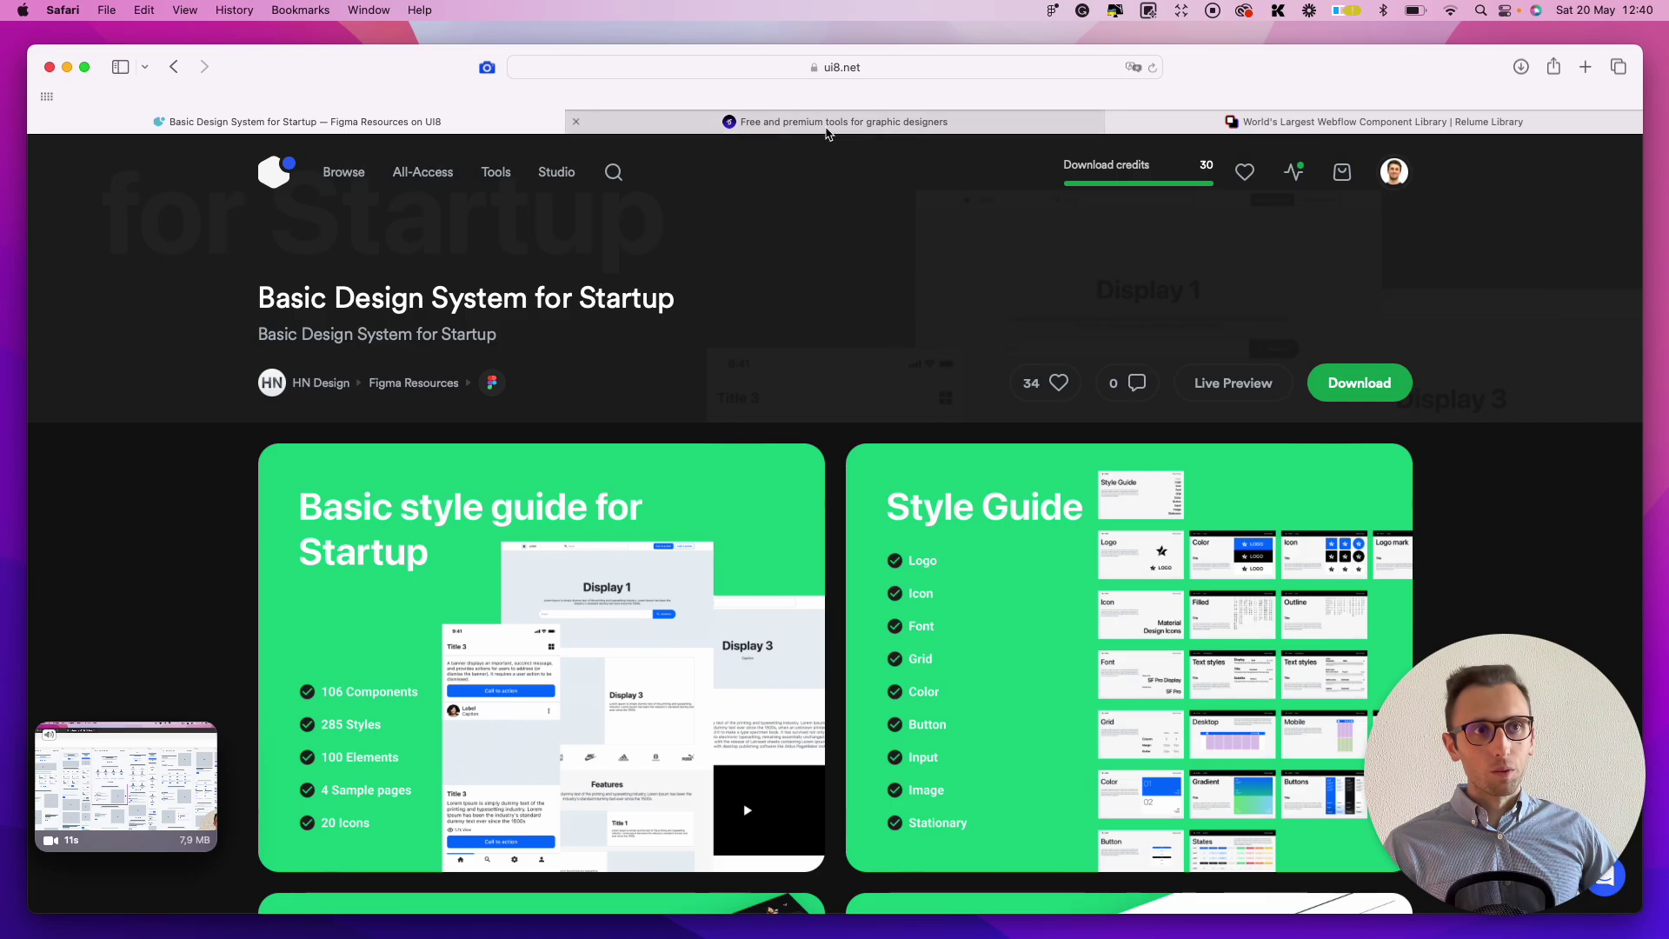
{"action": "mouse_move", "coordinate": [827, 132]}
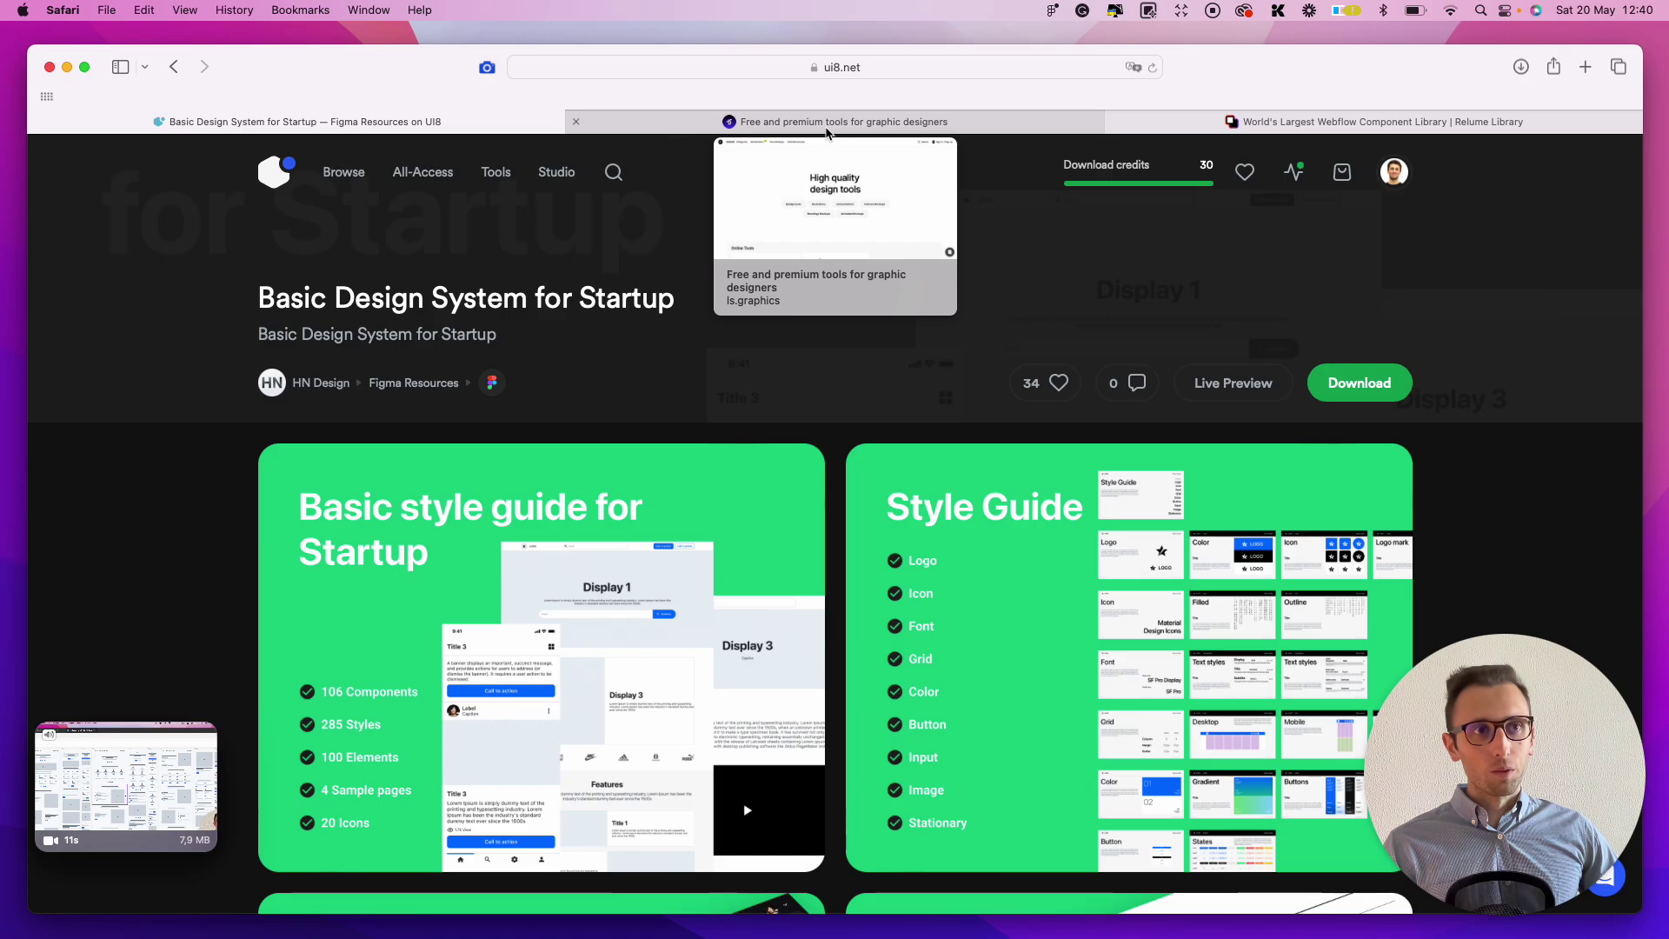
On ls.graphics, open the UI Tools category from the menu and scroll its Wireframe Kits listing.
{"action": "left_click", "coordinate": [826, 129]}
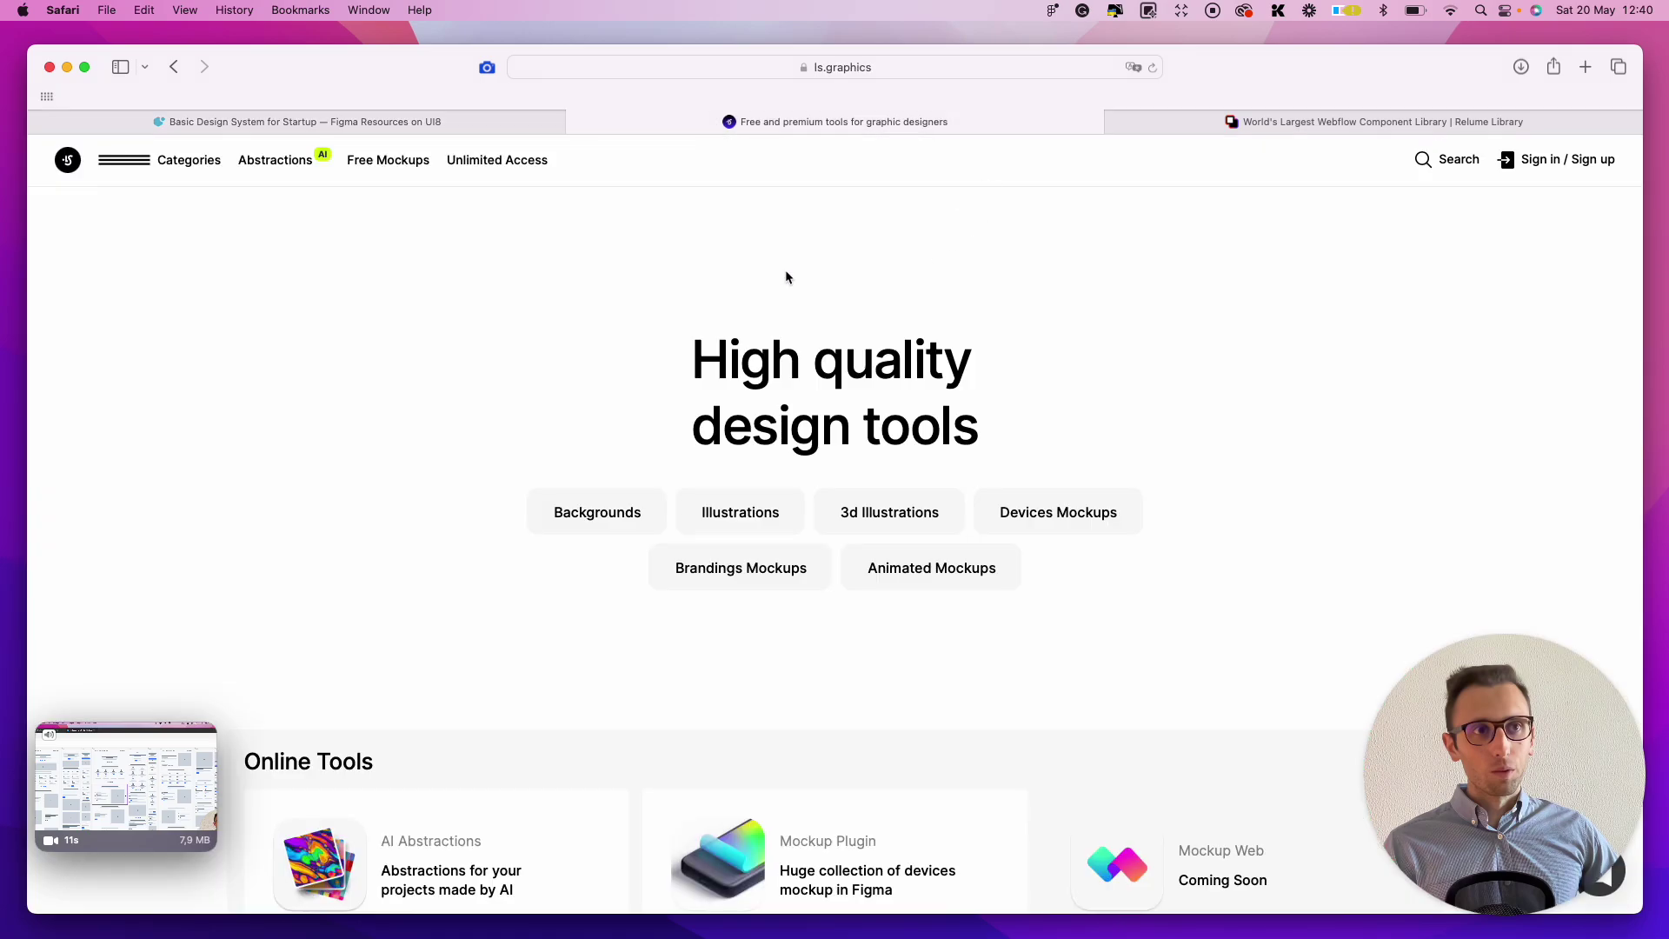
{"action": "left_click", "coordinate": [123, 163]}
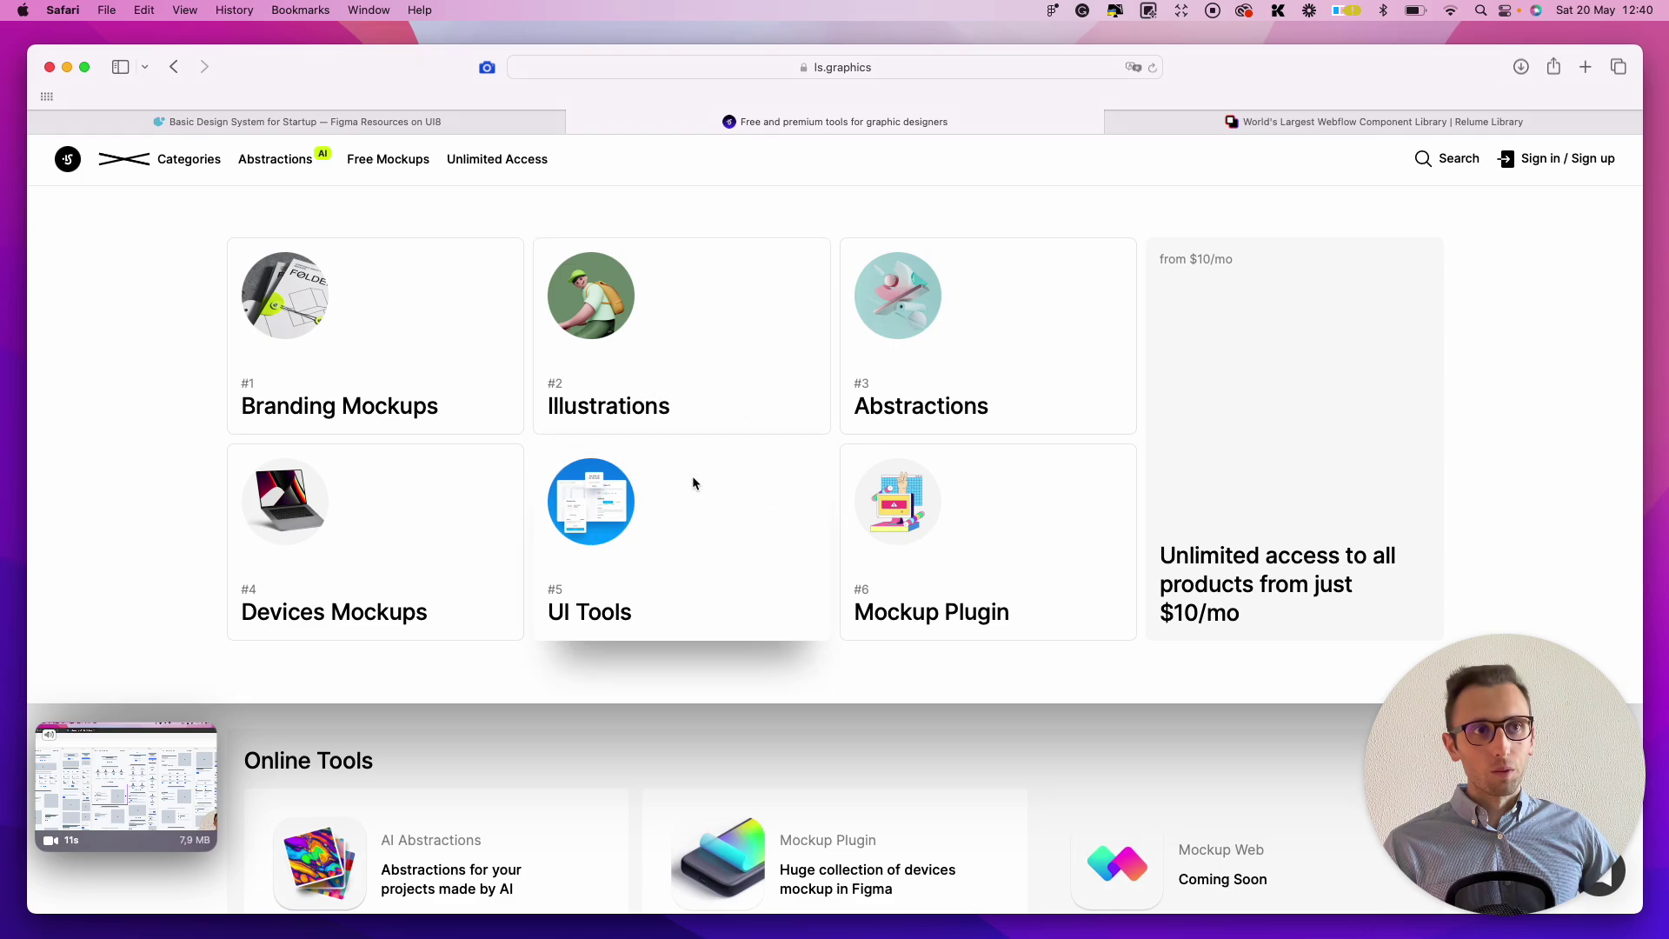
{"action": "left_click", "coordinate": [692, 481]}
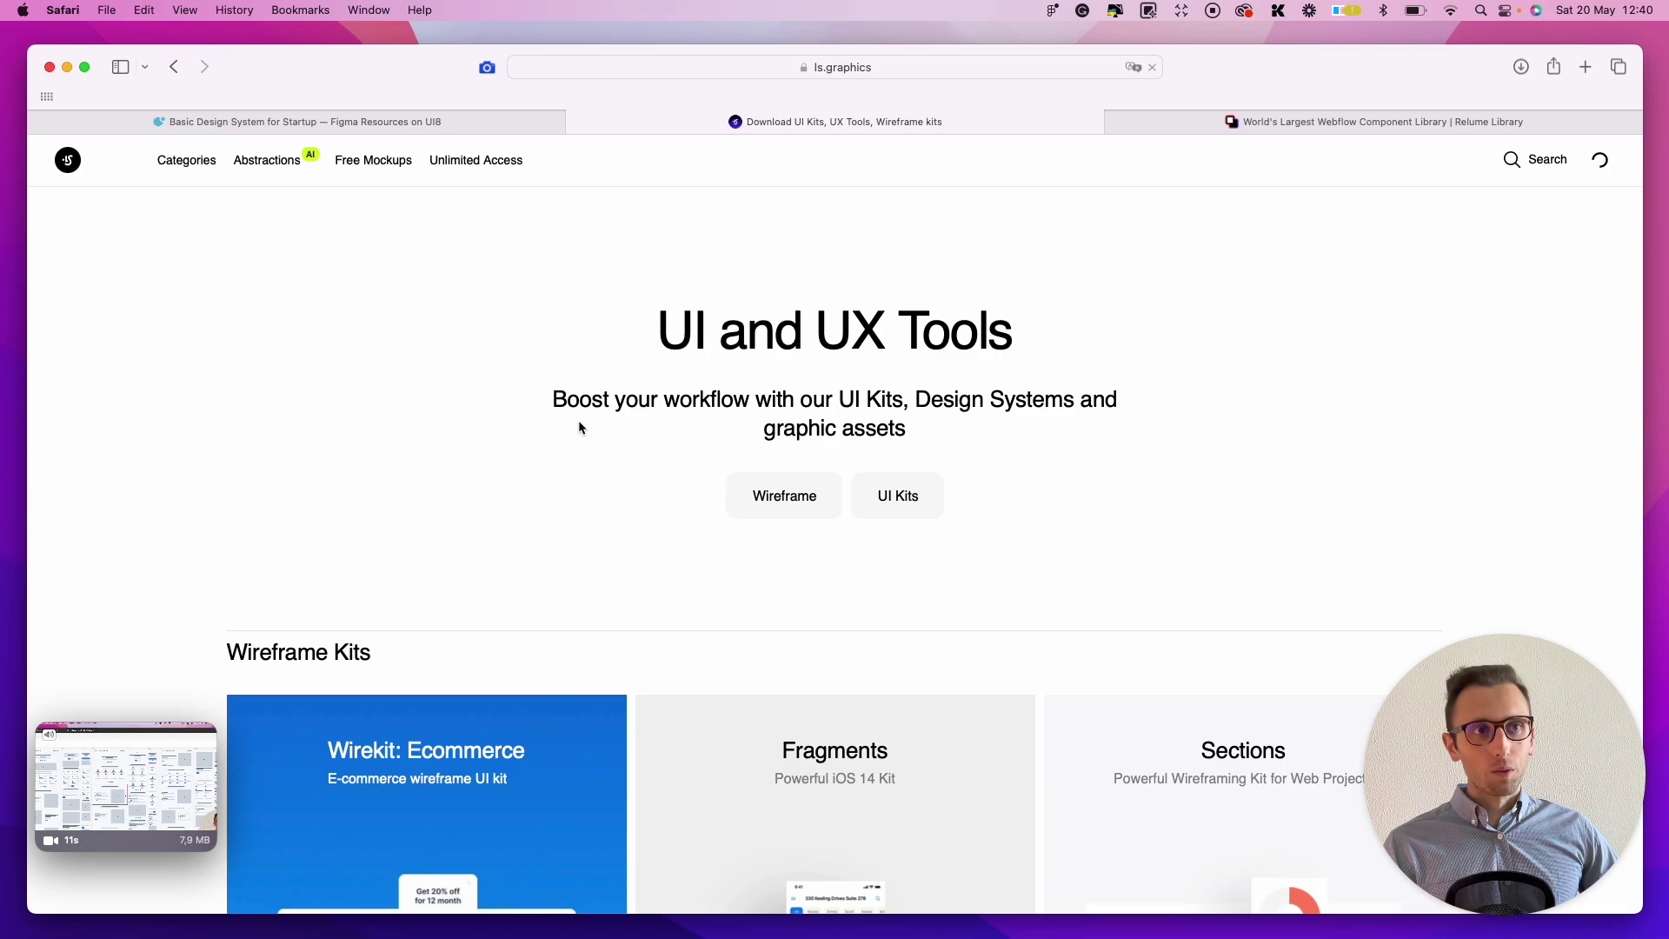
{"action": "scroll", "coordinate": [774, 470], "scroll_direction": "down", "scroll_amount": 2}
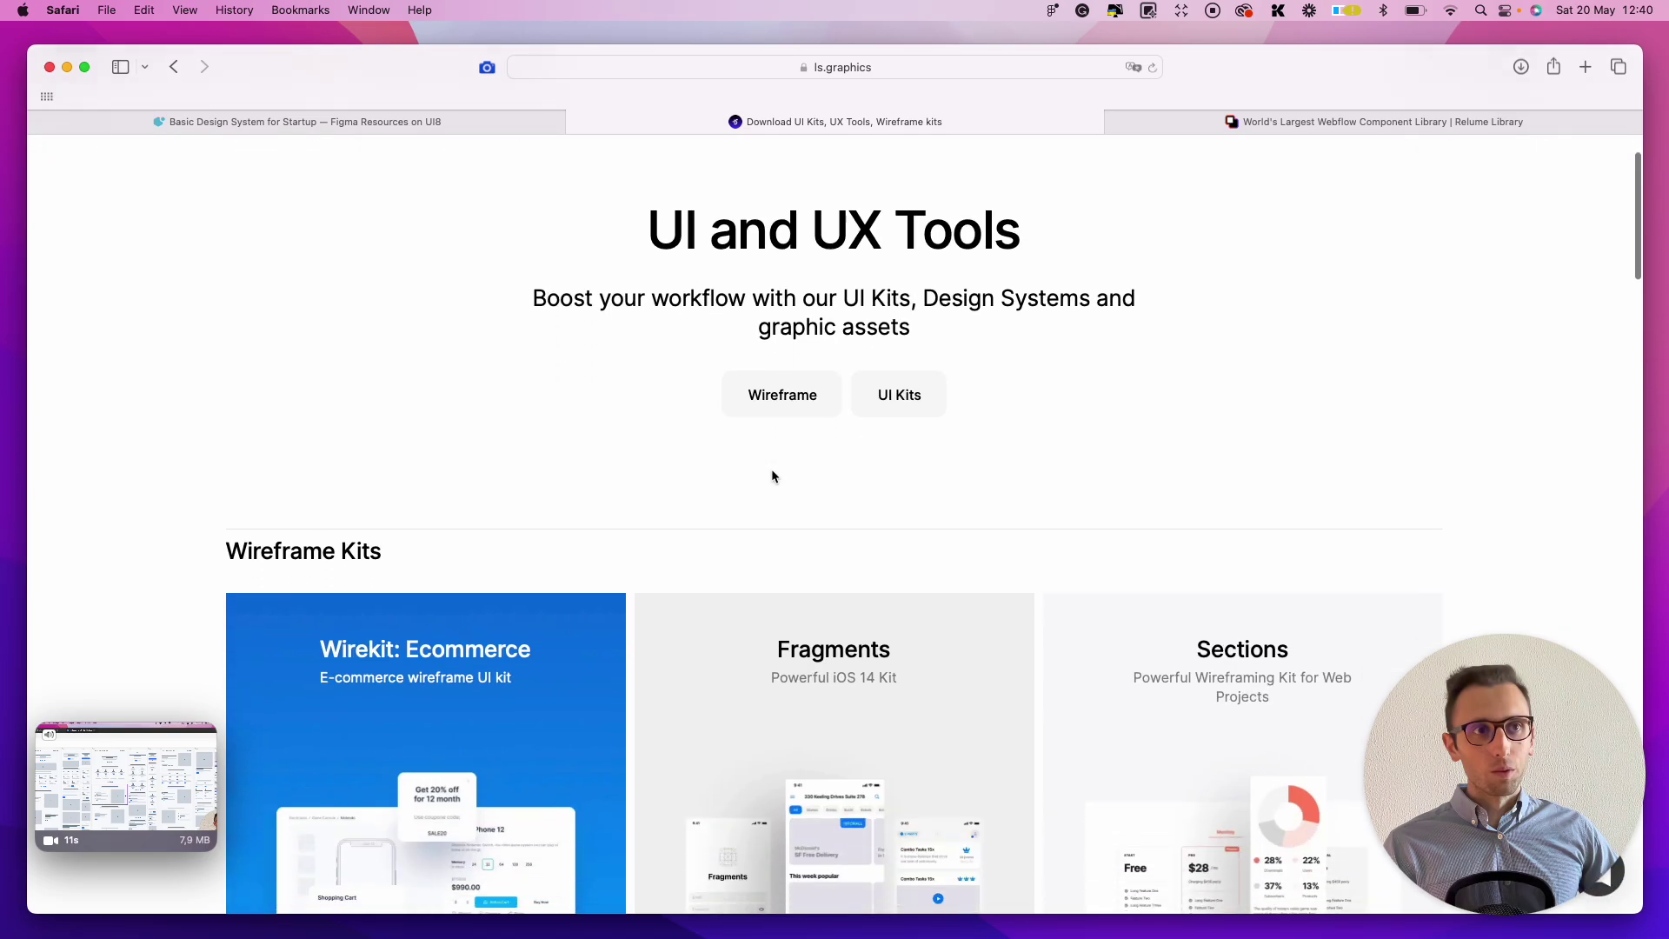
{"action": "scroll", "coordinate": [772, 471], "scroll_direction": "down", "scroll_amount": 1}
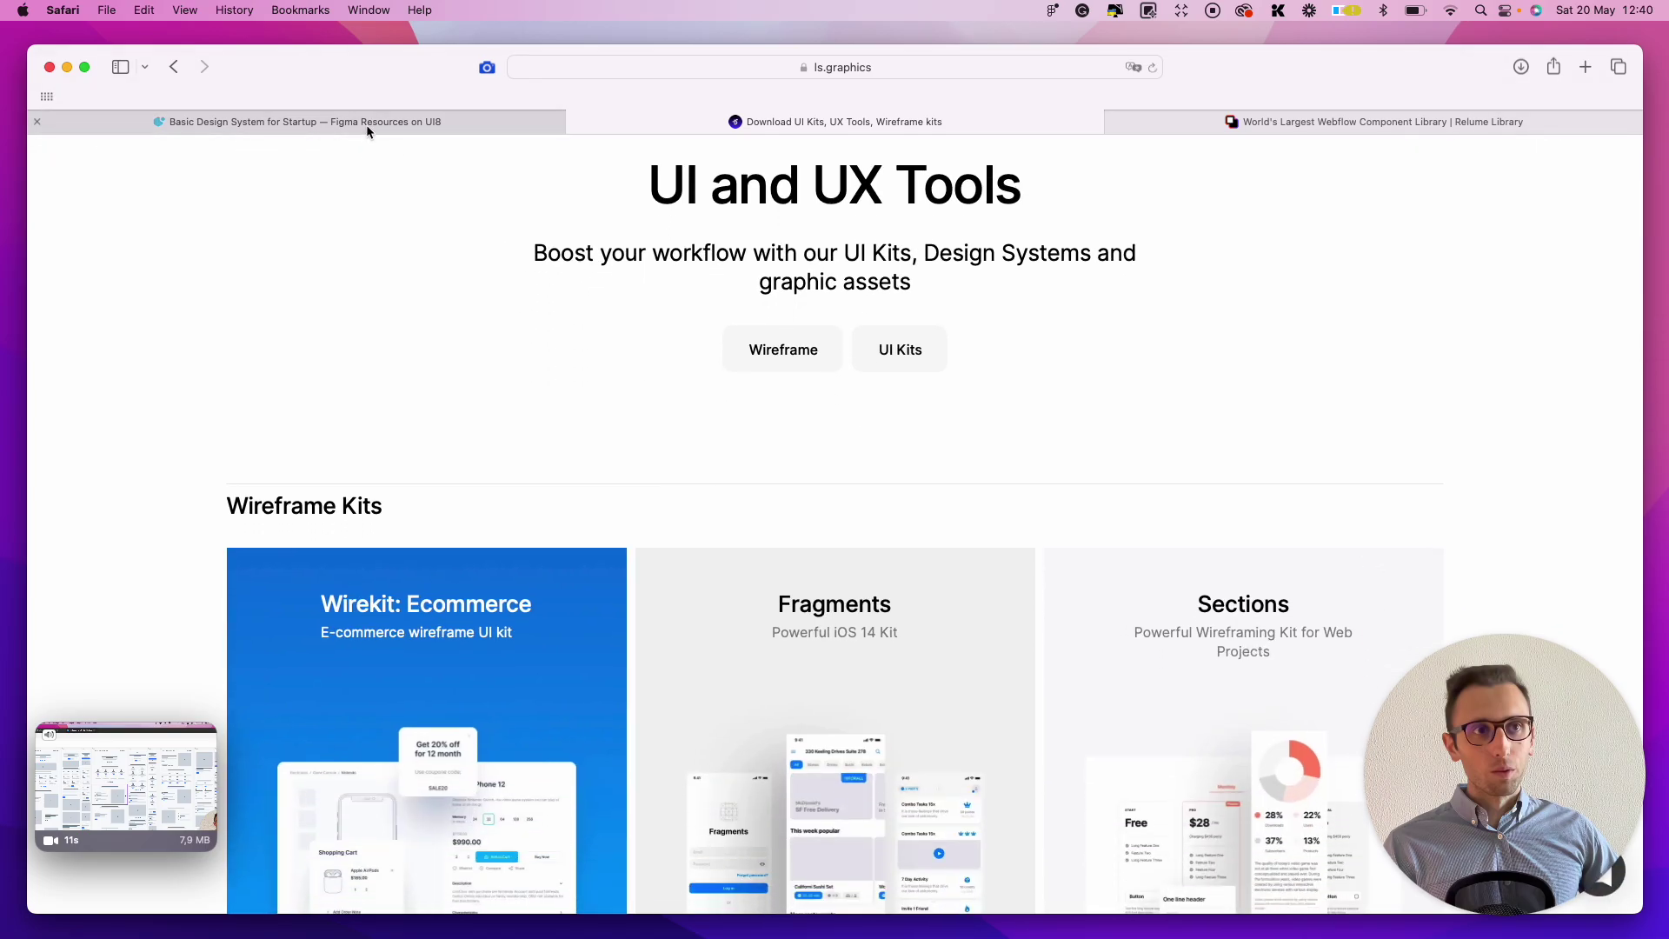
{"action": "scroll", "coordinate": [441, 185], "scroll_direction": "up", "scroll_amount": 3}
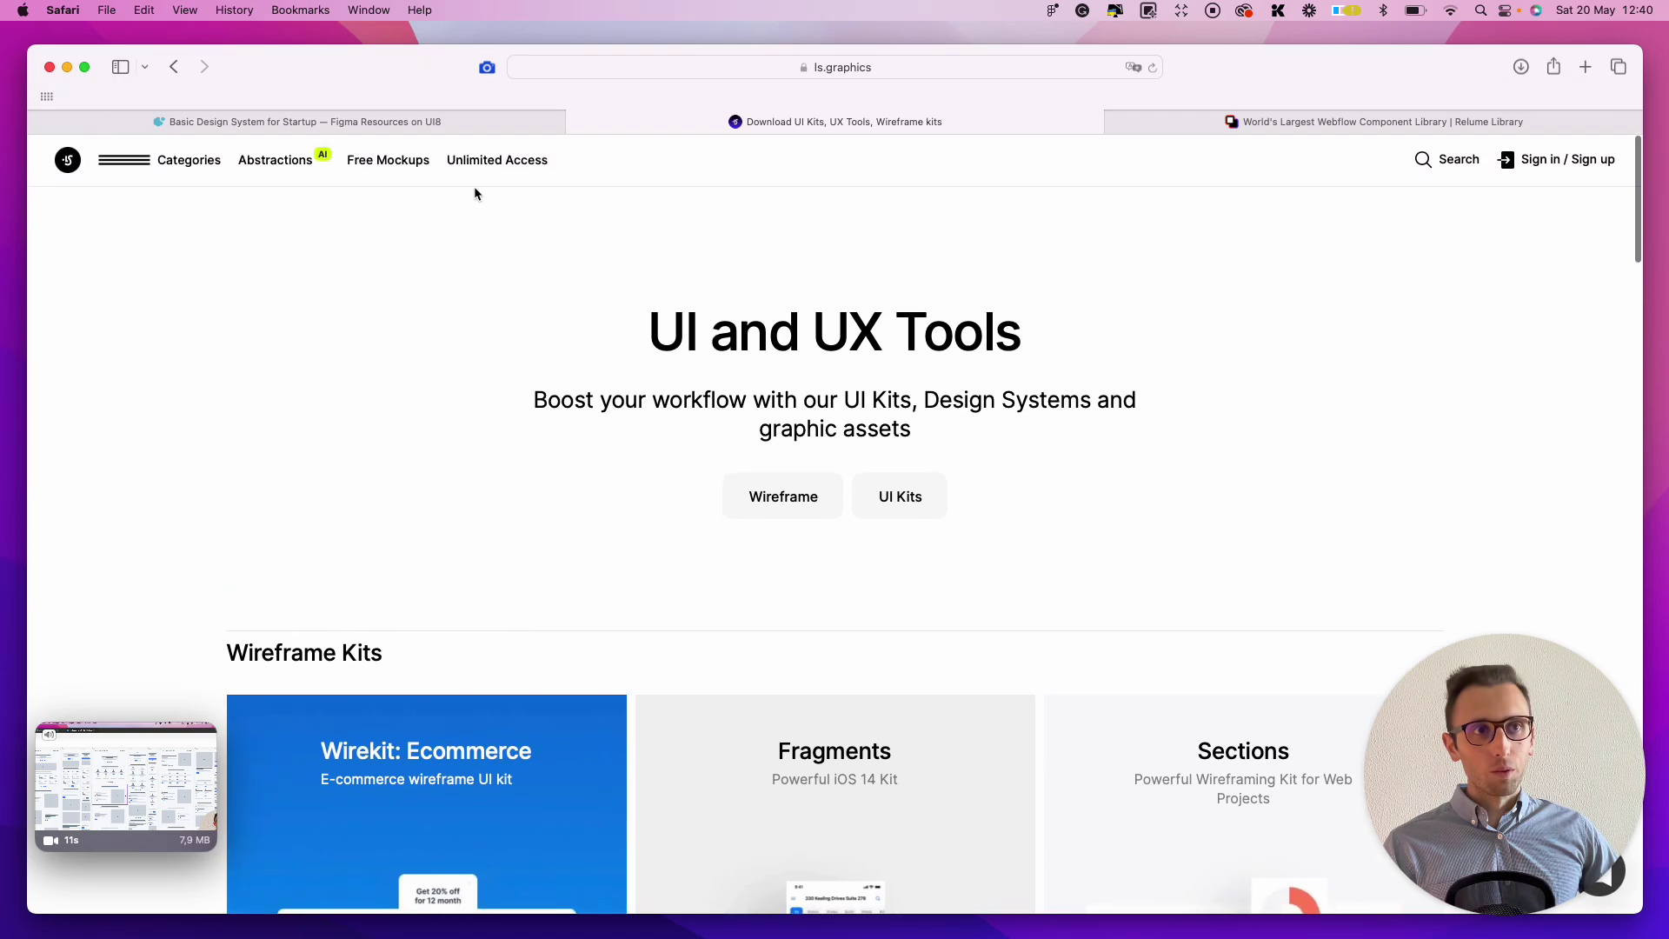
{"action": "scroll", "coordinate": [215, 178], "scroll_direction": "down", "scroll_amount": 1}
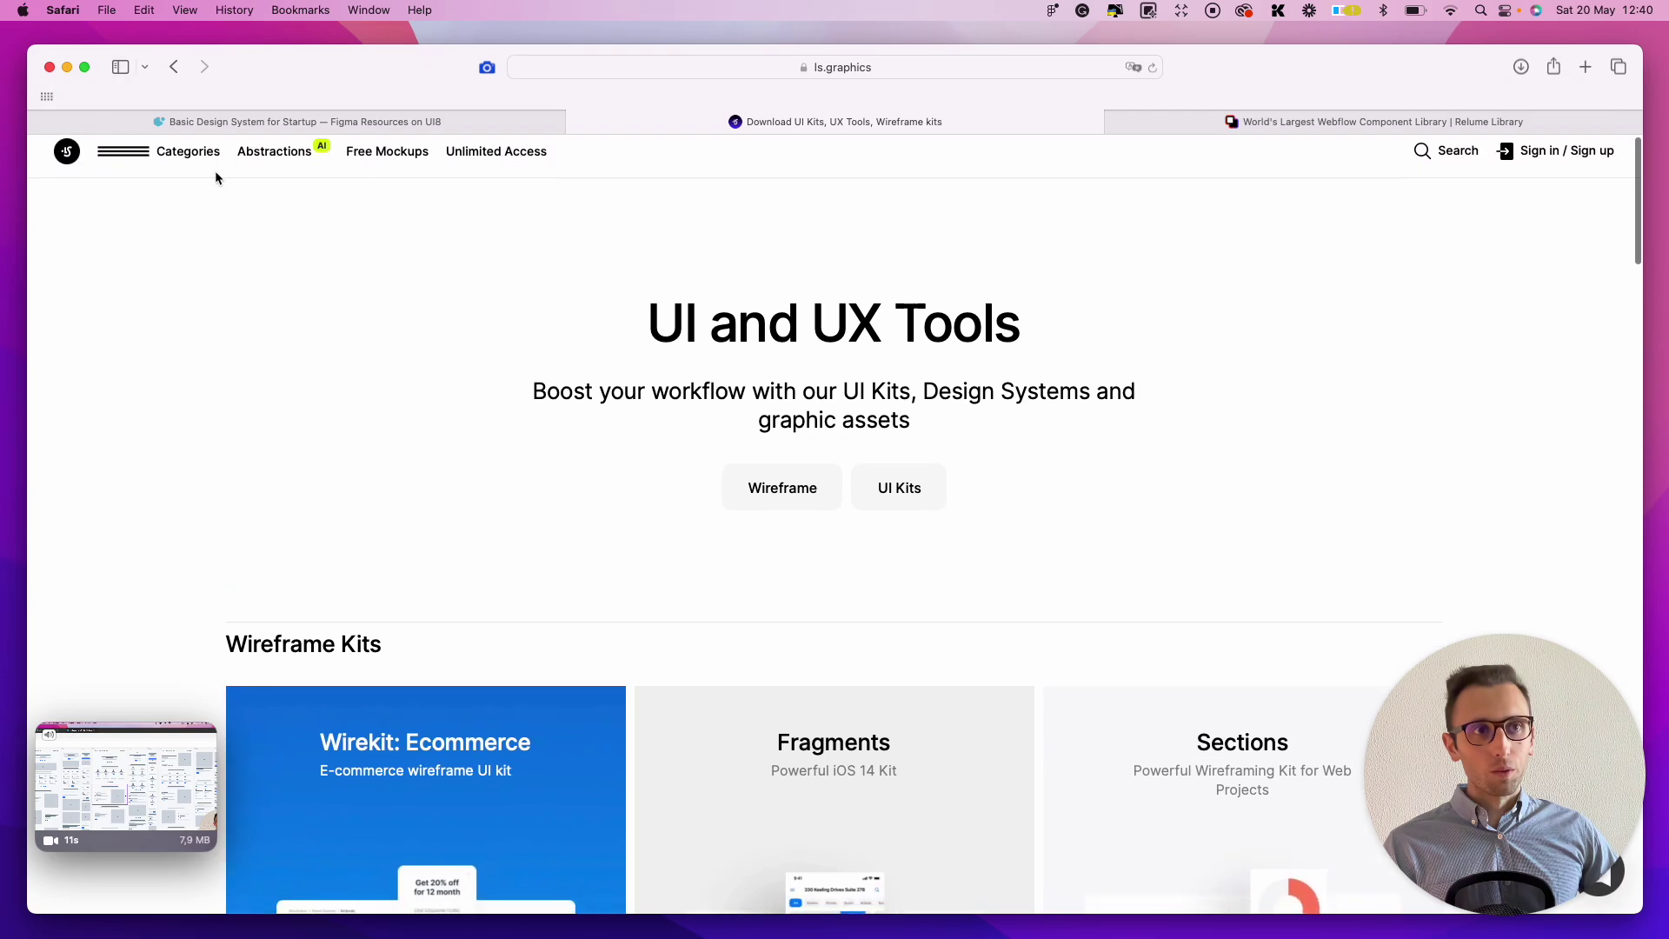
{"action": "scroll", "coordinate": [216, 177], "scroll_direction": "down", "scroll_amount": 1}
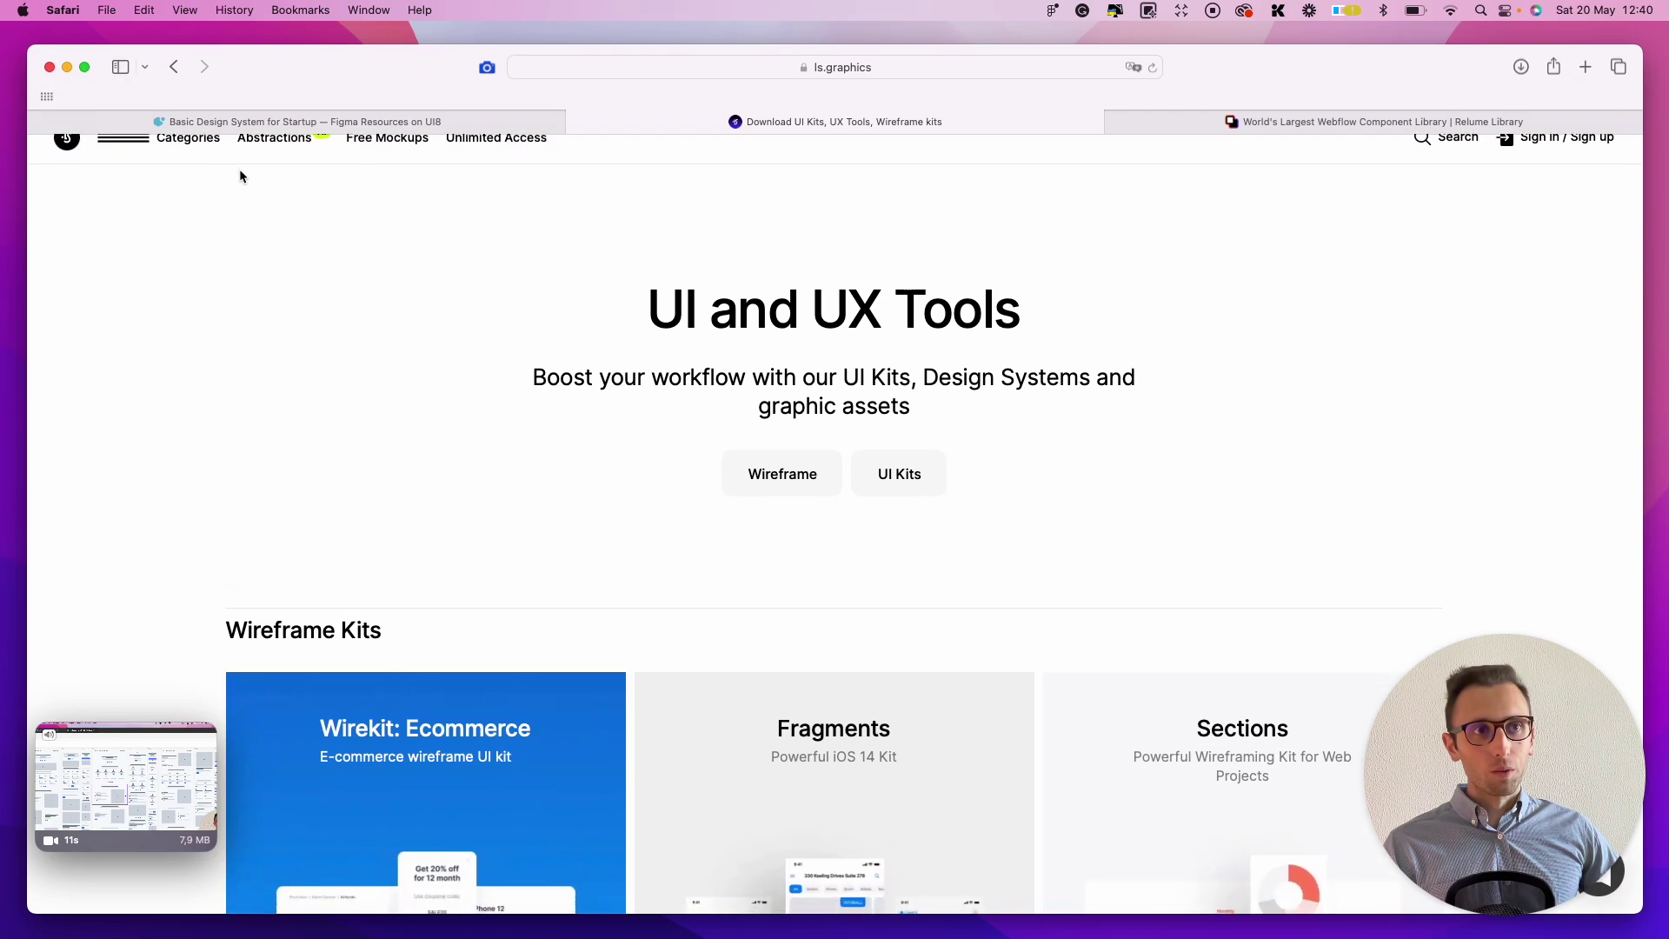
{"action": "scroll", "coordinate": [1218, 137], "scroll_direction": "down", "scroll_amount": 1}
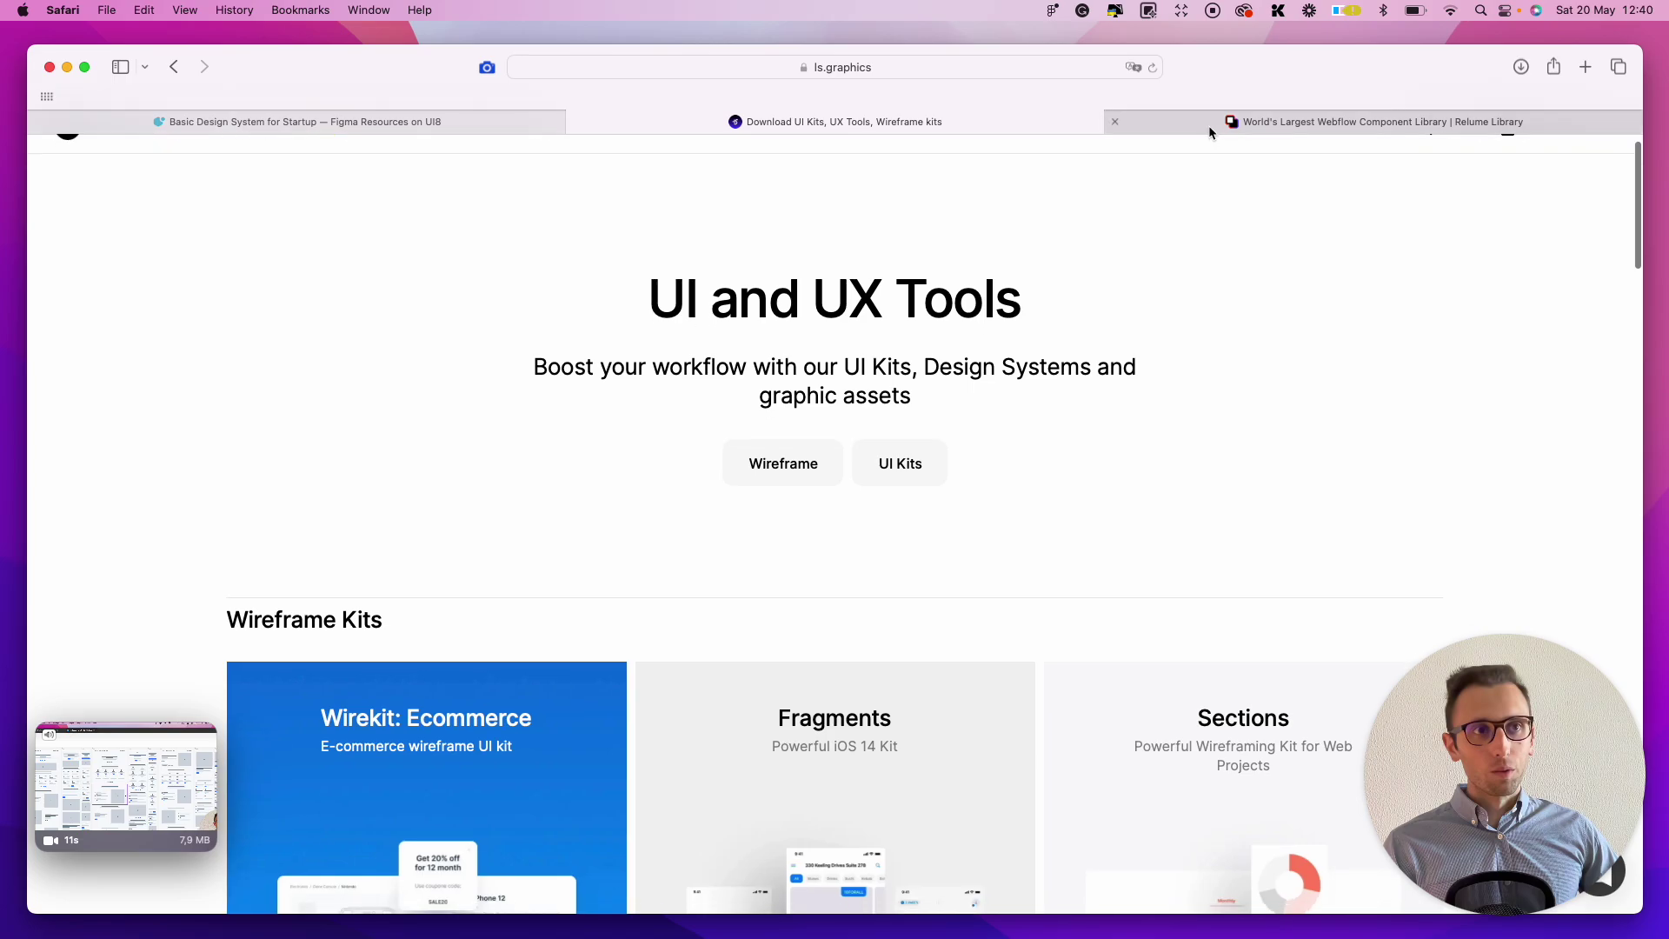
{"action": "left_click", "coordinate": [1210, 127]}
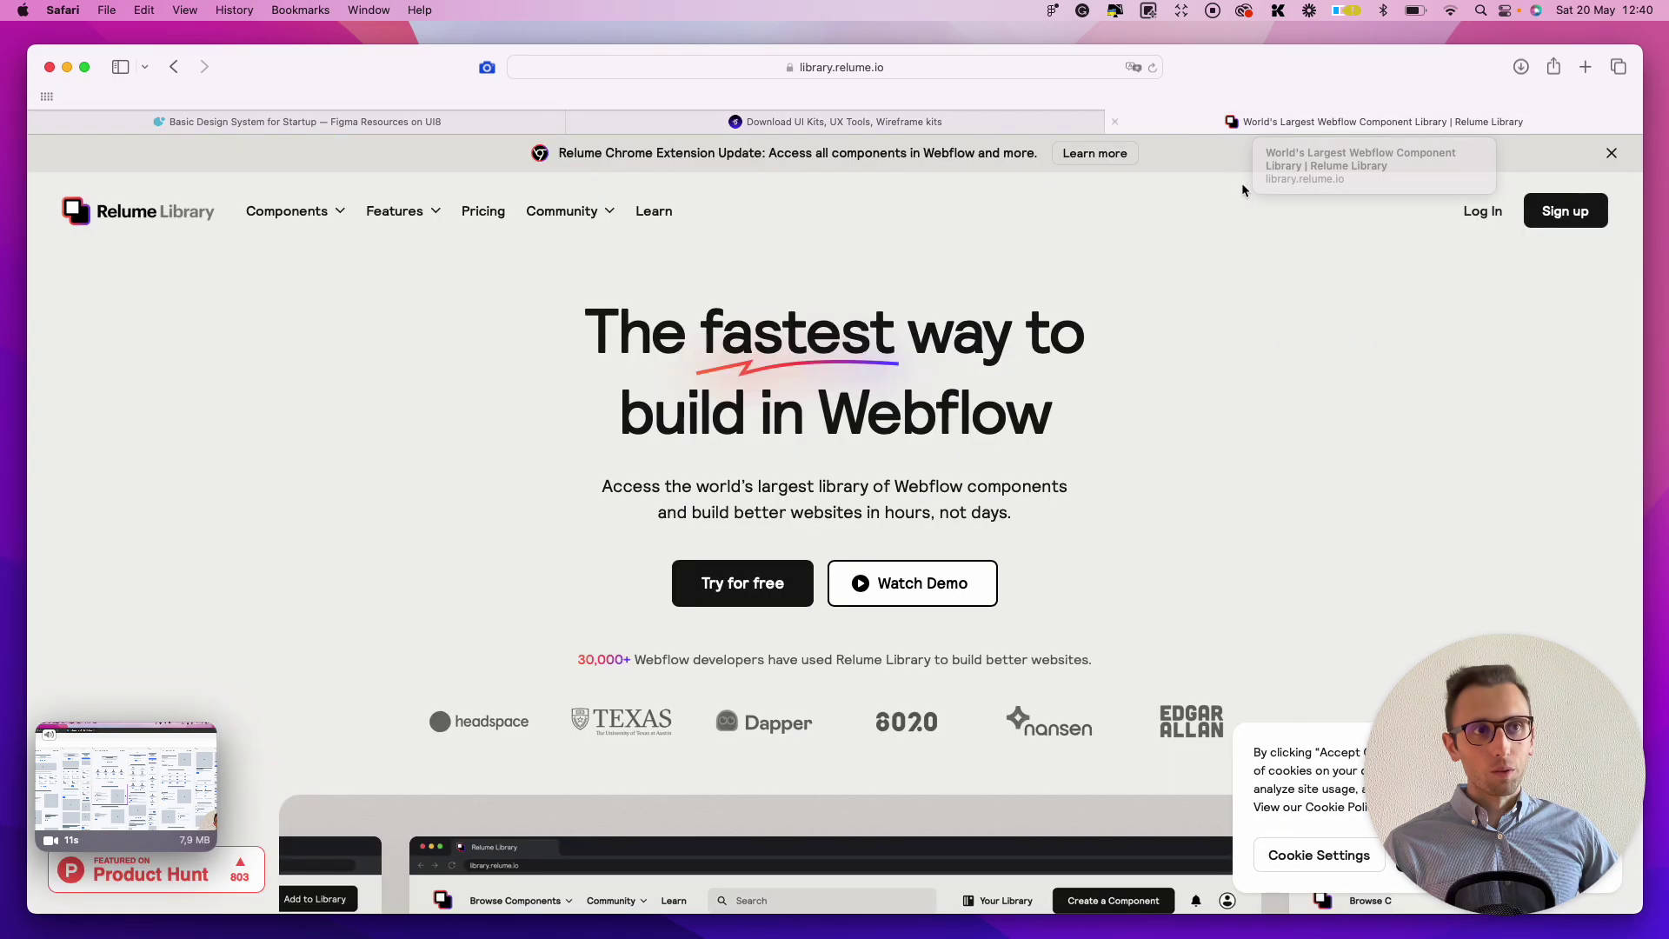
{"action": "scroll", "coordinate": [1258, 217], "scroll_direction": "down", "scroll_amount": 2}
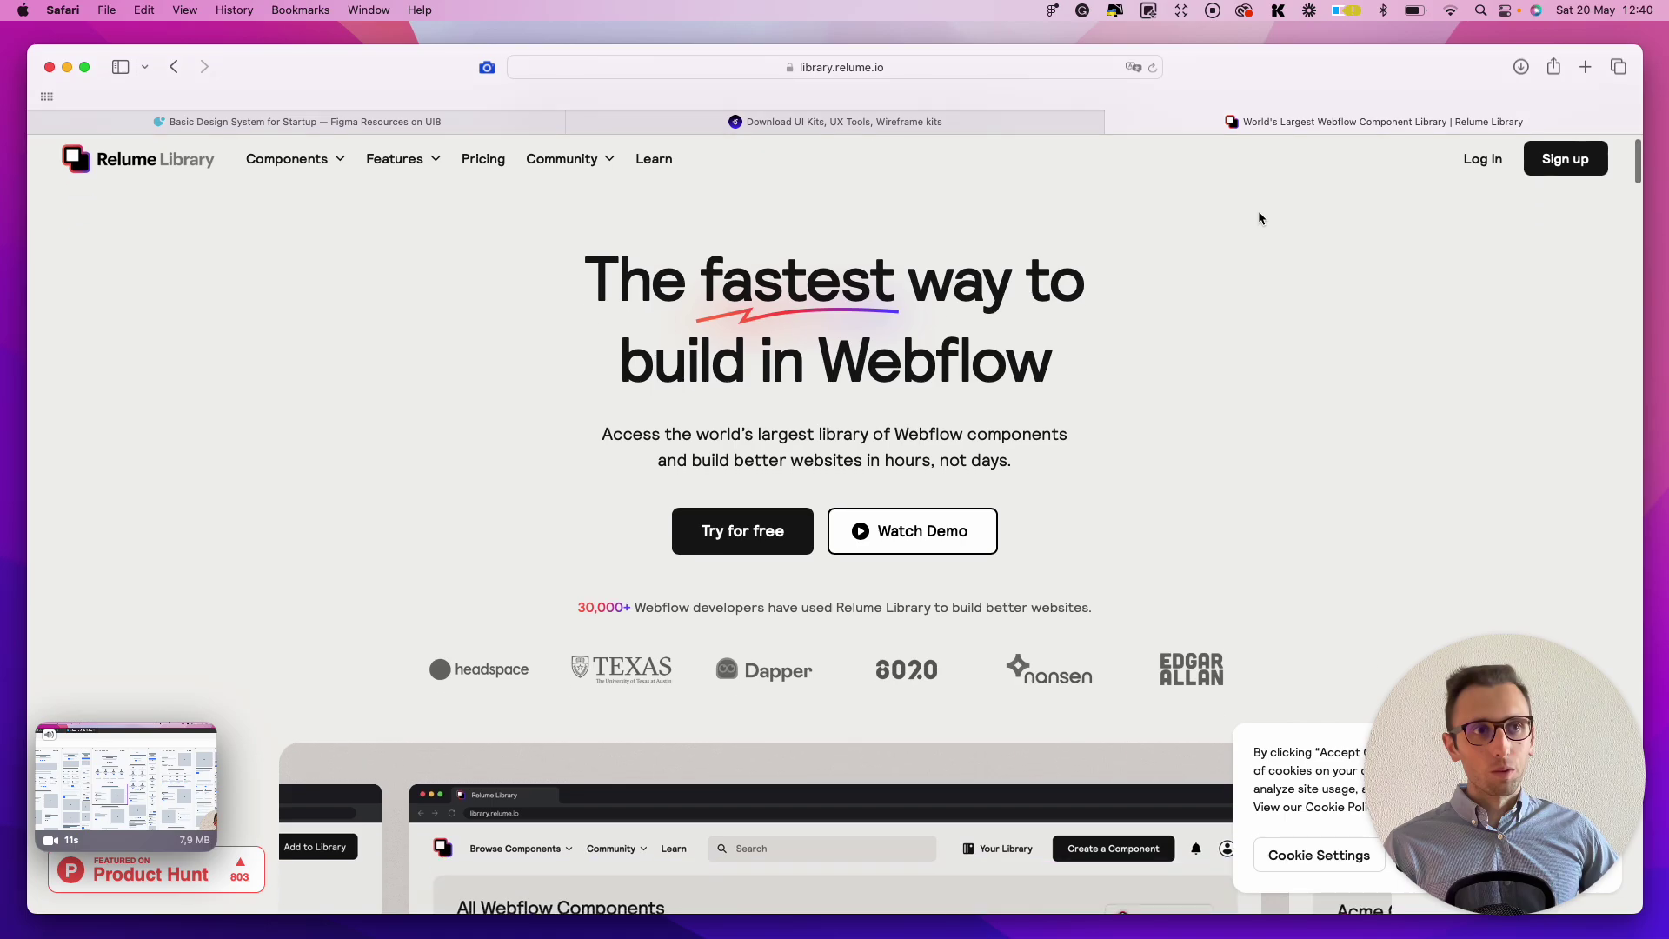
{"action": "scroll", "coordinate": [1256, 213], "scroll_direction": "up", "scroll_amount": 1}
{"action": "scroll", "coordinate": [1254, 208], "scroll_direction": "down", "scroll_amount": 3}
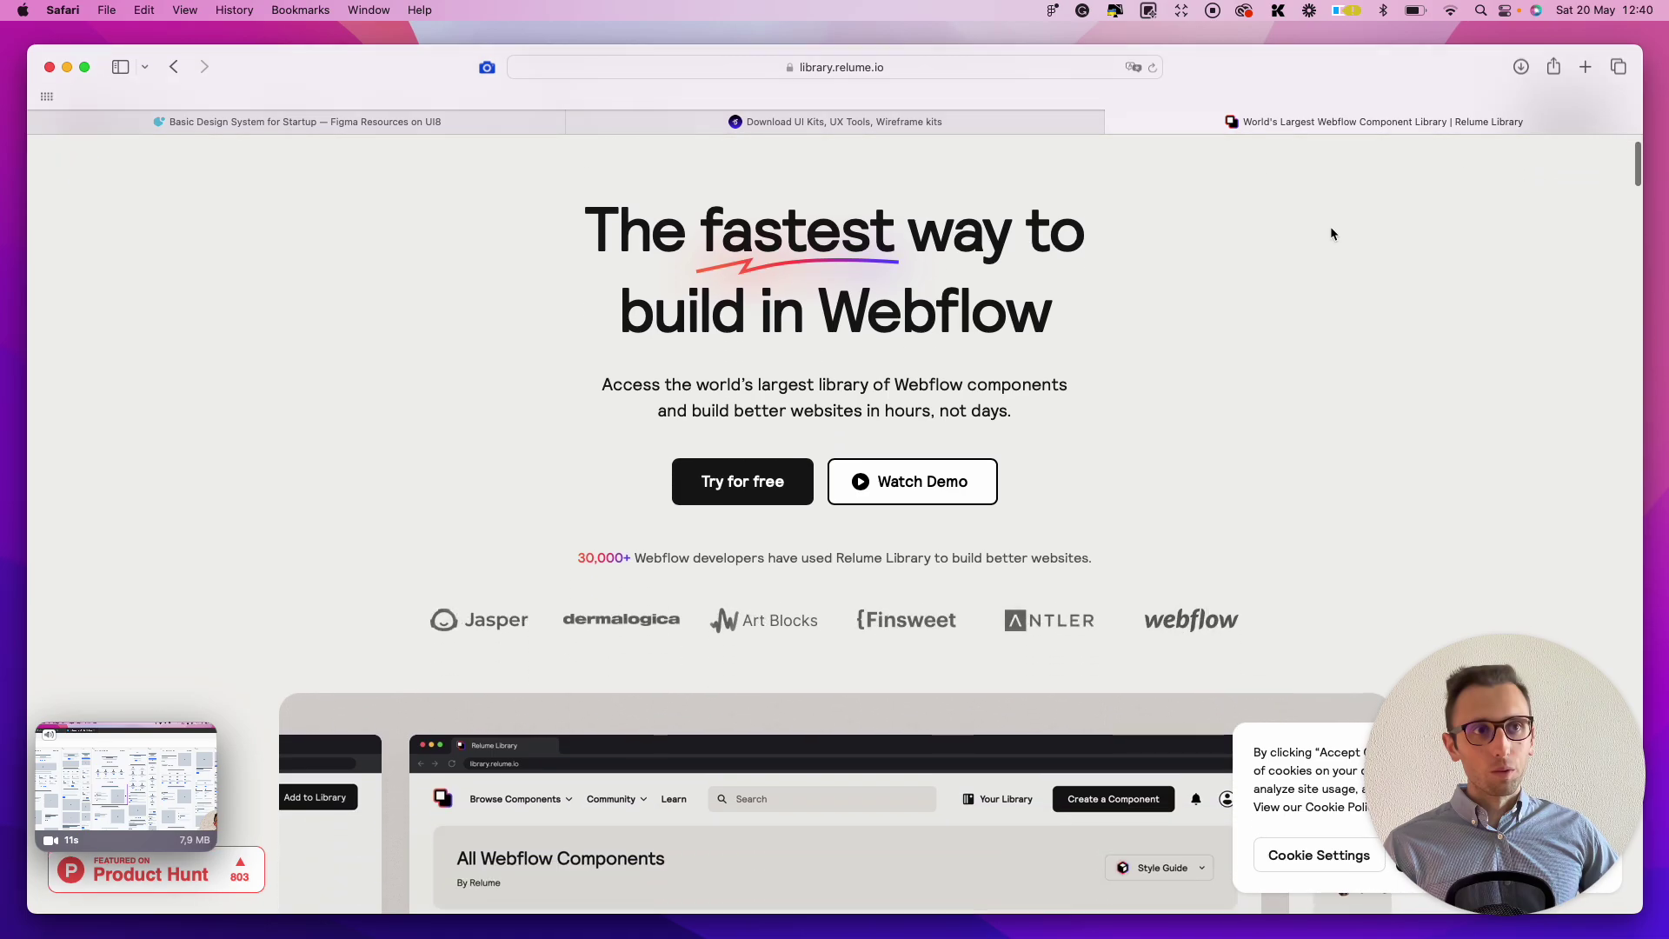
{"action": "scroll", "coordinate": [1331, 230], "scroll_direction": "down", "scroll_amount": 5}
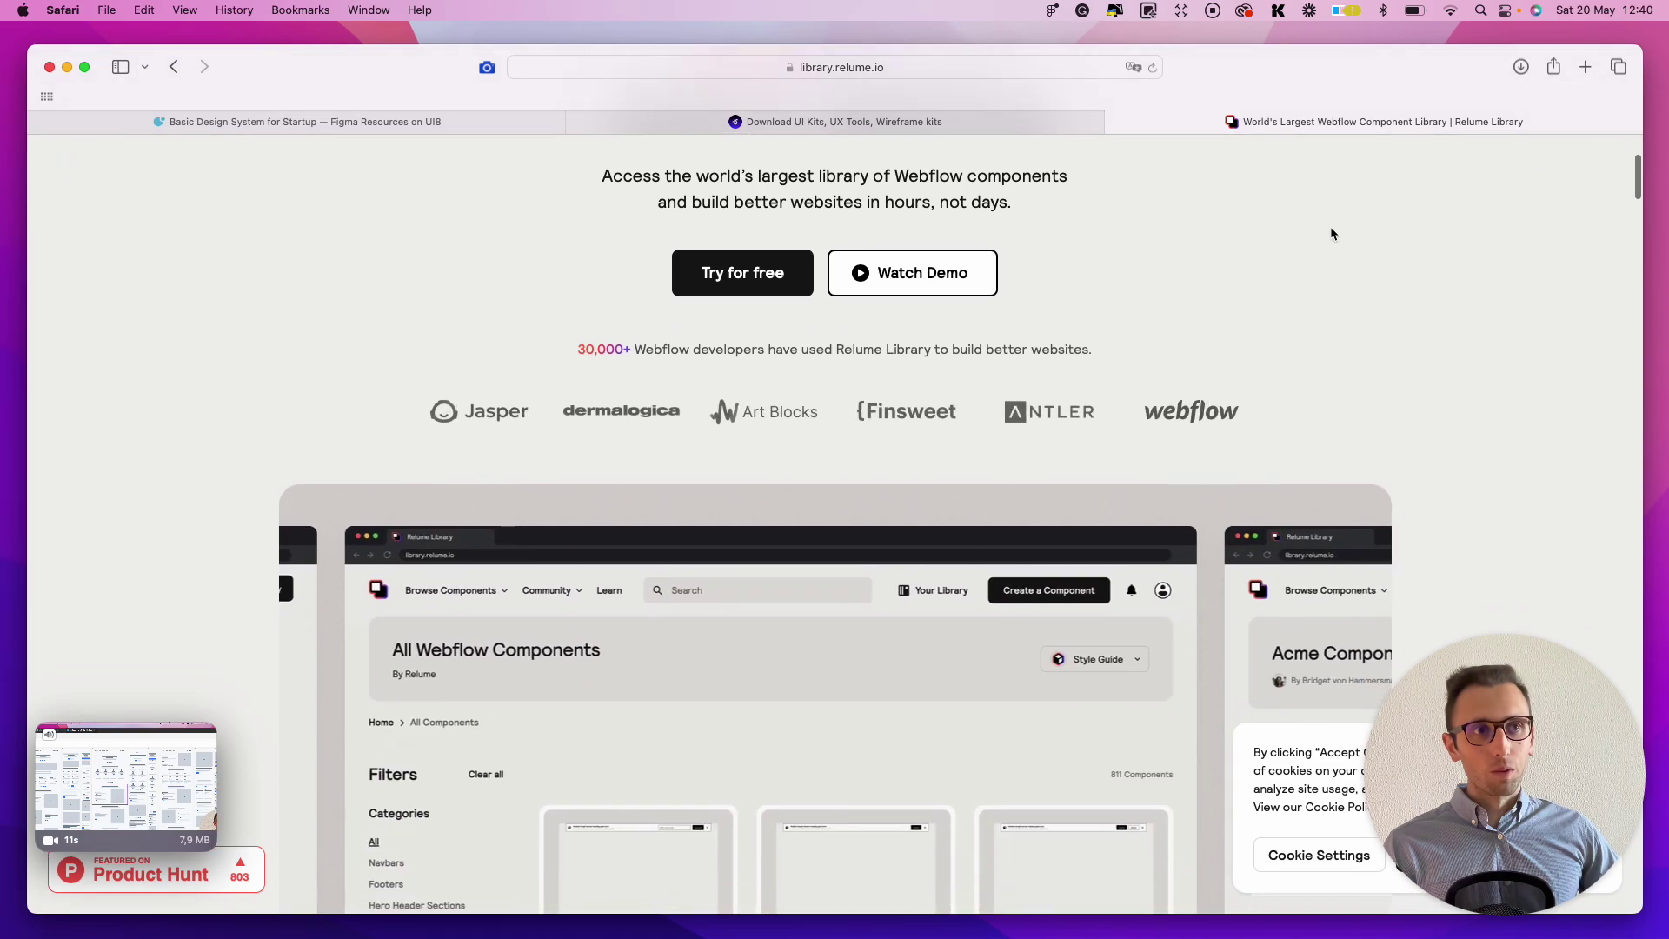
{"action": "scroll", "coordinate": [1331, 233], "scroll_direction": "down", "scroll_amount": 4}
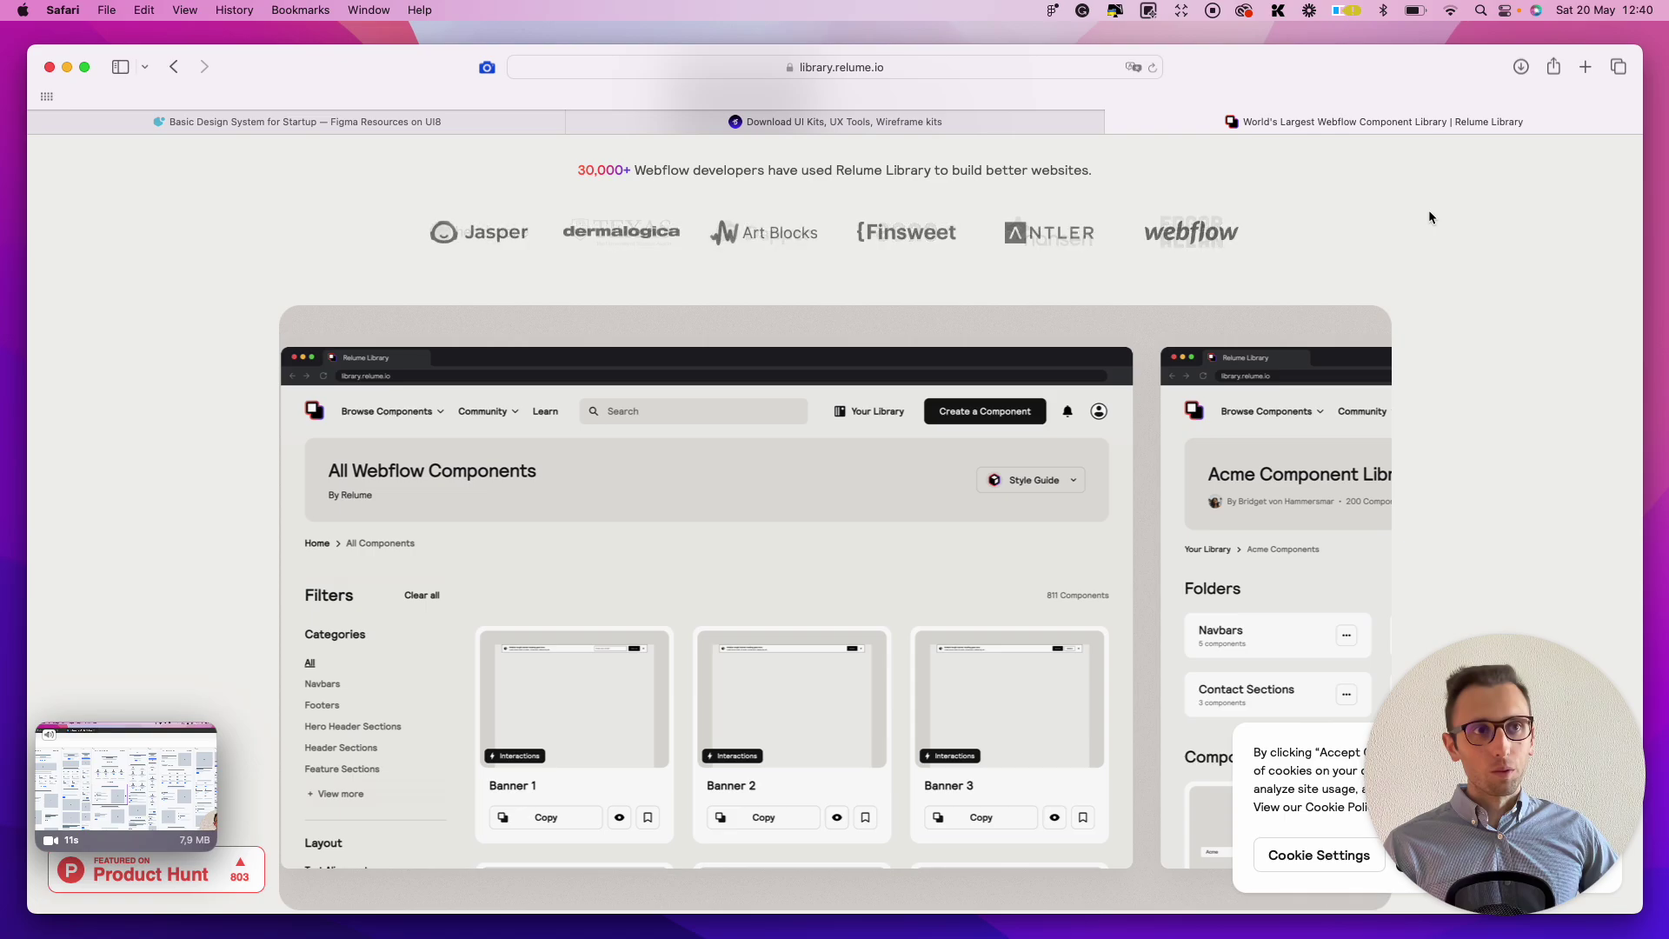
{"action": "scroll", "coordinate": [1429, 213], "scroll_direction": "down", "scroll_amount": 7}
{"action": "scroll", "coordinate": [1453, 272], "scroll_direction": "up", "scroll_amount": 10}
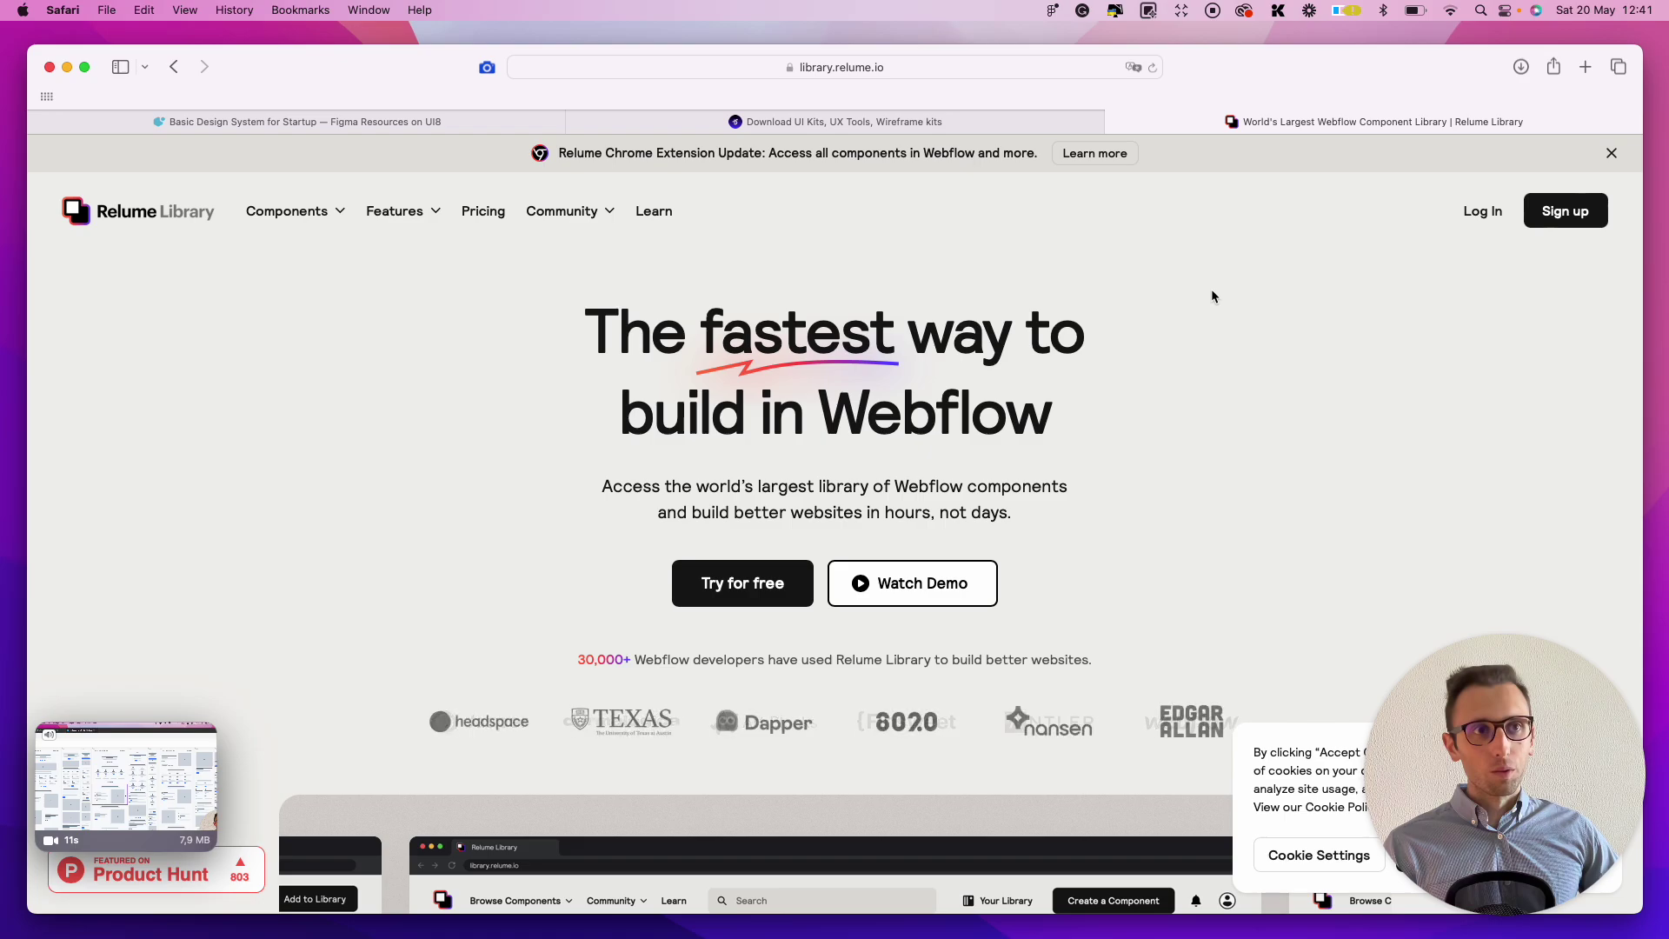
{"action": "scroll", "coordinate": [1208, 292], "scroll_direction": "down", "scroll_amount": 1}
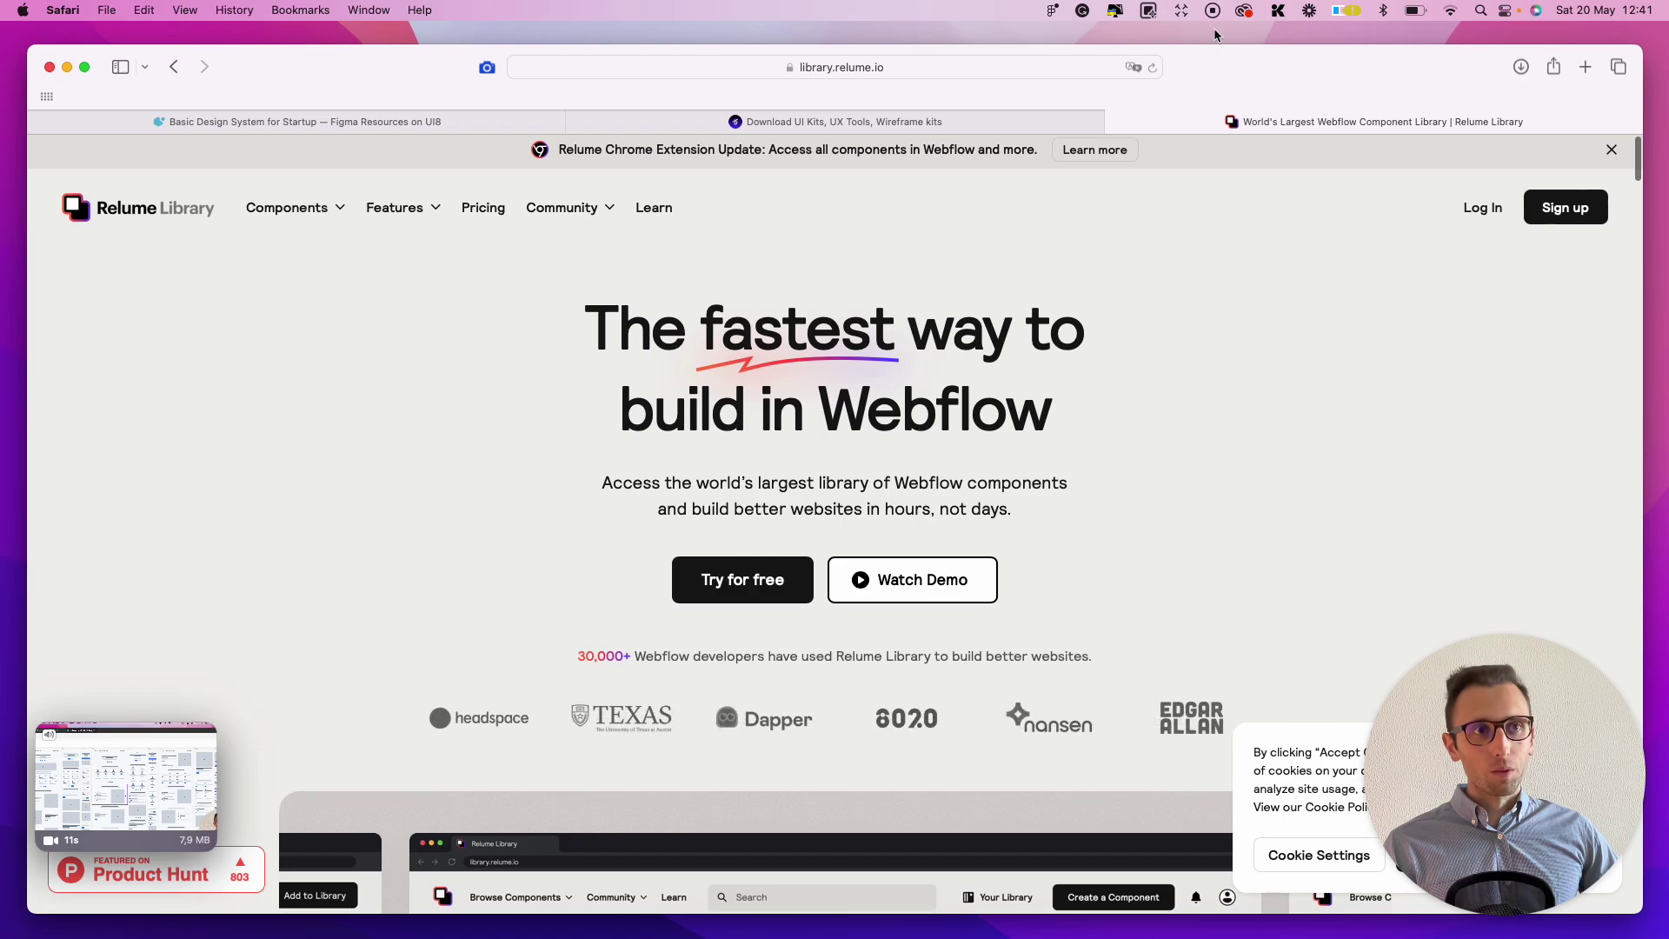